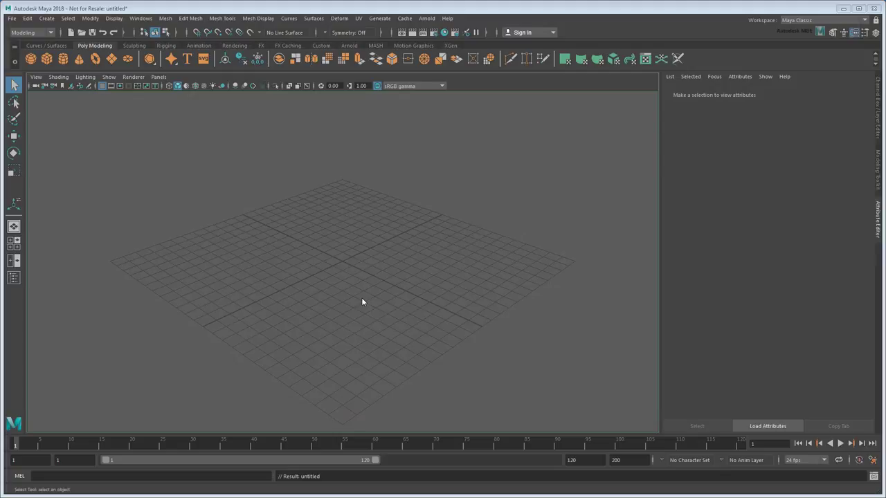
- Create a 3D type object reading "COOKING WITH" on the first line and "MAYA" on the second
click(188, 61)
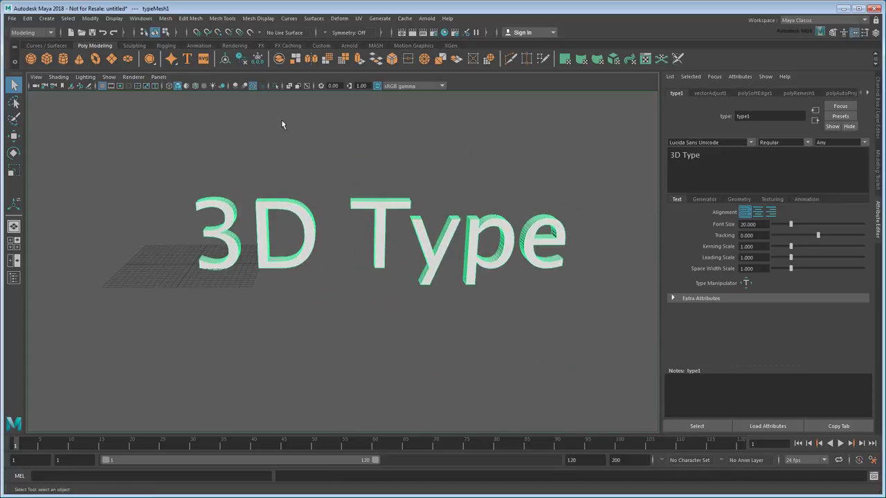
click(731, 164)
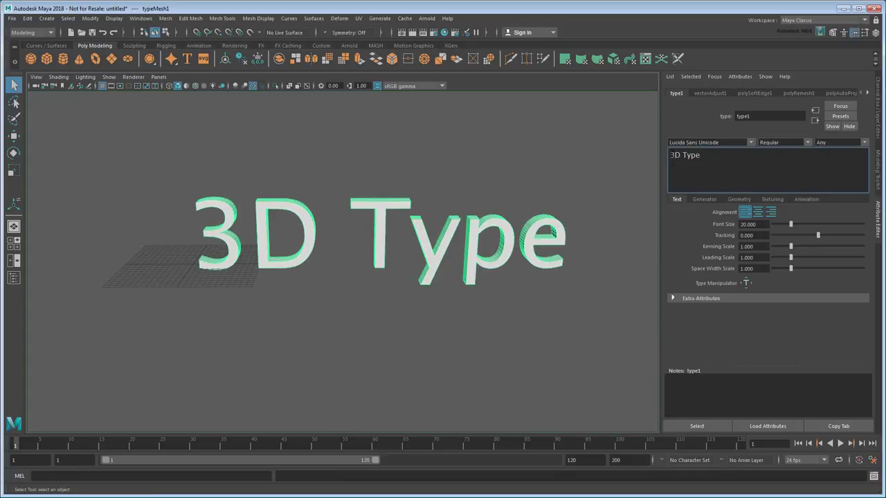
key(ctrl+a)
text(COOKING WITH)
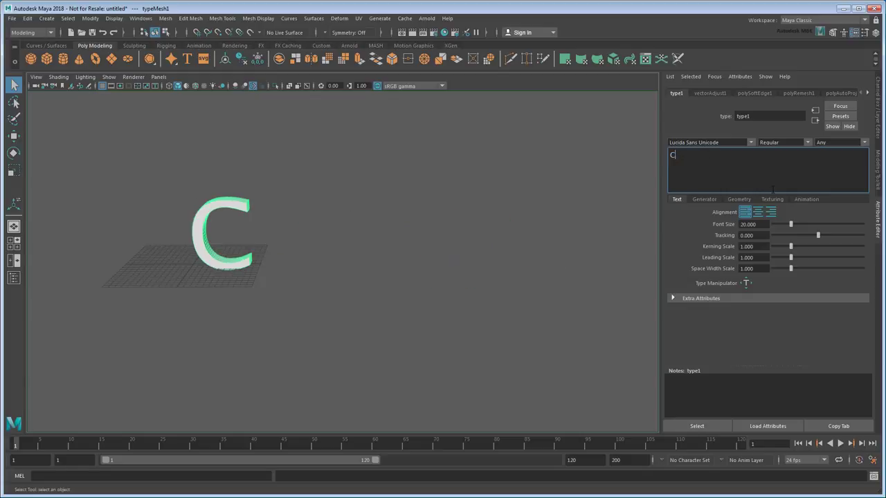
key(Return)
text(MAYA)
scroll(496, 263, down, 2)
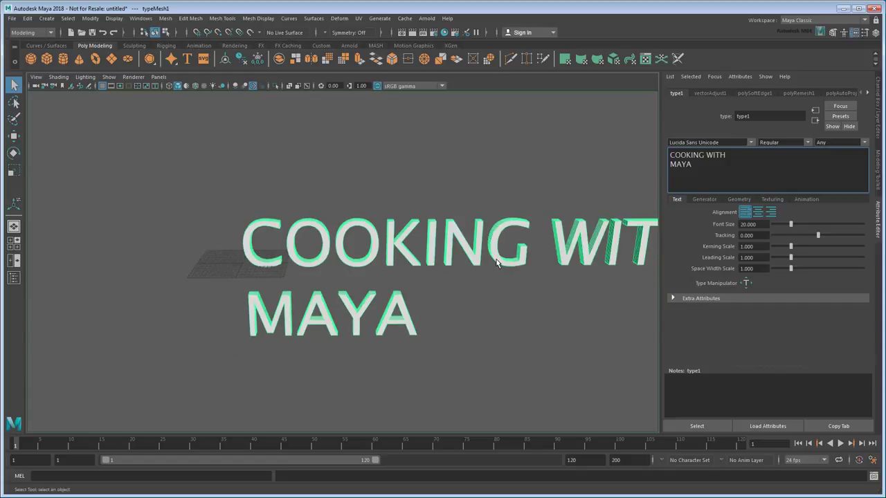
scroll(497, 263, down, 2)
alt+middle_drag(481, 259, 407, 250)
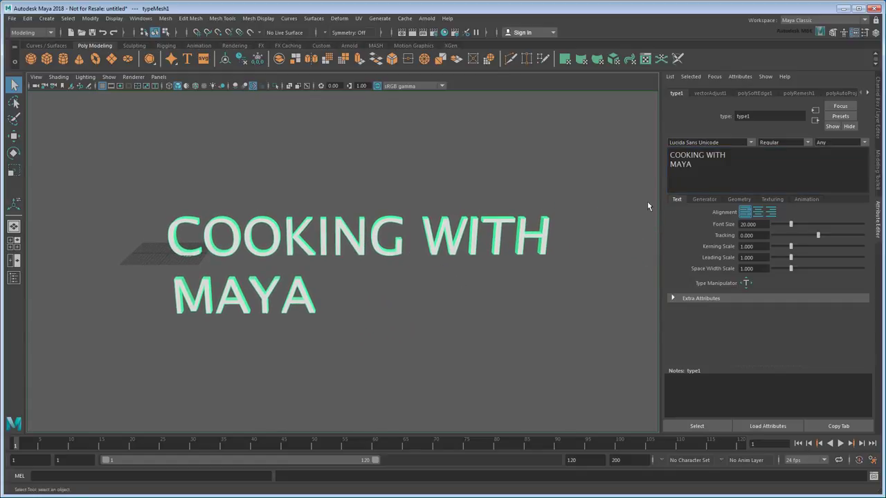
- Try the Minion Pro and Orator Std fonts on the 3D text
click(750, 143)
scroll(735, 213, down, 3)
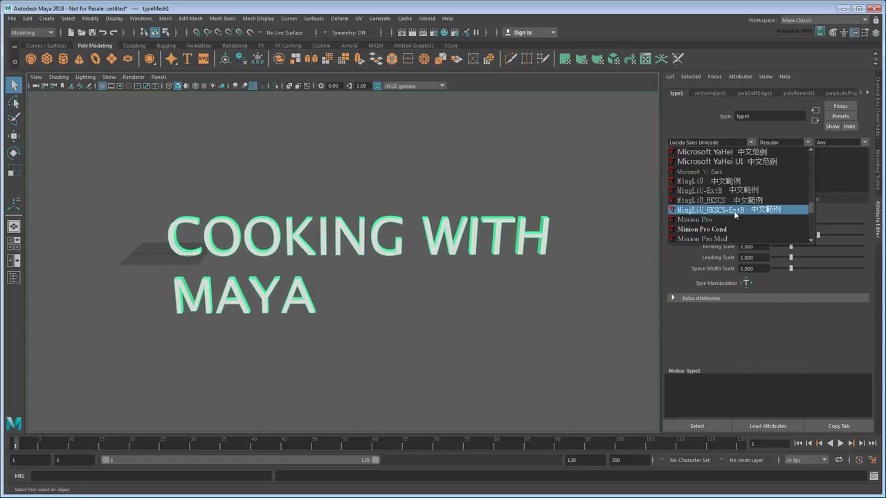
click(730, 219)
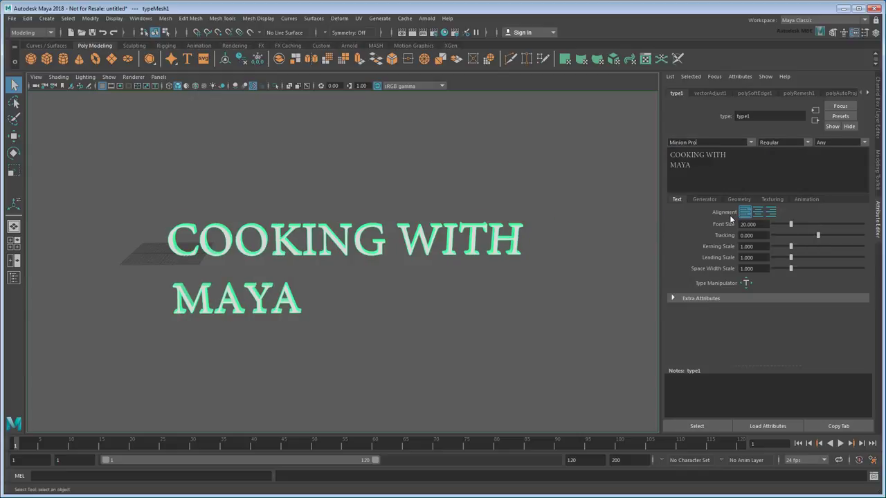
click(750, 143)
scroll(702, 219, down, 6)
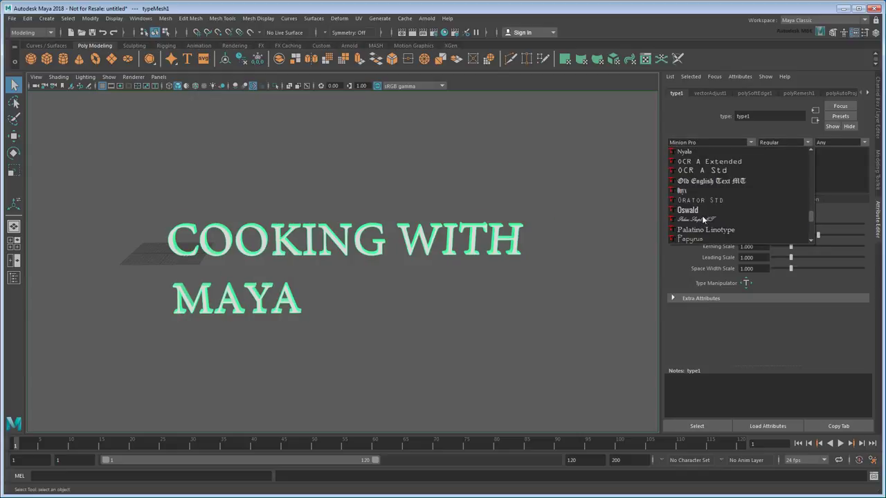
click(703, 200)
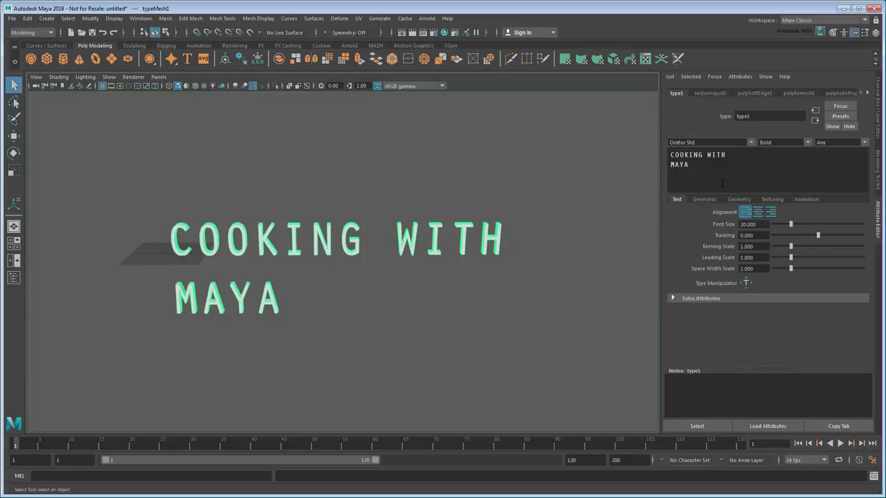
- Set the font of the 3D text to Trajan Pro 3
click(750, 142)
scroll(729, 200, down, 8)
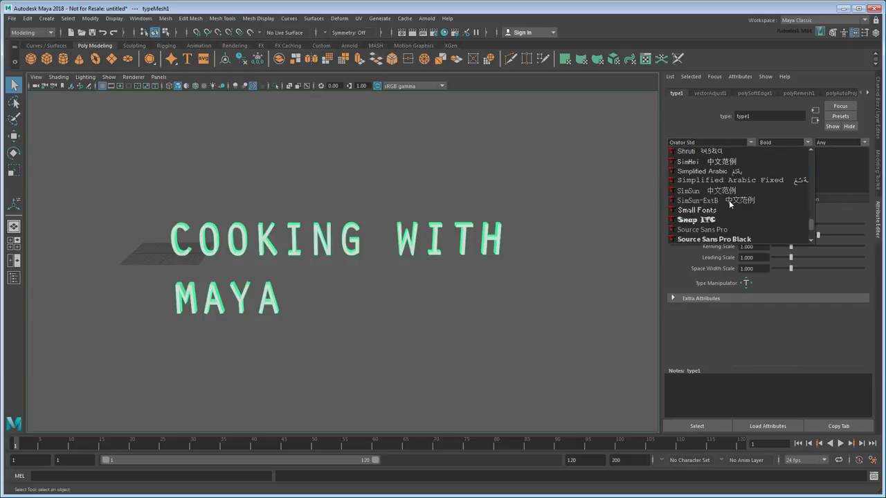
click(721, 238)
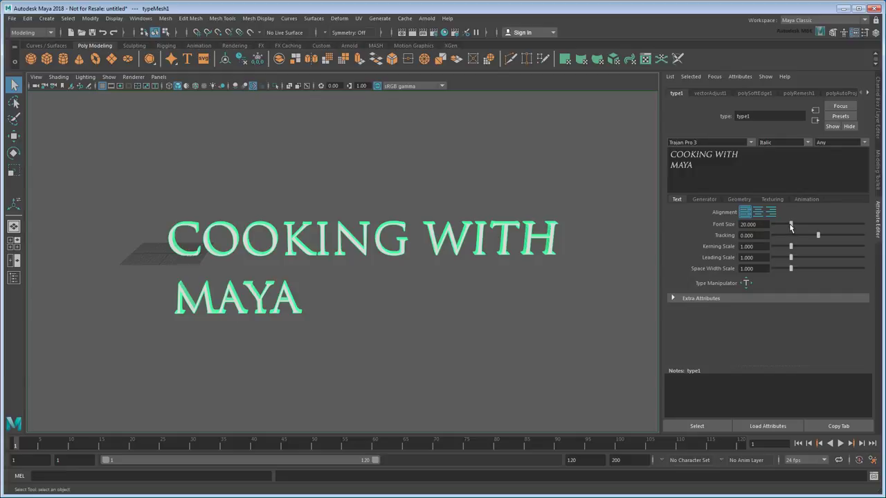
- Reduce the font size of the 3D text to about 4.26
drag(791, 224, 777, 225)
scroll(194, 281, up, 4)
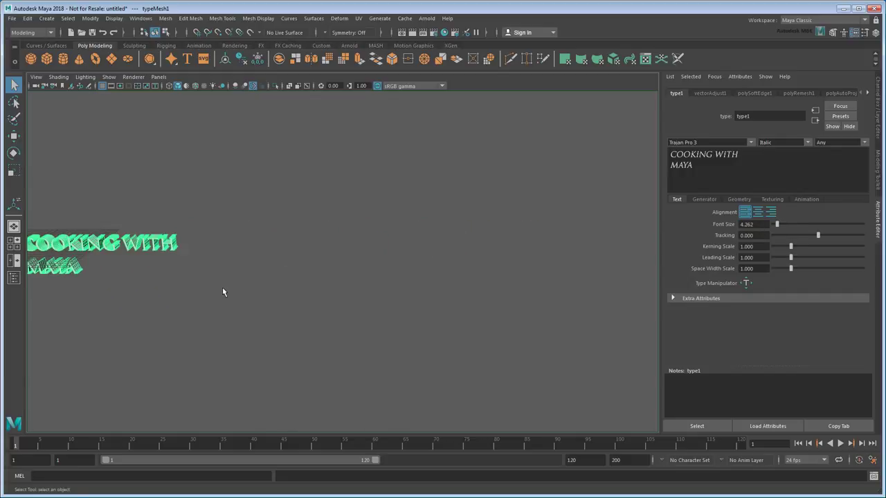
scroll(284, 287, up, 5)
alt+middle_drag(194, 281, 430, 293)
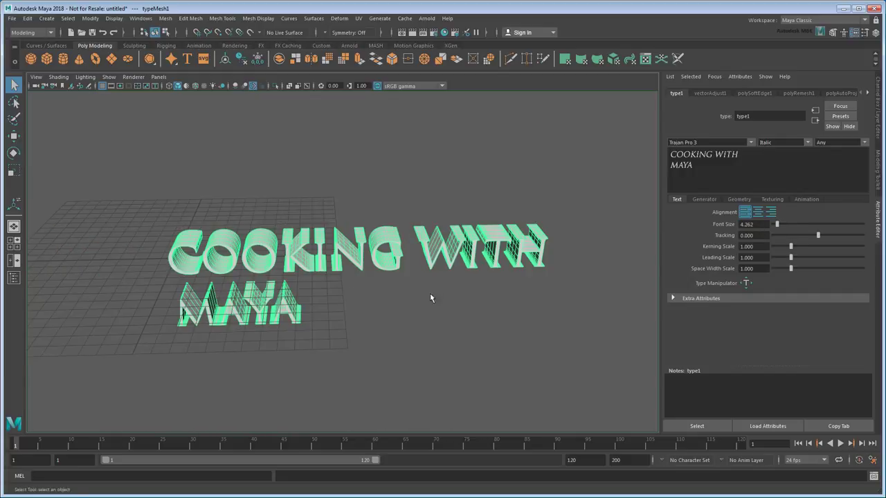
- Reduce the extrude distance of the 3D text to about 0.51
click(739, 199)
scroll(860, 296, down, 5)
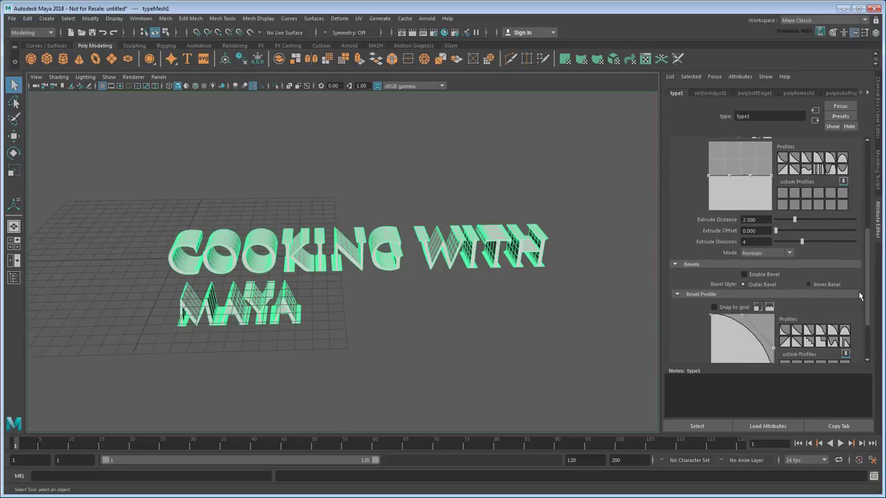
drag(794, 220, 779, 223)
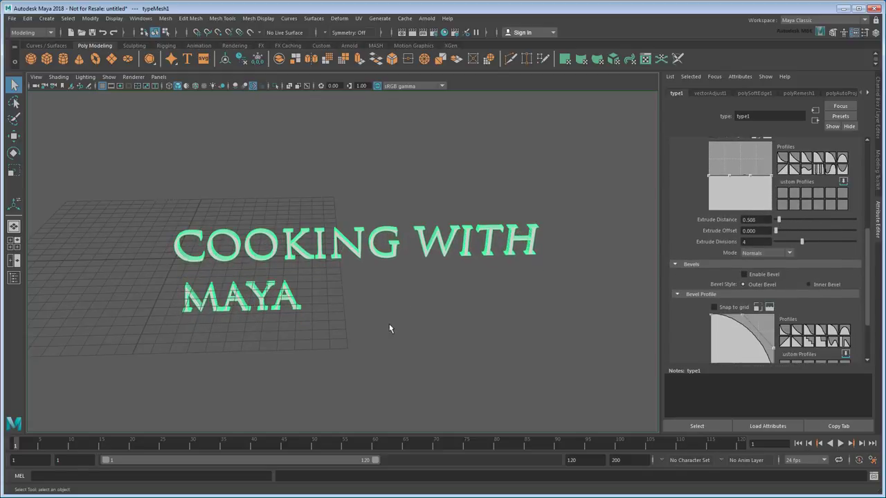
alt+drag(389, 323, 431, 337)
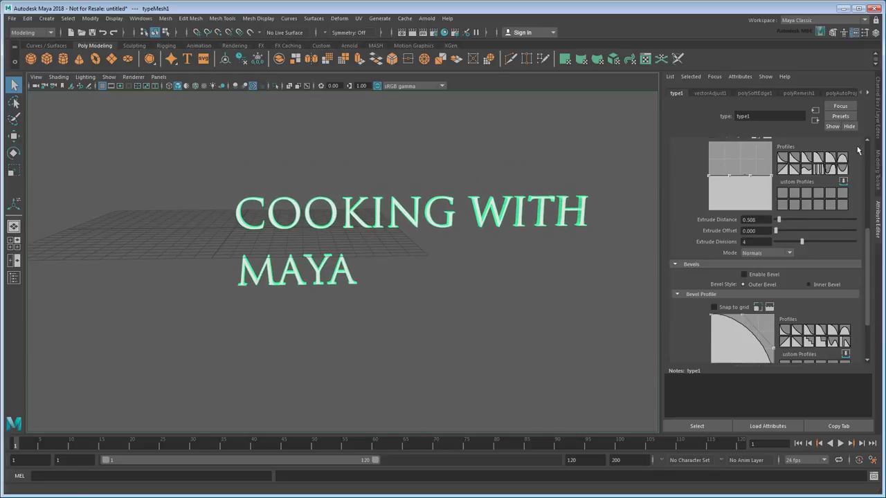
- Center-align the two lines of the 3D text
scroll(865, 144, up, 5)
click(677, 199)
click(757, 212)
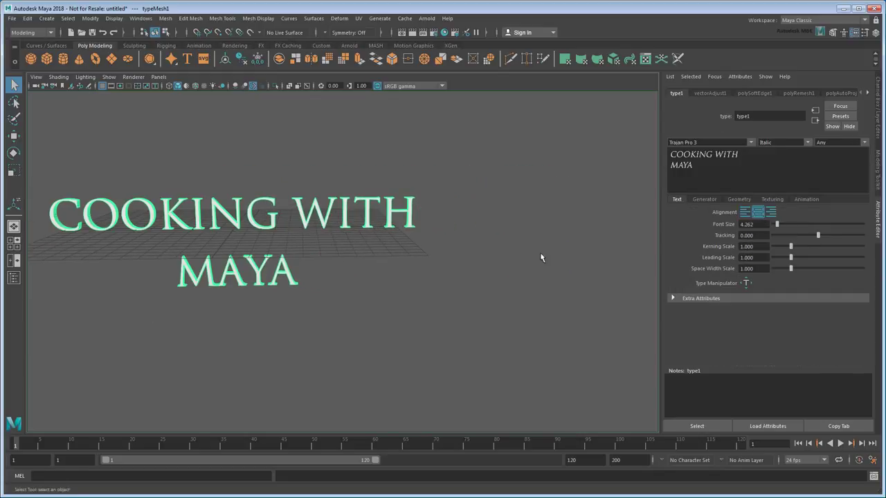
alt+drag(366, 262, 424, 305)
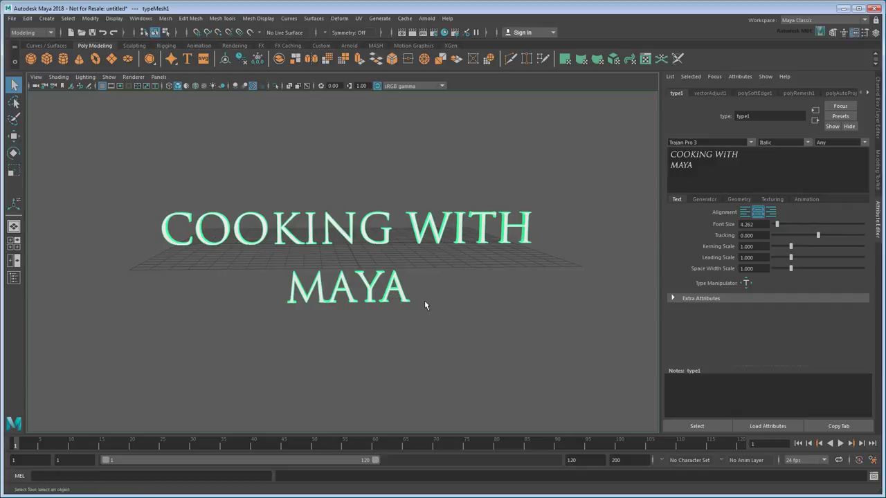
- Change the text's type shader from Blinn to Ai Standard Surface
click(767, 199)
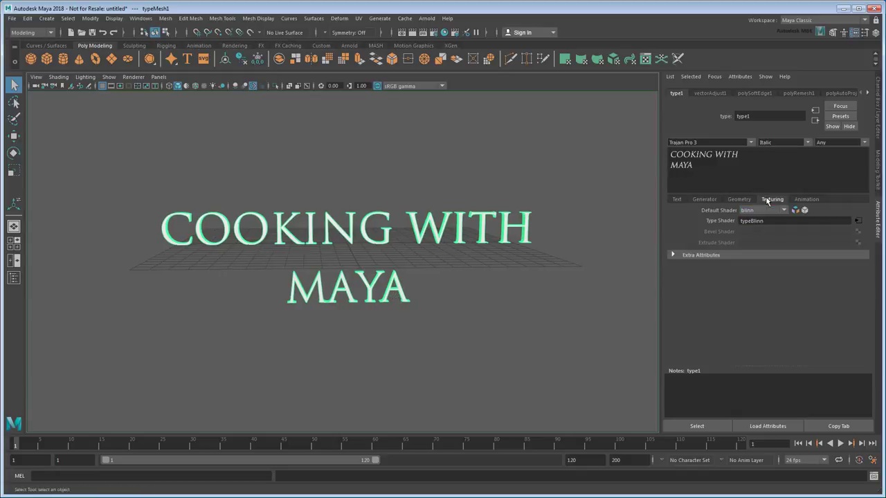
click(857, 222)
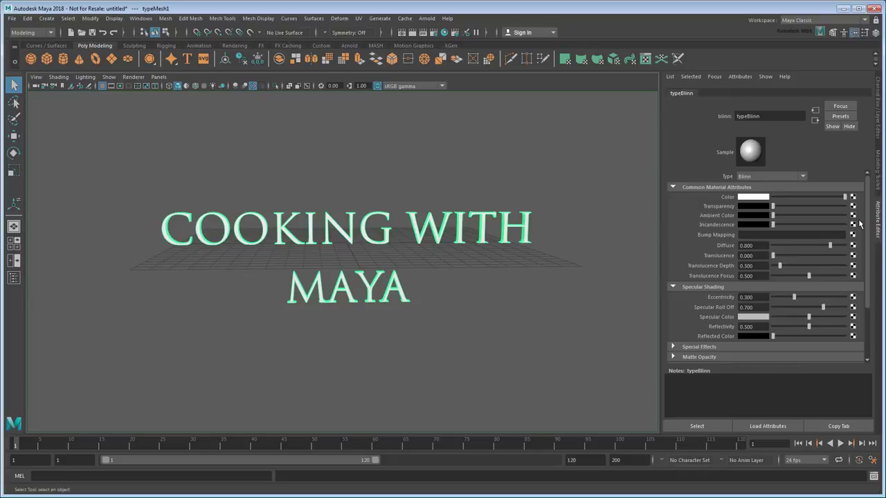
click(754, 178)
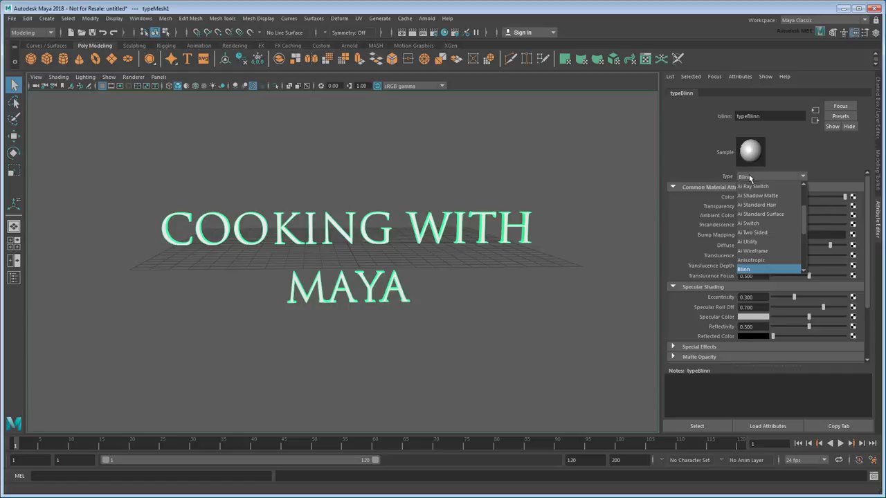
click(769, 215)
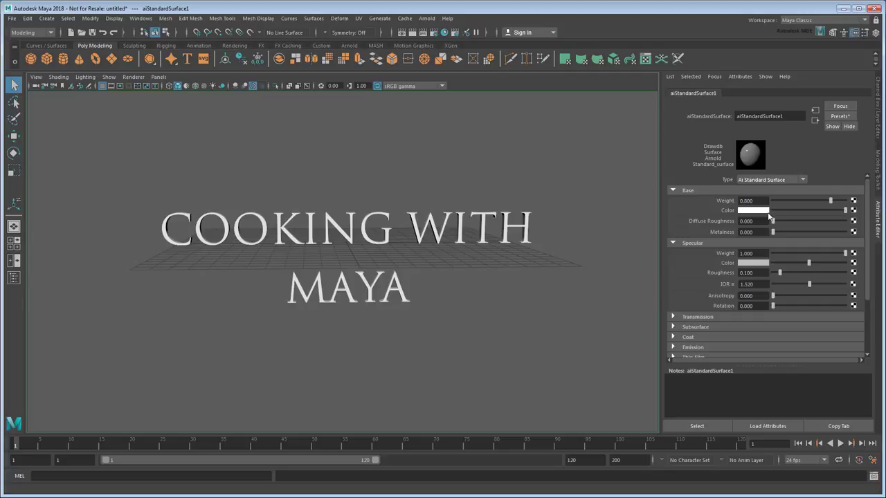
- Remove the "MAYA" line from the first type object so its text reads only "COOKING WITH"
click(368, 294)
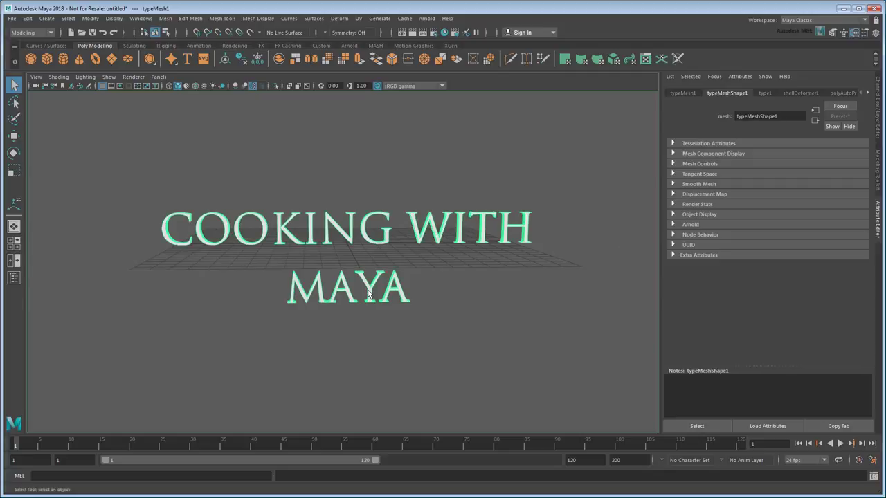
click(764, 93)
click(723, 181)
key(BackSpace)
key(BackSpace)
key(BackSpace)
key(BackSpace)
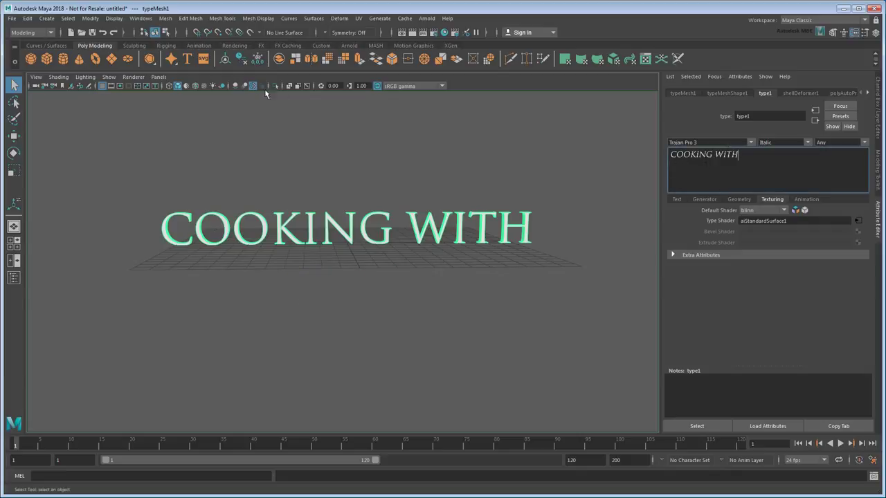
- Create a second 3D type object with the text "MAYA"
click(187, 59)
scroll(441, 184, down, 5)
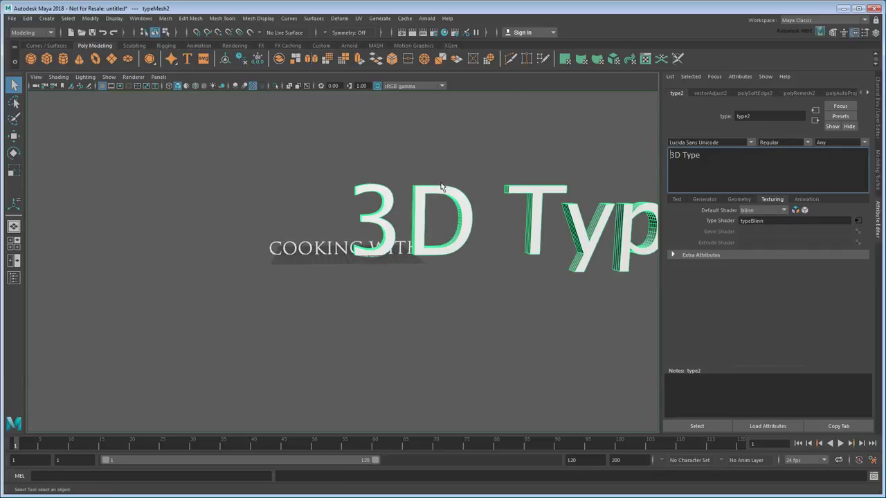
alt+middle_drag(442, 185, 395, 185)
drag(668, 159, 700, 157)
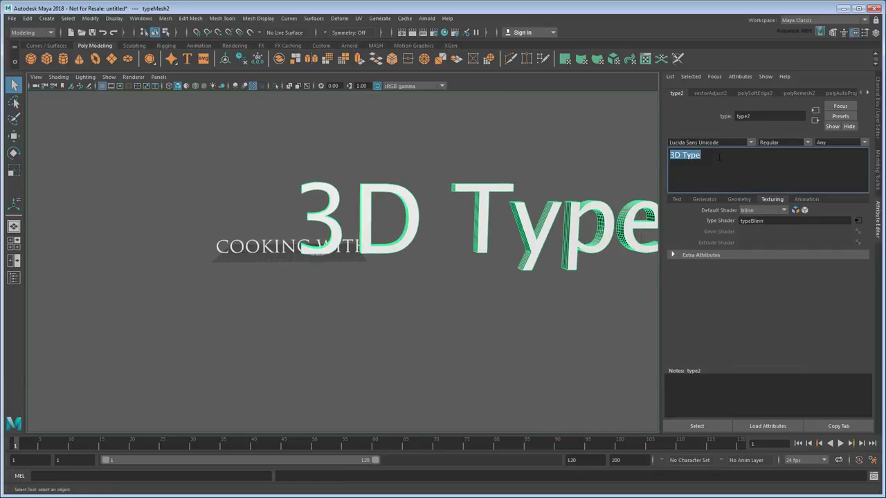
text(MAYA)
- Center-align the "MAYA" text and set its font size to 8
click(676, 200)
click(757, 212)
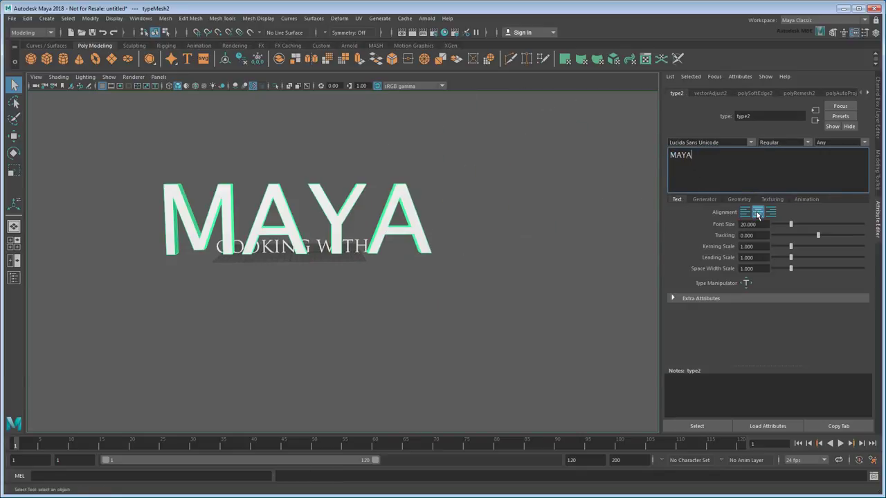
click(748, 224)
text(8)
key(Return)
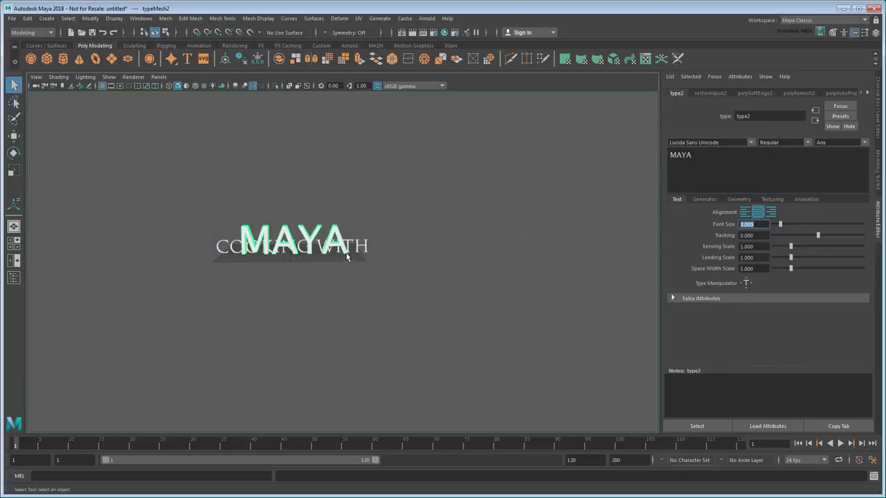
alt+drag(346, 256, 362, 268)
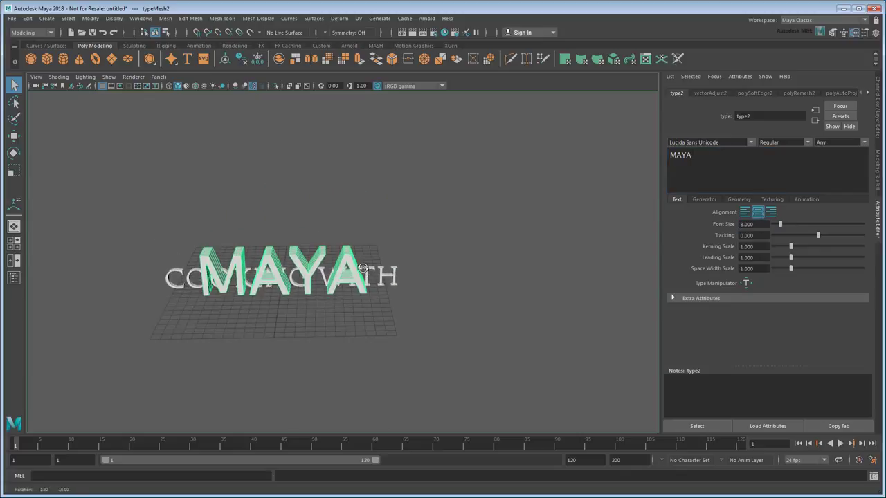
- Set the extrude distance of the "MAYA" text to 0.5
scroll(494, 242, up, 3)
click(737, 200)
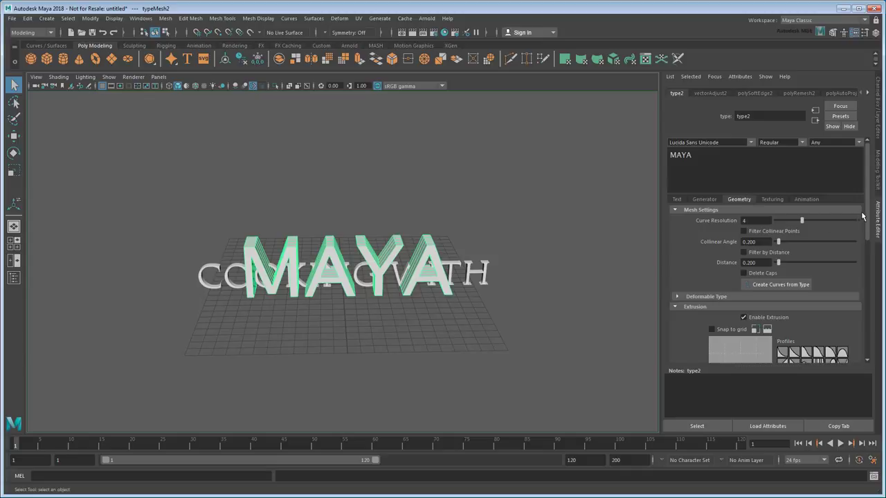
scroll(761, 263, down, 4)
click(750, 251)
text(0.5)
key(Return)
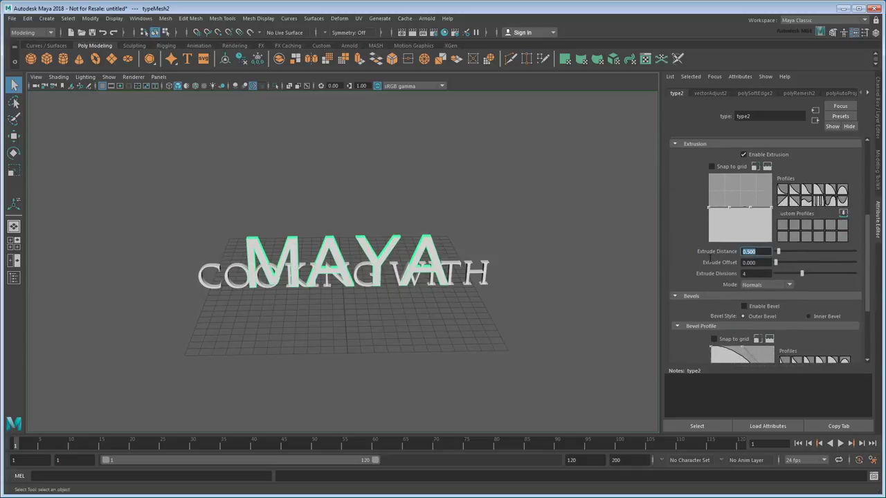
- Change the type shader of the "MAYA" text to Ai Standard Surface
scroll(867, 150, up, 4)
click(769, 200)
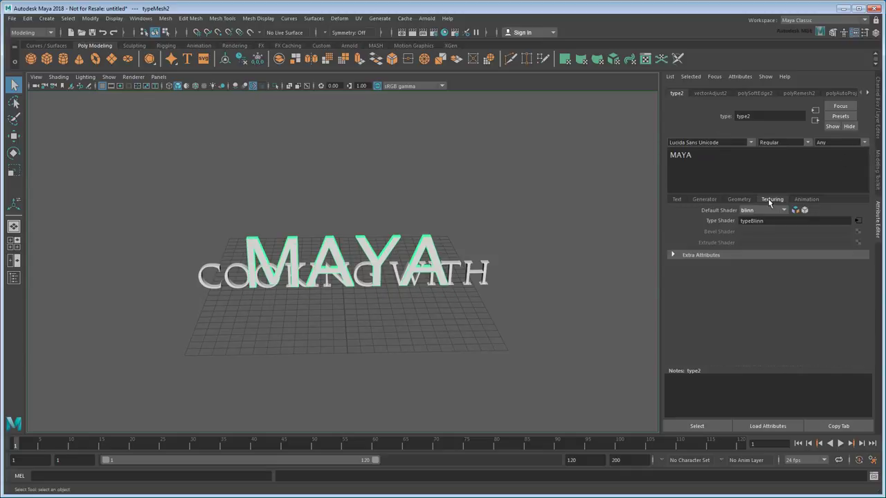
click(857, 220)
click(754, 177)
click(768, 216)
- Set the base color of the "MAYA" shader to cyan and darken it slightly
click(764, 211)
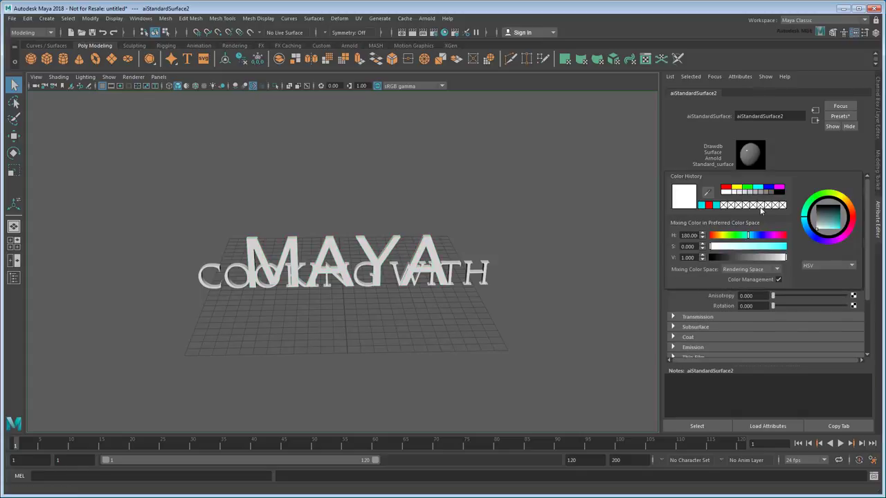
click(759, 189)
drag(785, 258, 776, 258)
- Move the "COOKING WITH" text straight up until it sits just above "MAYA", and deselect it
mouse_move(310, 311)
alt+mouse_down()
mouse_move(307, 300)
mouse_move(310, 326)
alt+mouse_up()
scroll(446, 274, up, 3)
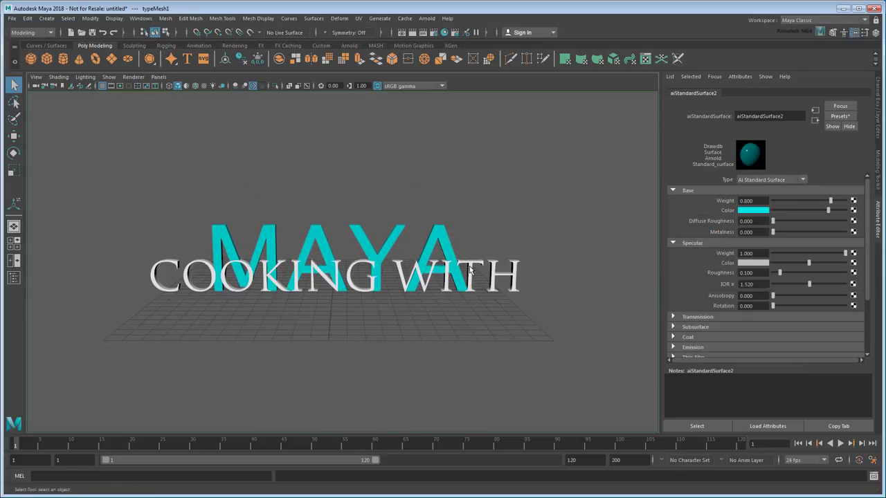
click(469, 269)
key(w)
drag(332, 247, 332, 168)
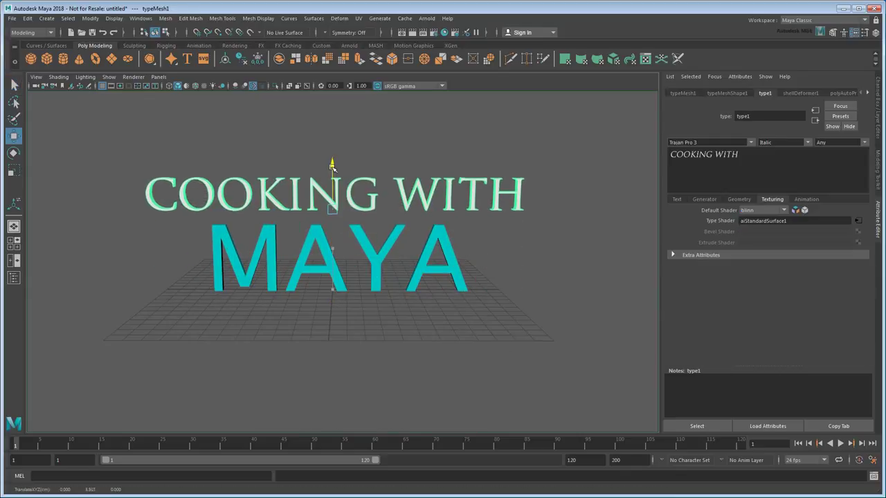
click(546, 261)
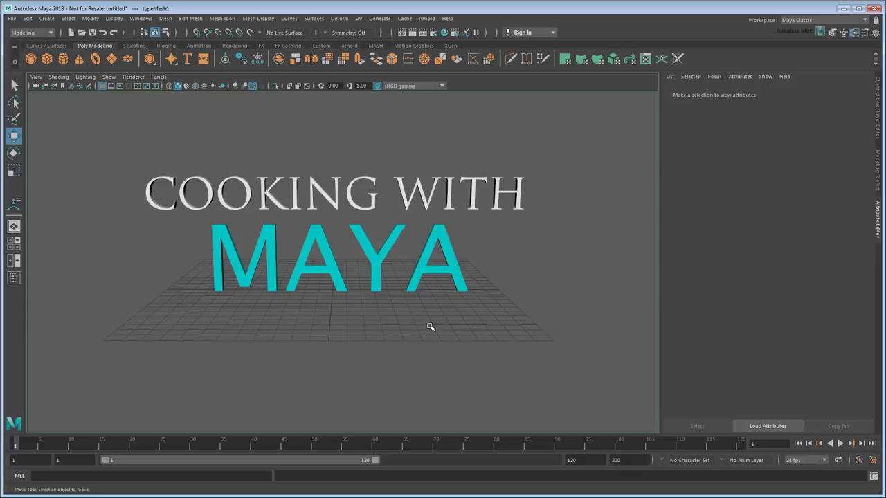
- Switch to the MASH workspace and select the "COOKING WITH" text
click(805, 23)
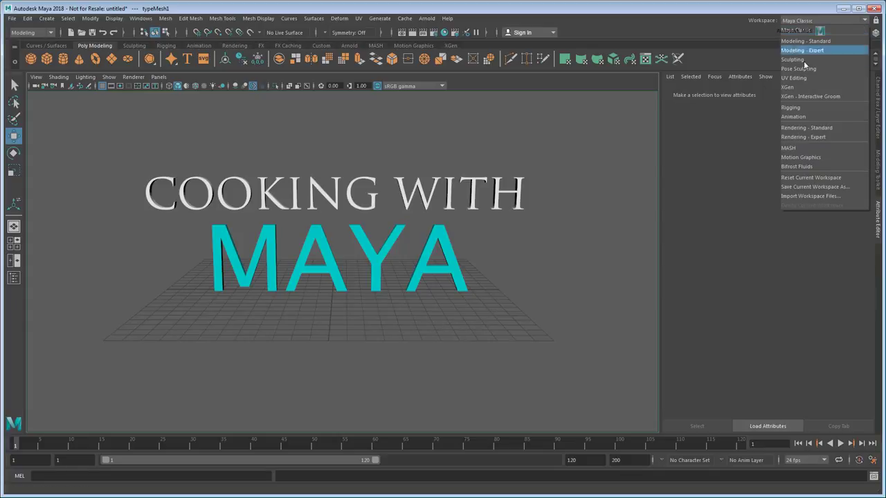
click(792, 148)
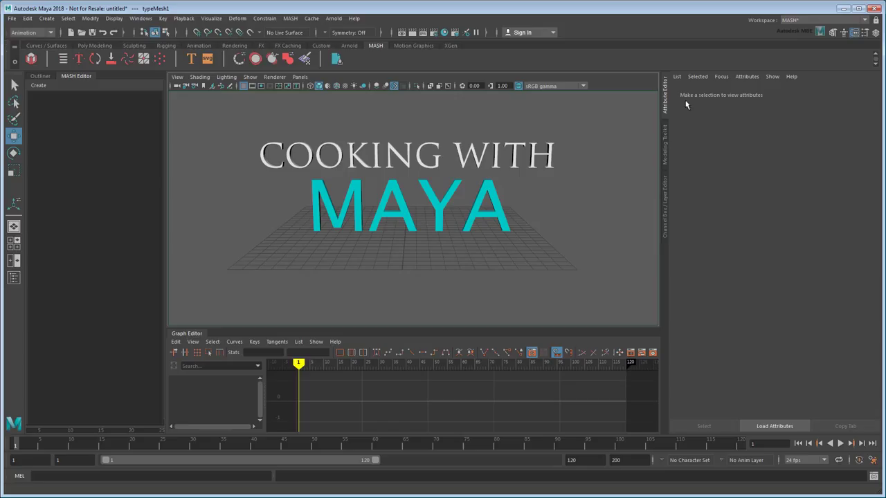
click(470, 159)
click(38, 85)
click(64, 94)
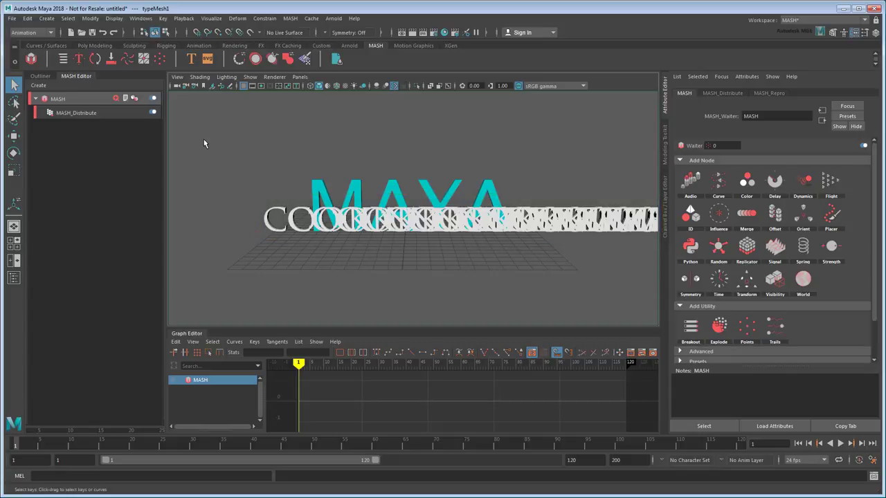
key(ctrl+z)
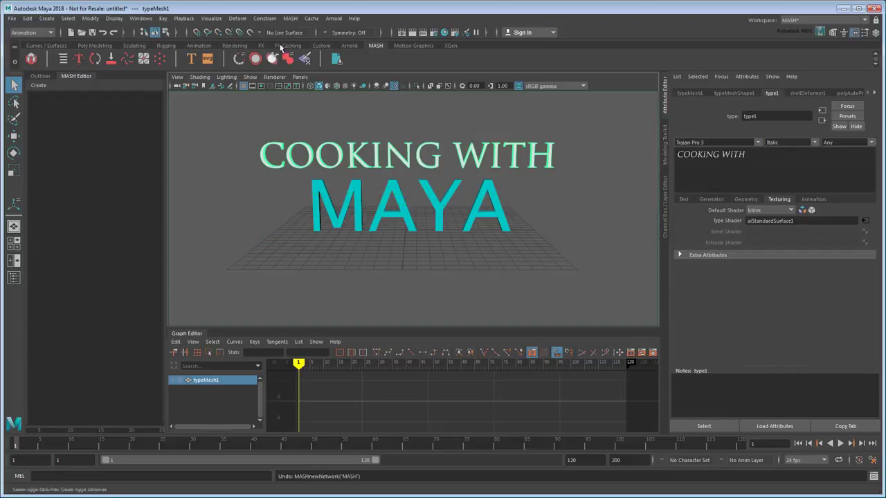
- Add MASH shell dynamics to the "COOKING WITH" text
click(289, 18)
mouse_move(304, 63)
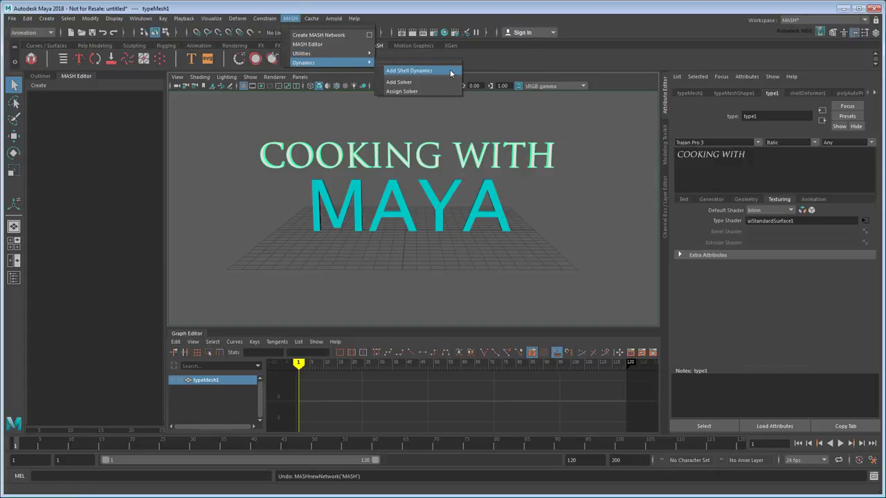
click(409, 71)
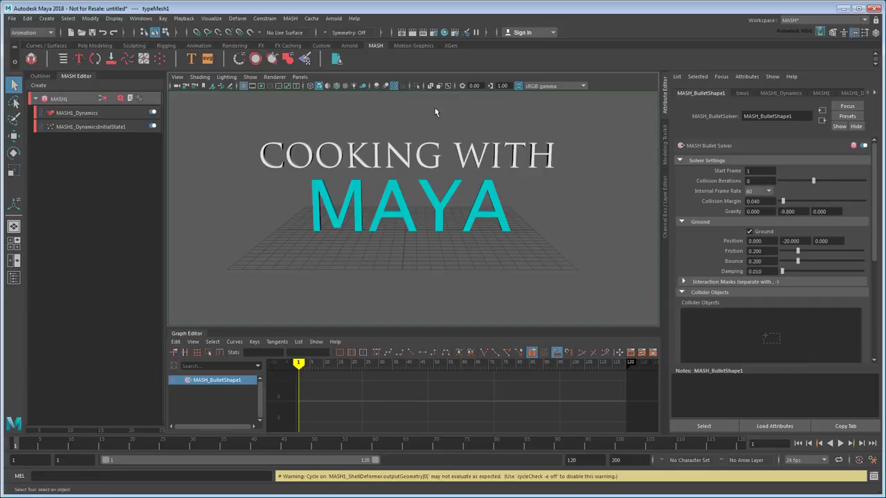
- Play the simulation to check how the "COOKING WITH" letters fall onto the solver's ground plane
alt+right_drag(577, 206, 528, 248)
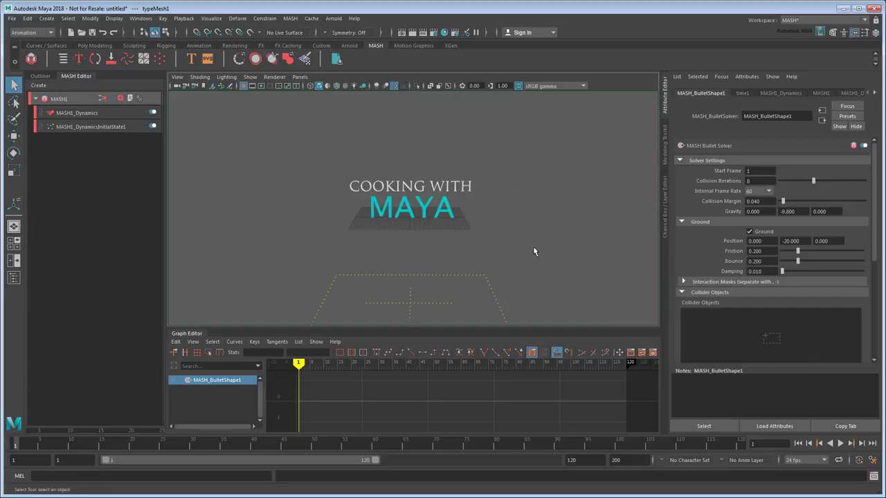
alt+middle_drag(529, 249, 524, 223)
click(840, 444)
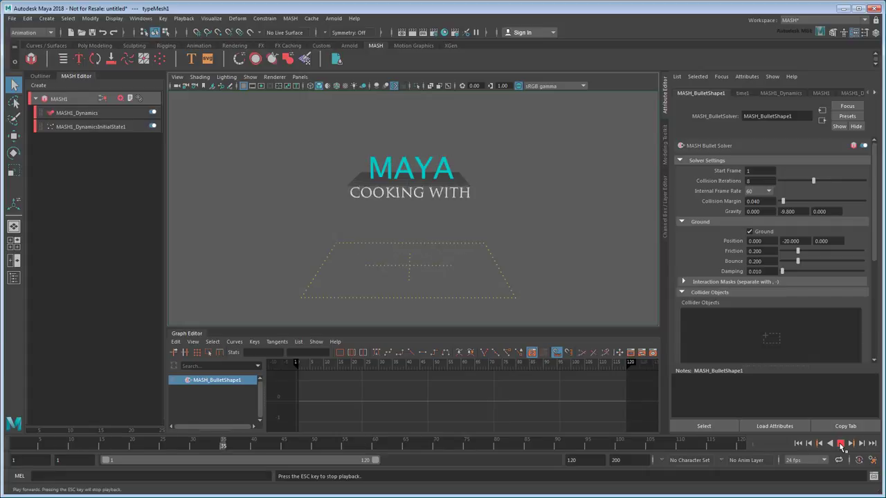
click(840, 444)
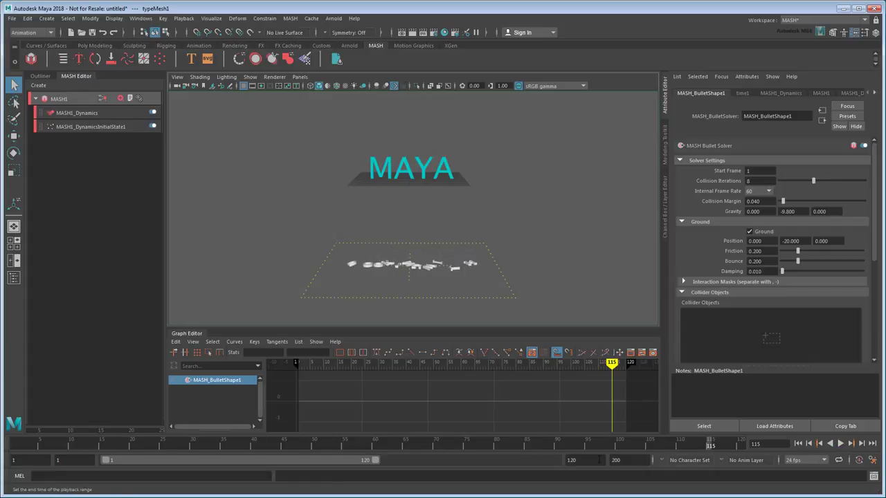
- Set the end of the playback range to 2000 and return to the first frame
click(574, 461)
text(2000)
key(Return)
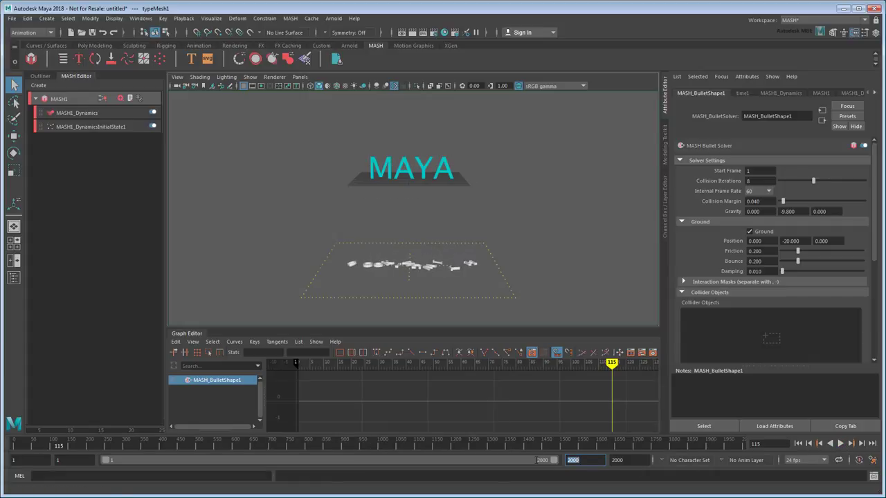
click(798, 443)
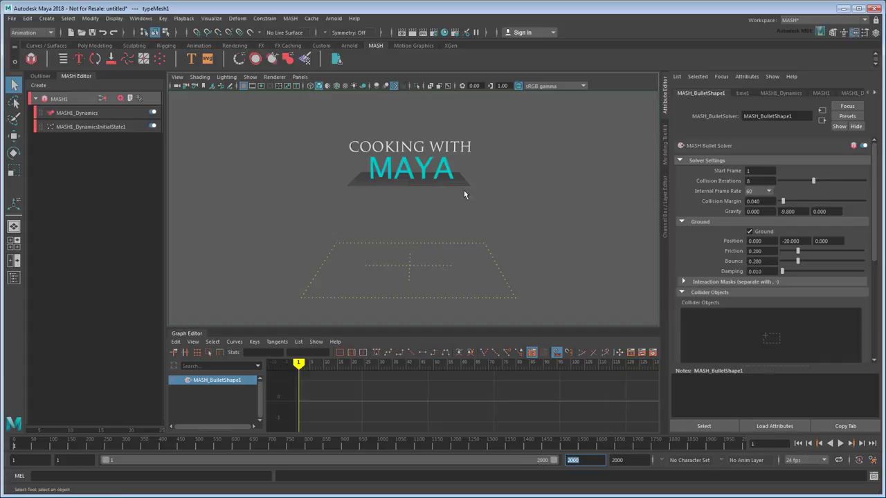
- Add MASH shell dynamics to the "MAYA" text
click(414, 172)
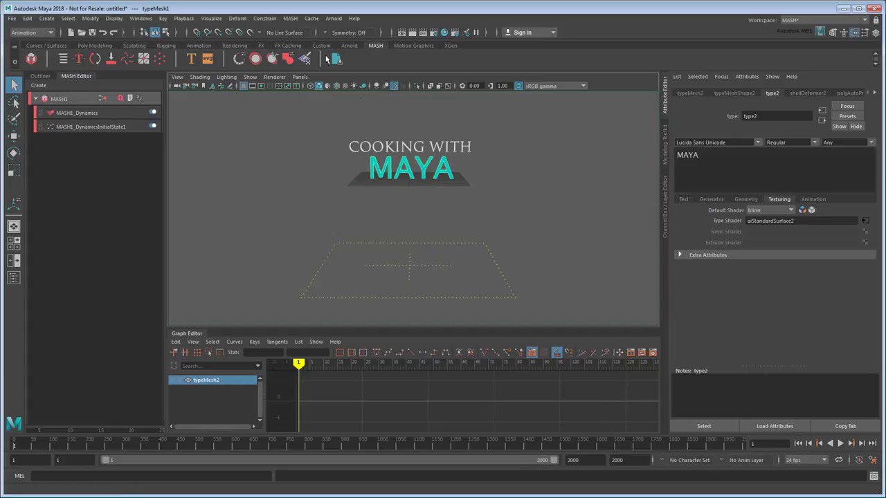
click(290, 18)
mouse_move(303, 63)
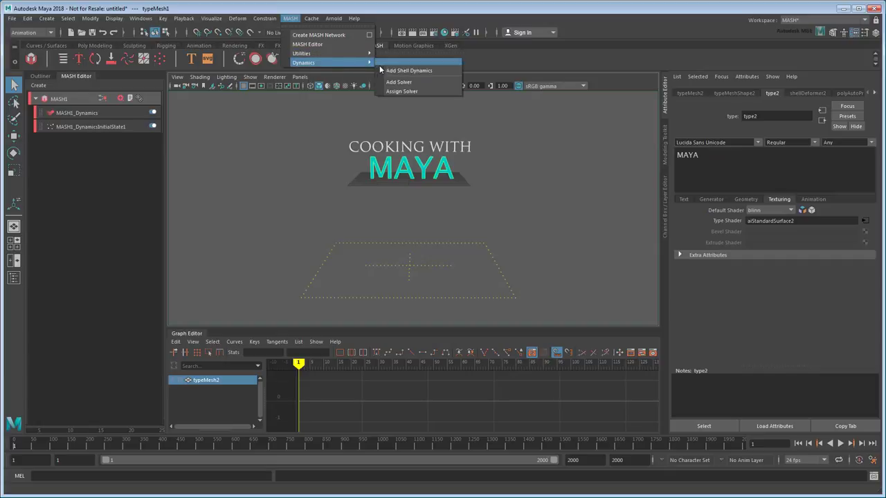
click(409, 71)
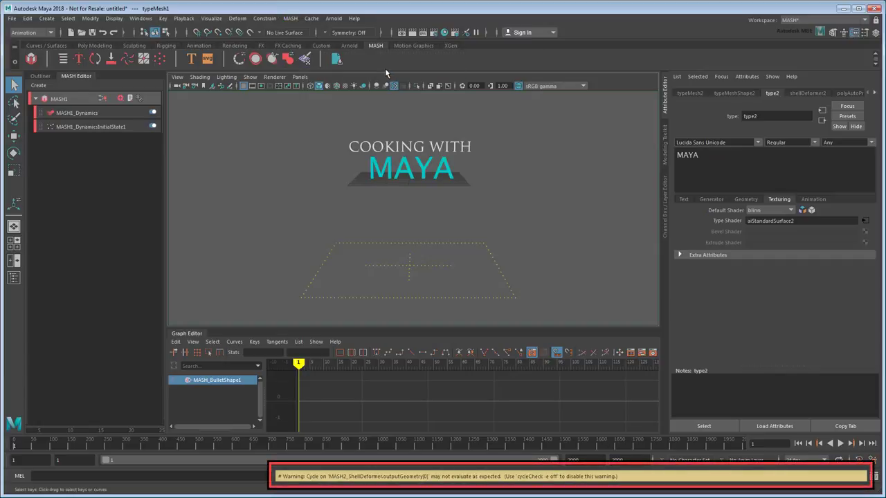
- Play the simulation with both texts falling, stop it and return to the first frame
click(839, 444)
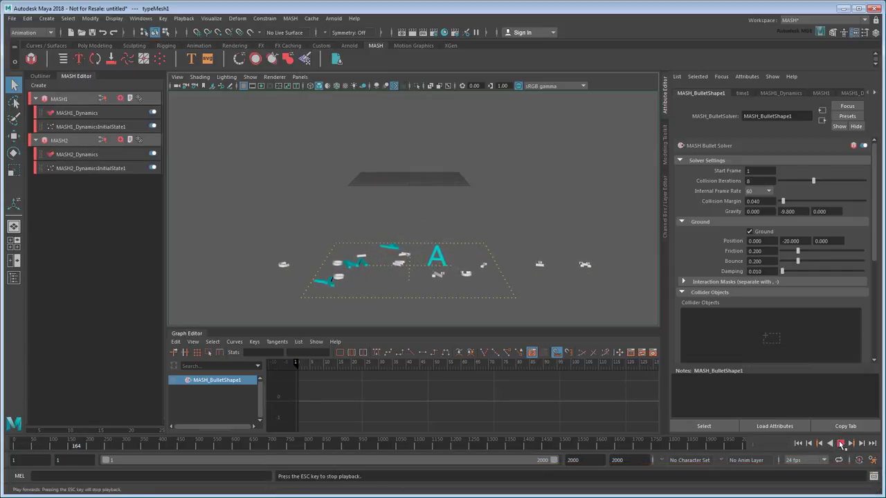
click(840, 444)
click(798, 443)
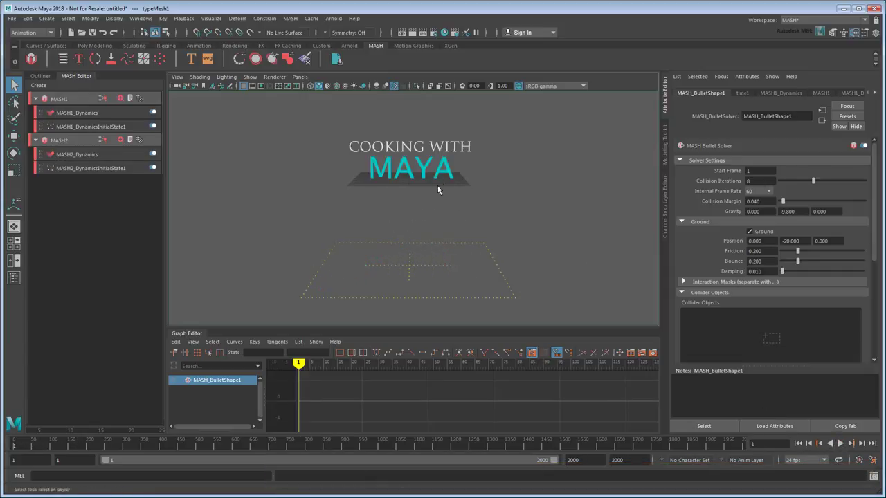
- Switch to the Modeling - Standard workspace
alt+drag(437, 203, 439, 274)
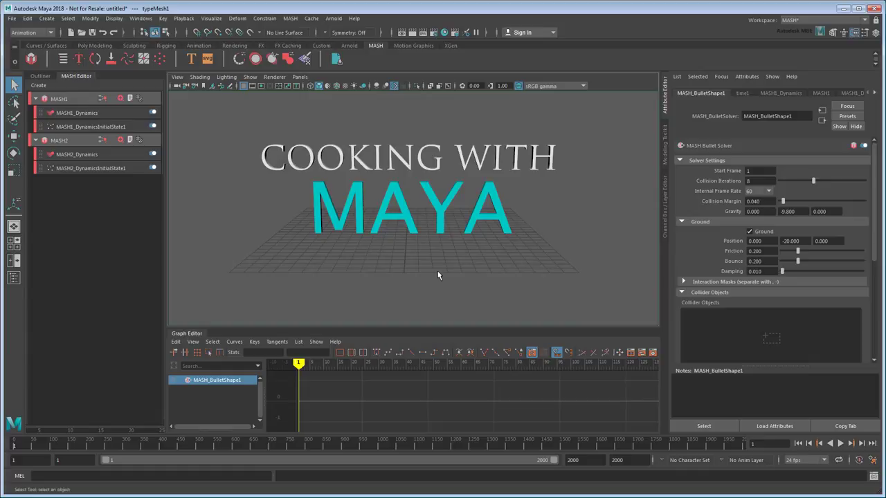
key(ctrl+z)
click(822, 19)
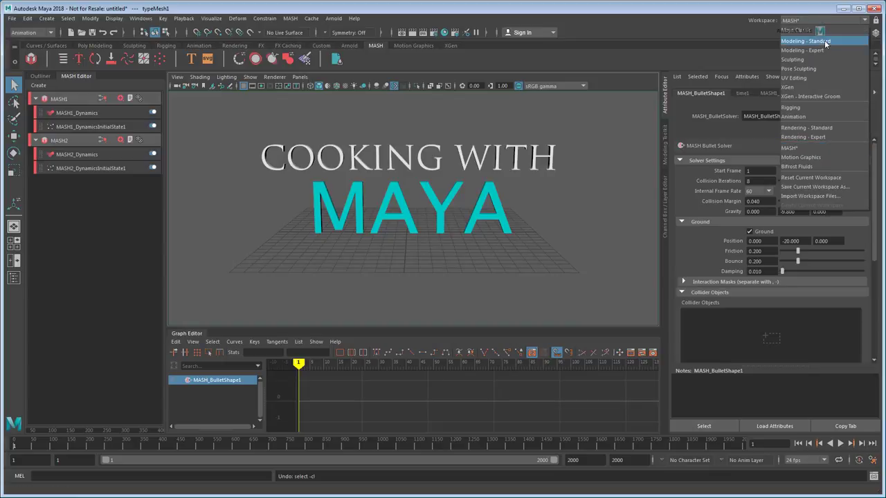
click(823, 41)
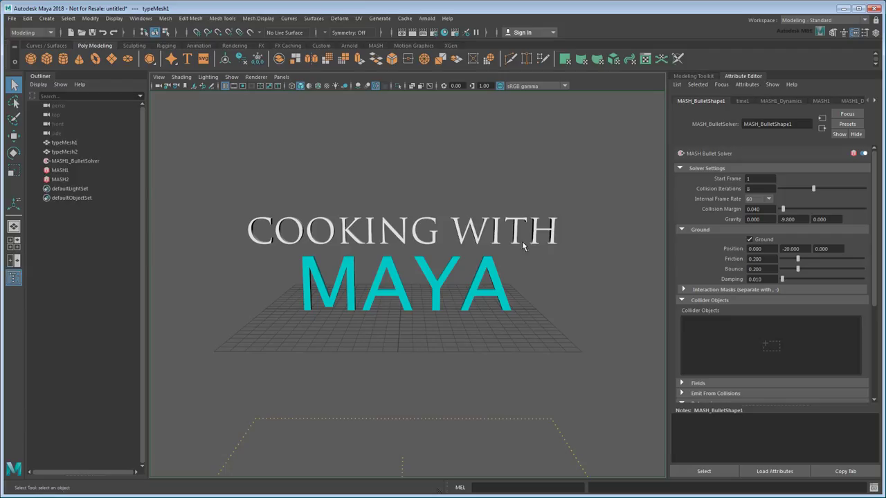
- Create a polygon sphere at the origin and scale it uniformly to about 16.1 so it encloses the text
click(31, 58)
key(r)
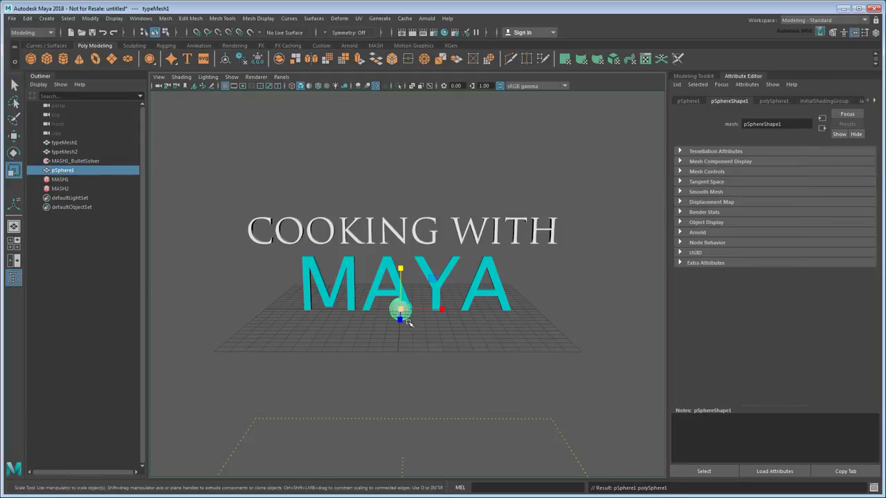
drag(400, 312, 688, 289)
scroll(491, 303, down, 5)
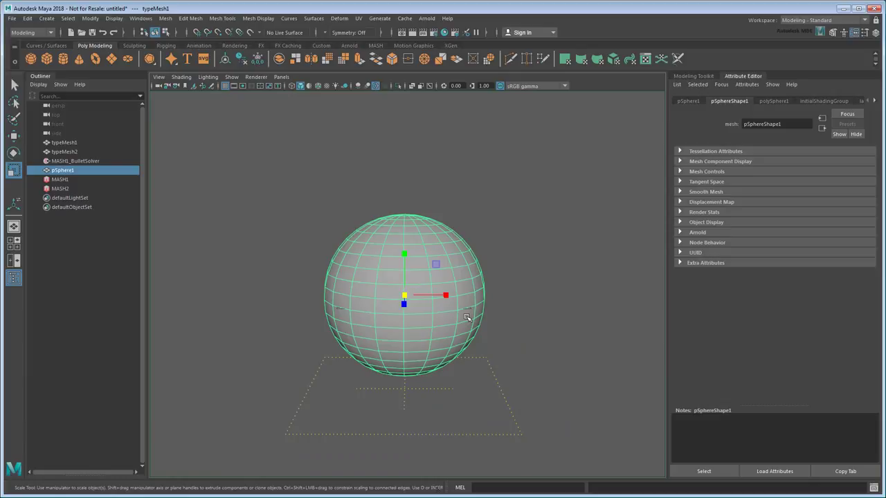
- Flatten the sphere by scaling it vertically to about 4.9
alt+drag(433, 292, 439, 288)
scroll(440, 289, up, 3)
alt+middle_drag(442, 291, 449, 275)
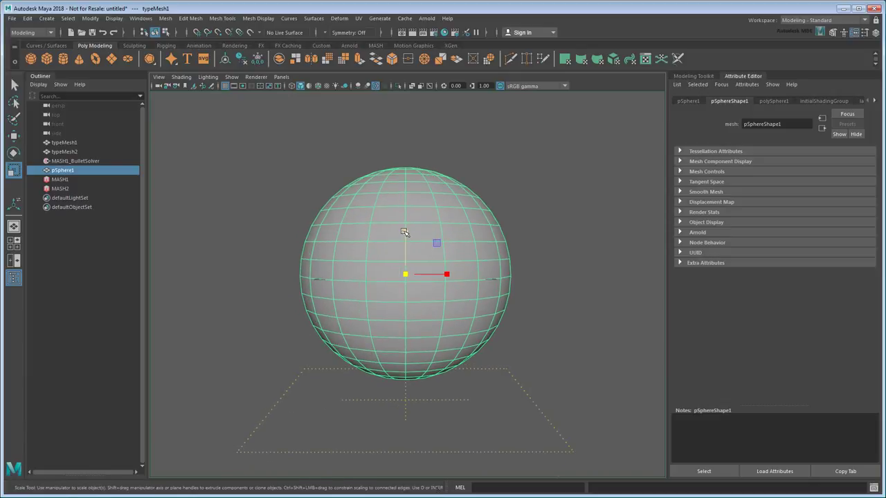
drag(403, 229, 415, 261)
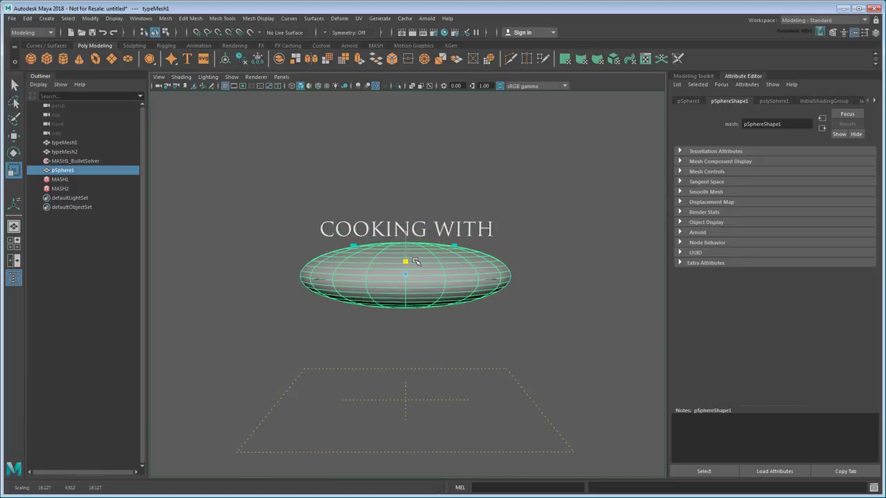
scroll(428, 267, up, 4)
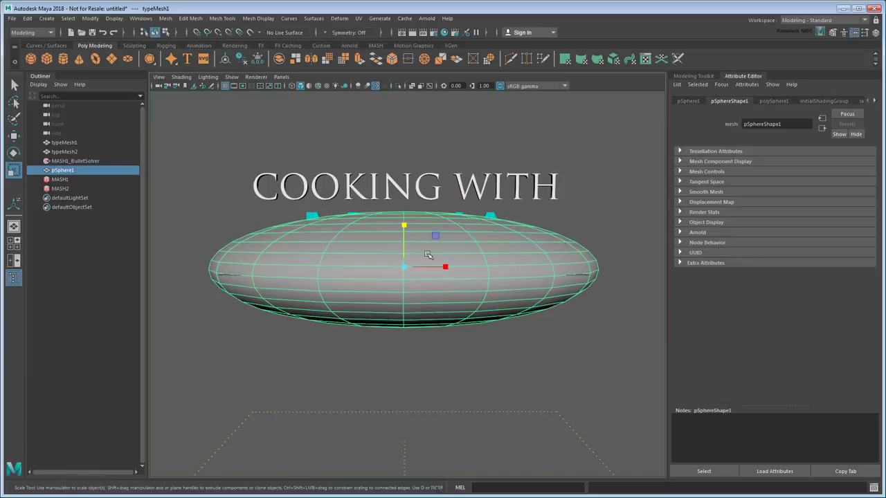
- Increase the flattened sphere's Subdivisions Axis value for a rounder outline
alt+drag(464, 286, 388, 319)
alt+right_drag(388, 319, 500, 321)
alt+middle_drag(500, 321, 518, 296)
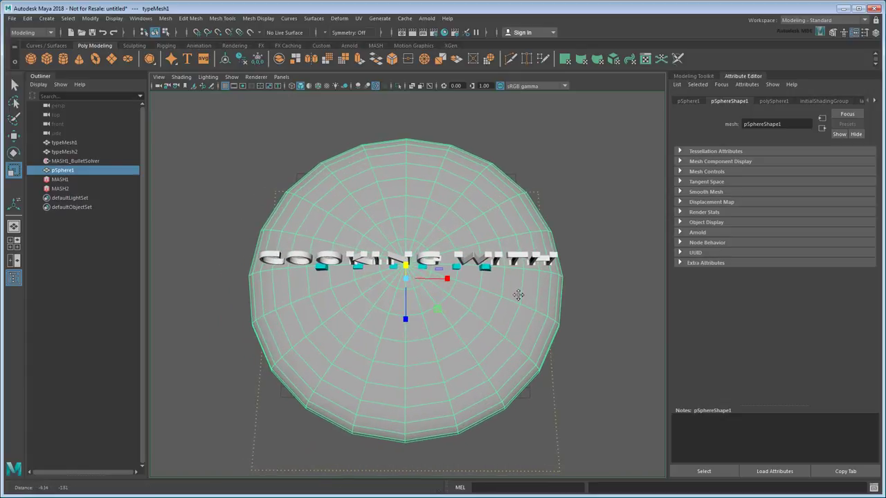
click(766, 101)
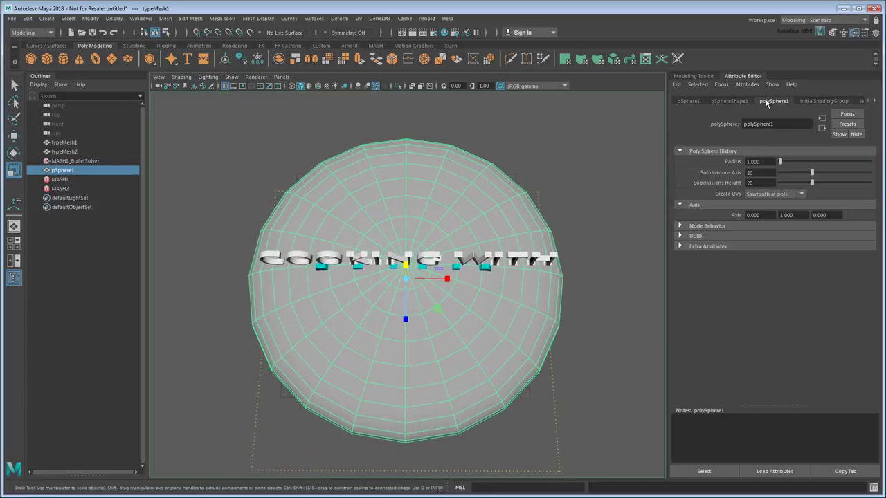
drag(813, 176, 837, 169)
- Delete the upper half of the flattened sphere's faces to leave a shallow open bowl beneath the text
alt+drag(425, 397, 442, 299)
right_drag(443, 292, 446, 306)
alt+drag(214, 208, 460, 302)
key(q)
alt+drag(488, 328, 337, 322)
scroll(316, 327, down, 4)
key(Delete)
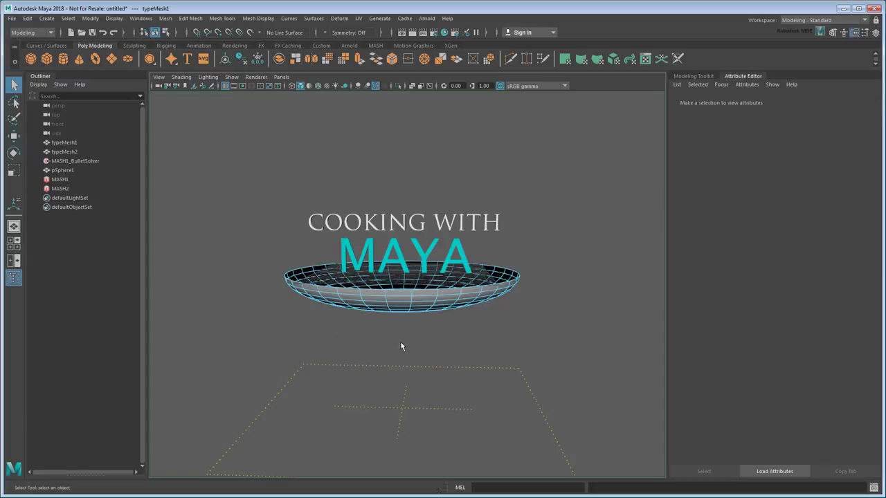
- Select all faces of the bowl and extrude them outward slightly to give its wall thickness
scroll(410, 345, up, 4)
alt+drag(408, 357, 407, 365)
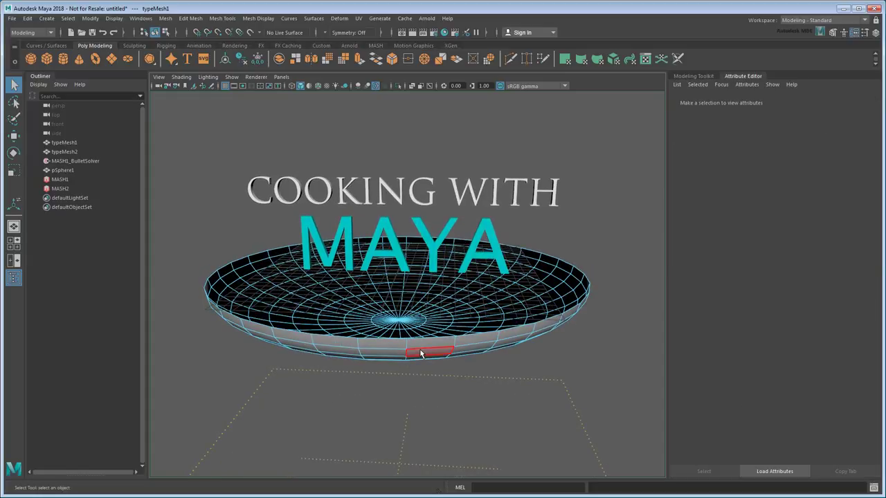
click(418, 355)
click(693, 76)
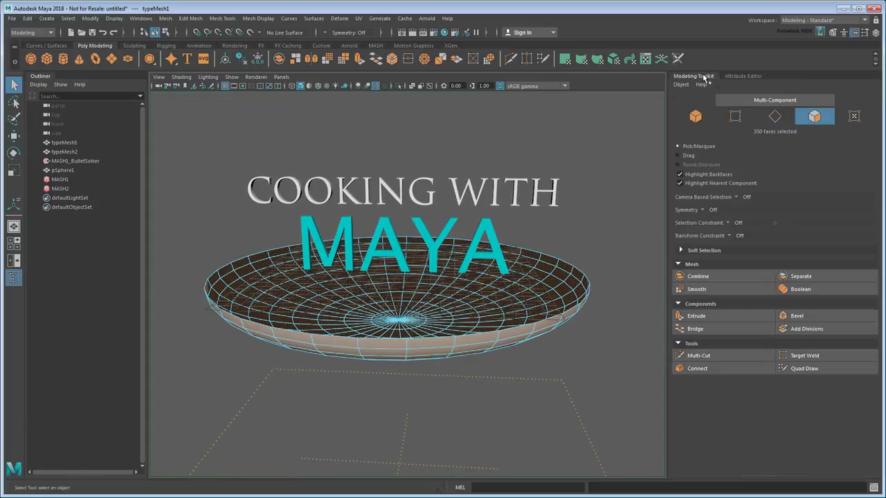
click(695, 316)
alt+drag(509, 347, 532, 338)
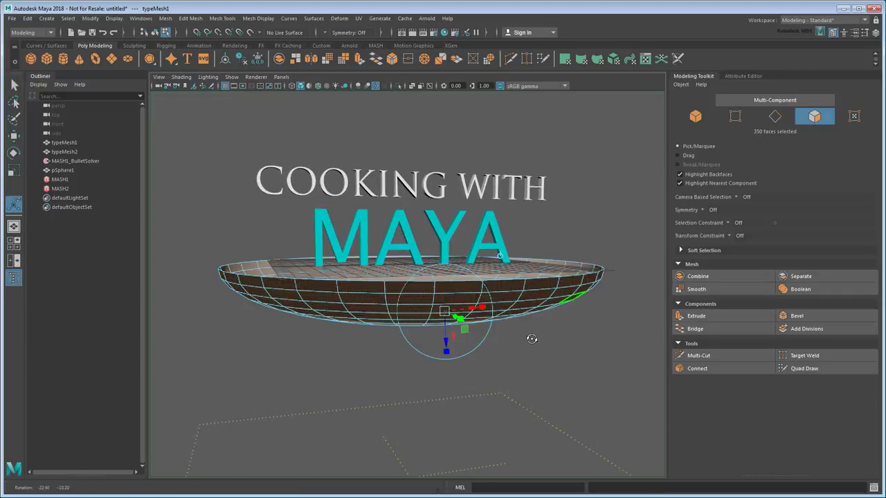
drag(447, 339, 387, 361)
click(497, 399)
- Select the bowl as an object and assign it a new Arnold aiStandardSurface material
scroll(496, 398, down, 2)
alt+drag(496, 397, 529, 318)
alt+middle_drag(529, 318, 528, 296)
click(308, 234)
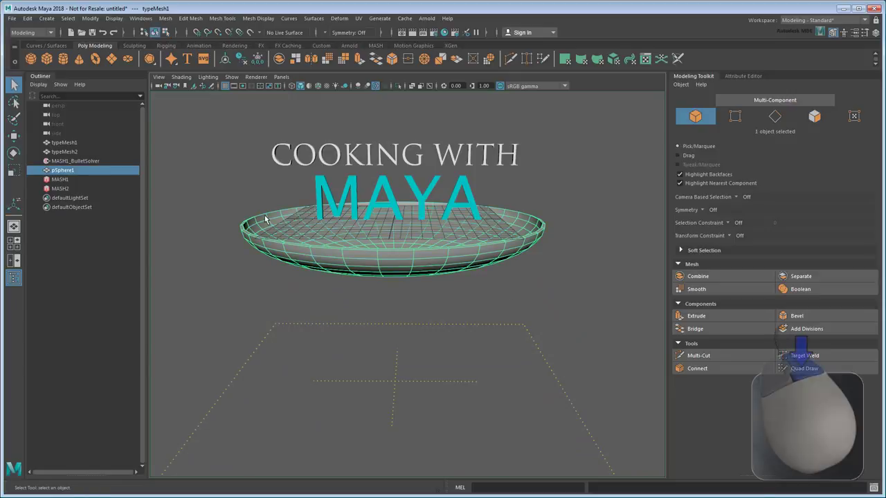
right_click(263, 220)
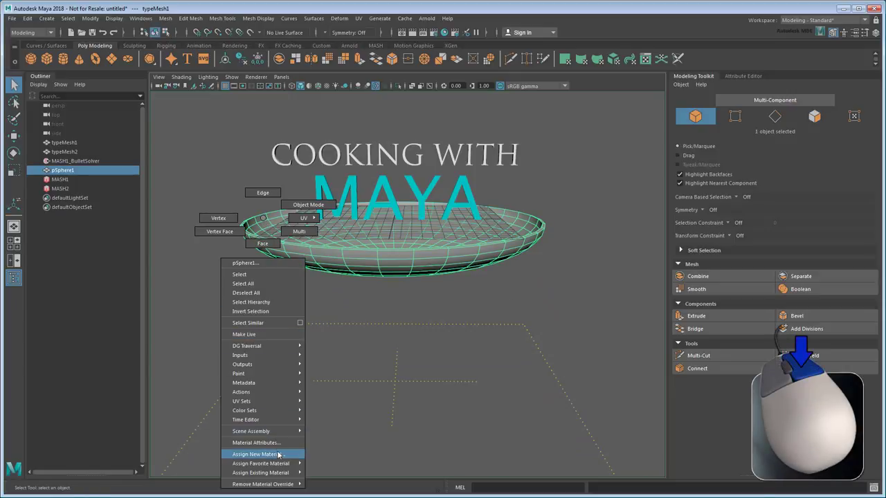
click(284, 455)
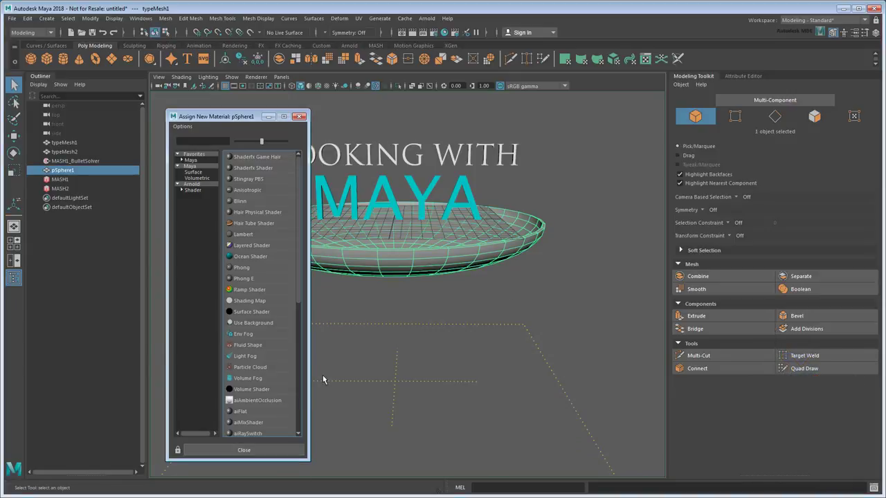
click(194, 190)
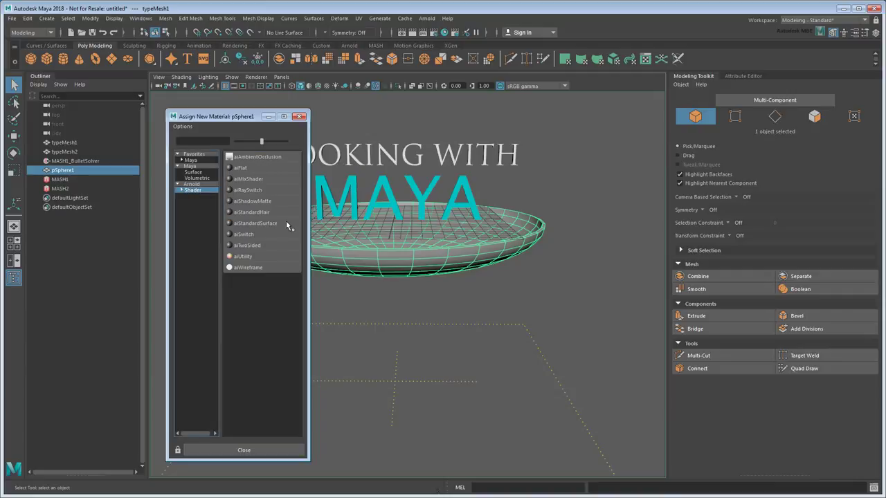
click(256, 223)
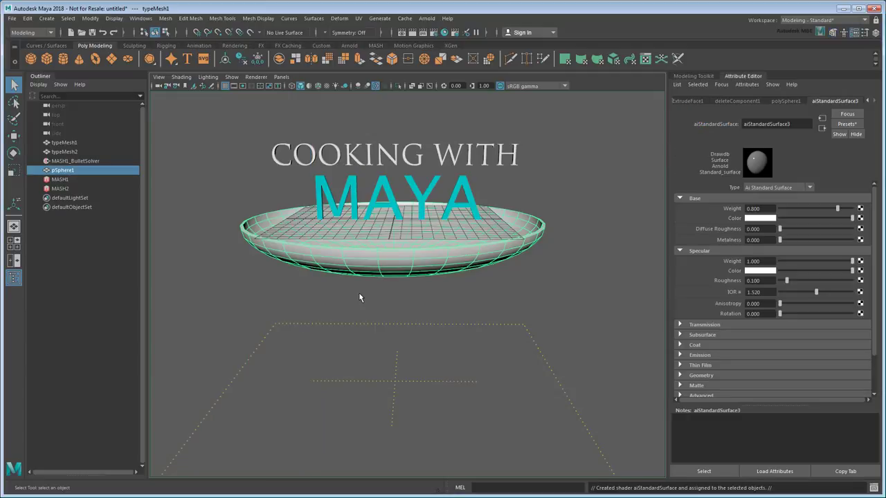
- Replace the bowl material's settings with the Brushed_Metal preset
click(846, 124)
mouse_move(822, 169)
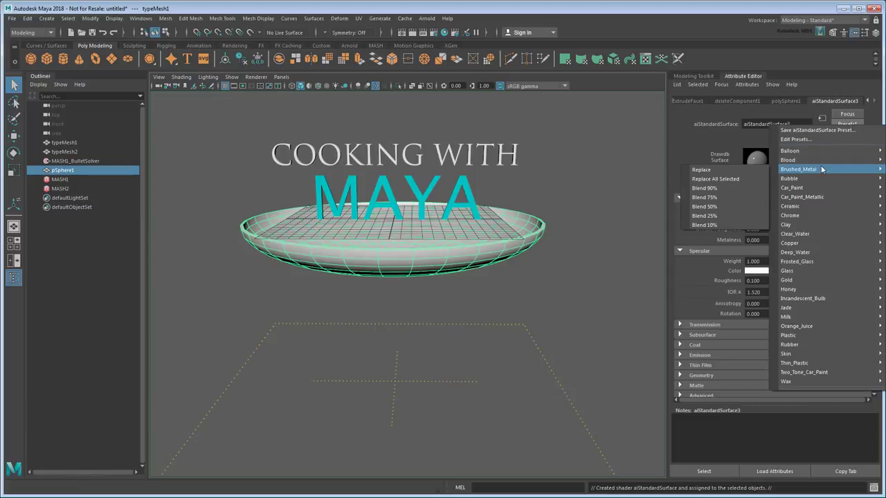
click(747, 172)
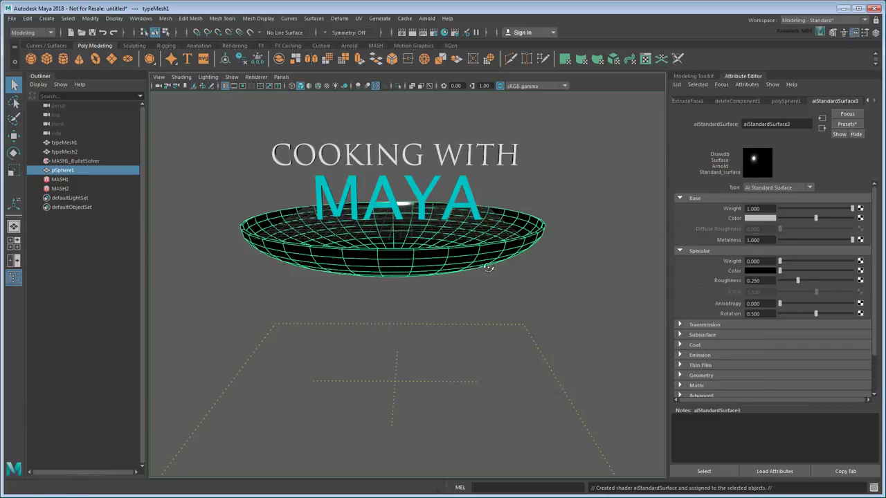
alt+drag(395, 199, 487, 274)
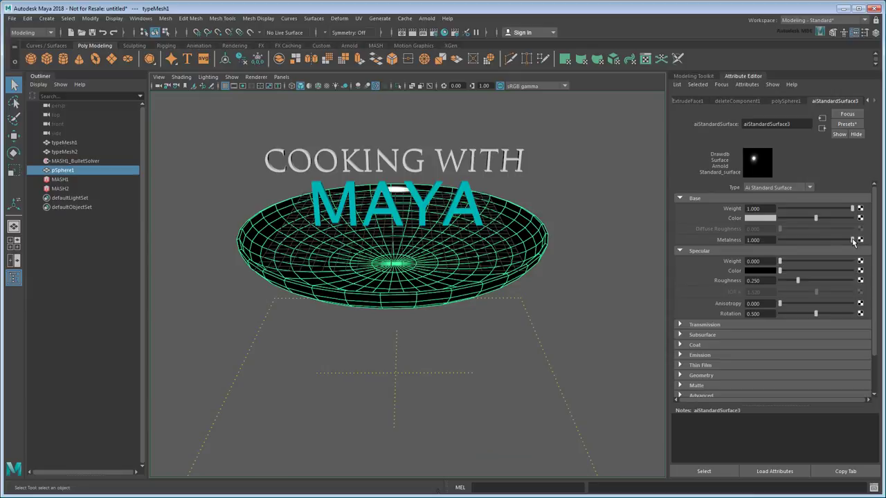
- Reduce the bowl material's Metalness to about 0.858 and darken its base color to a mid grey
drag(851, 242, 842, 242)
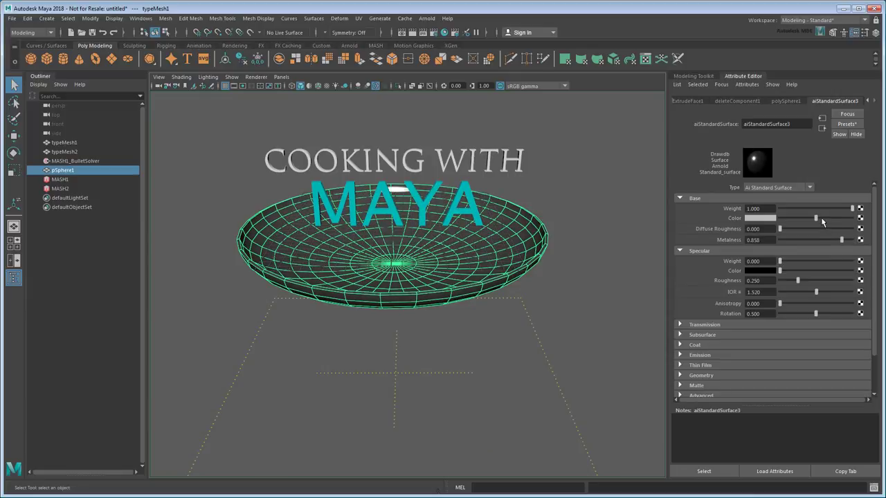
drag(796, 224, 798, 225)
click(510, 311)
mouse_move(510, 310)
alt+mouse_down()
mouse_move(522, 356)
mouse_move(488, 364)
mouse_move(480, 342)
mouse_move(533, 326)
mouse_move(510, 311)
mouse_move(522, 313)
alt+mouse_up()
click(461, 267)
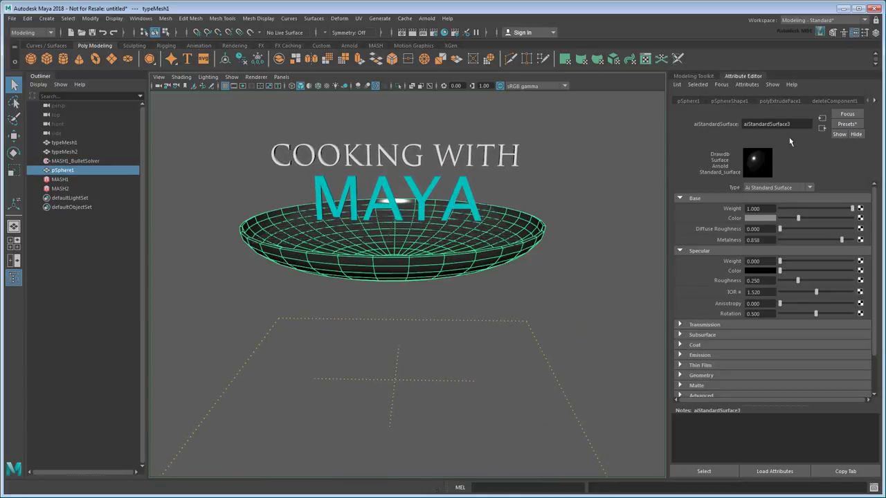
- Rename the bowl's material to Metal_Material and deselect the bowl
double_click(793, 124)
text(Metal_Material)
key(Return)
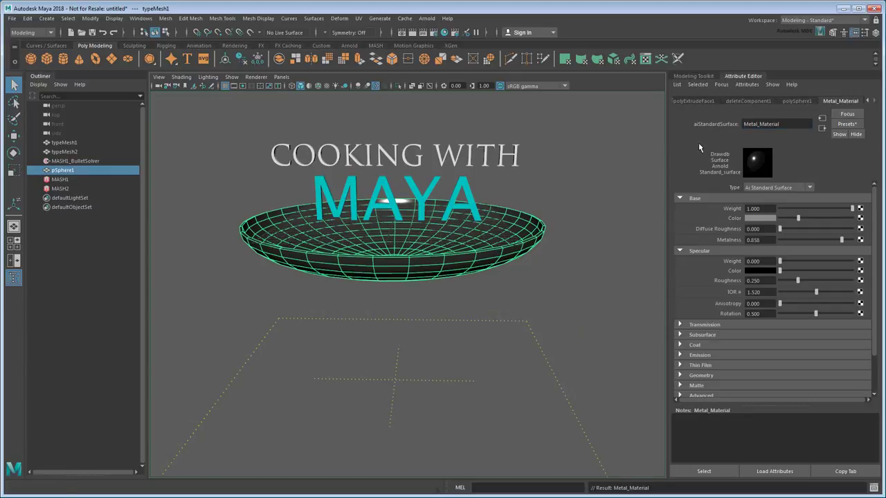
mouse_move(518, 291)
alt+mouse_down()
mouse_move(506, 300)
mouse_move(524, 307)
alt+mouse_up()
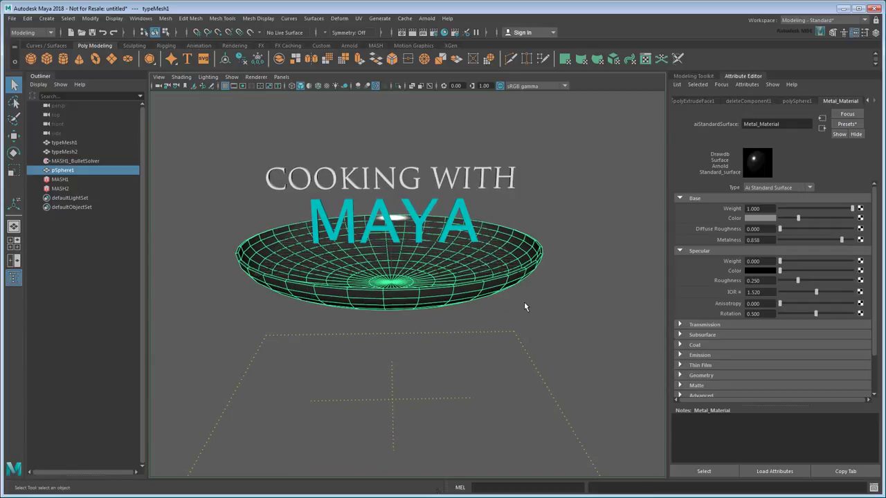
click(519, 303)
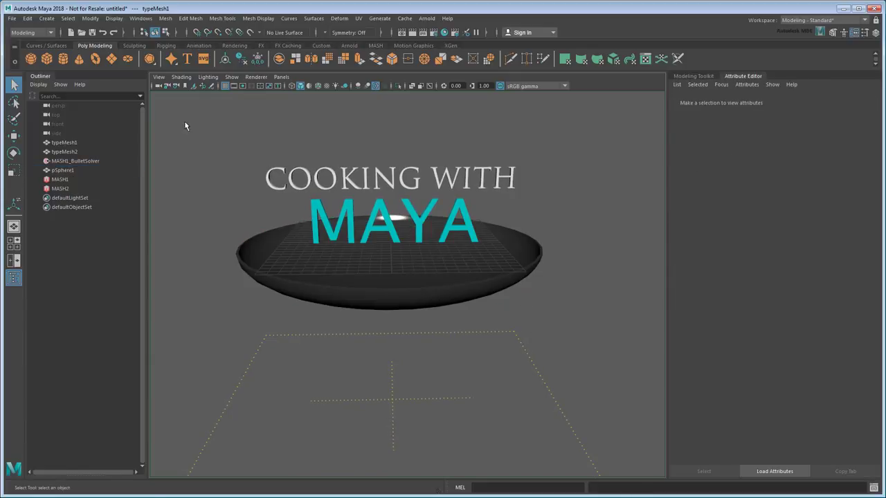
- Create a polygon cylinder and move it along X to about 23.15, beside the bowl
click(59, 59)
key(w)
drag(437, 251, 641, 251)
key(f)
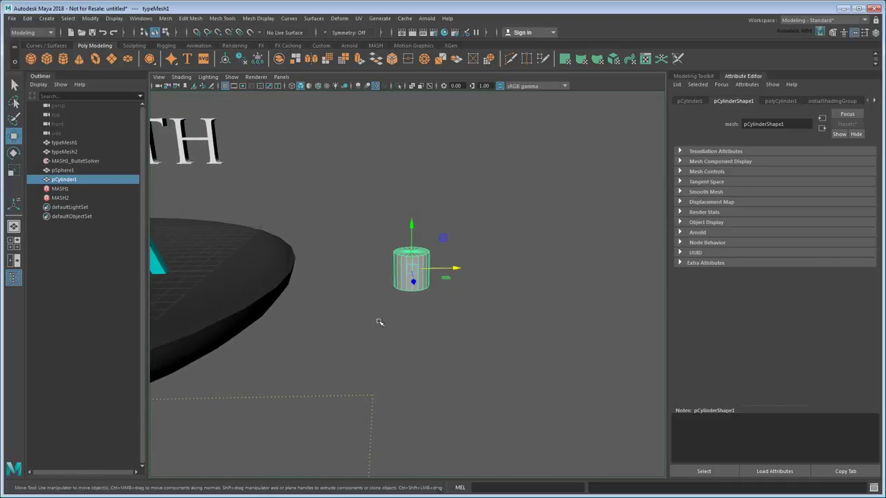
key(q)
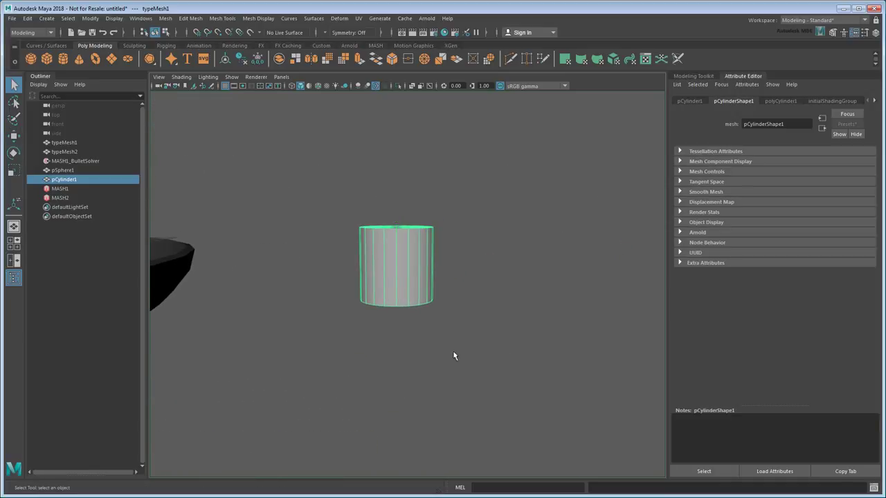
- Set the cylinder's Subdivisions Height to 2 and its Rotate Z to 90 so it lies horizontally
click(781, 101)
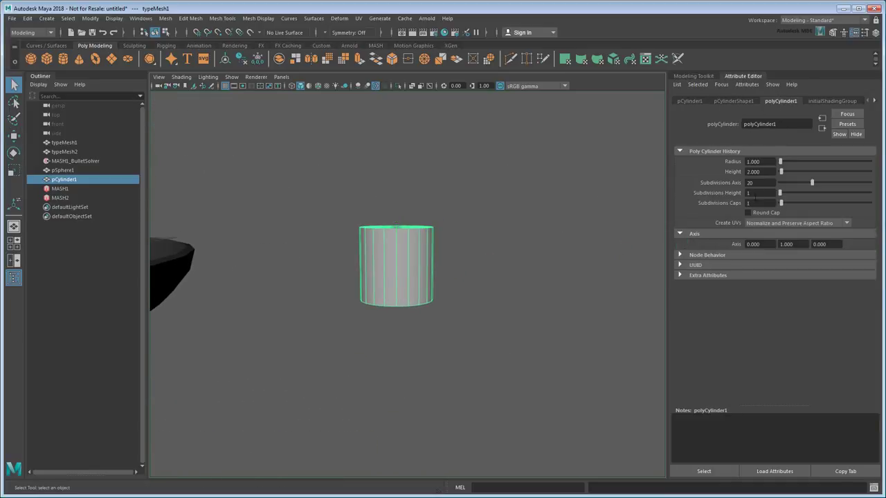
text(2)
key(Return)
click(689, 101)
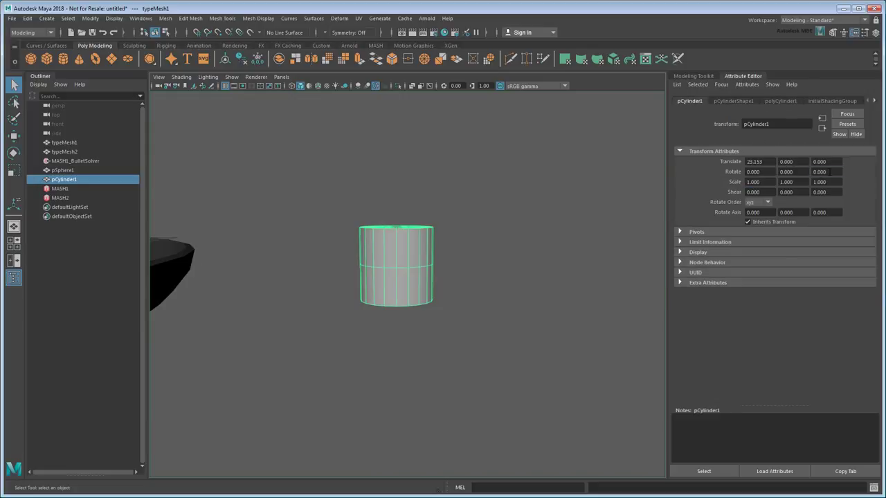
key(Return)
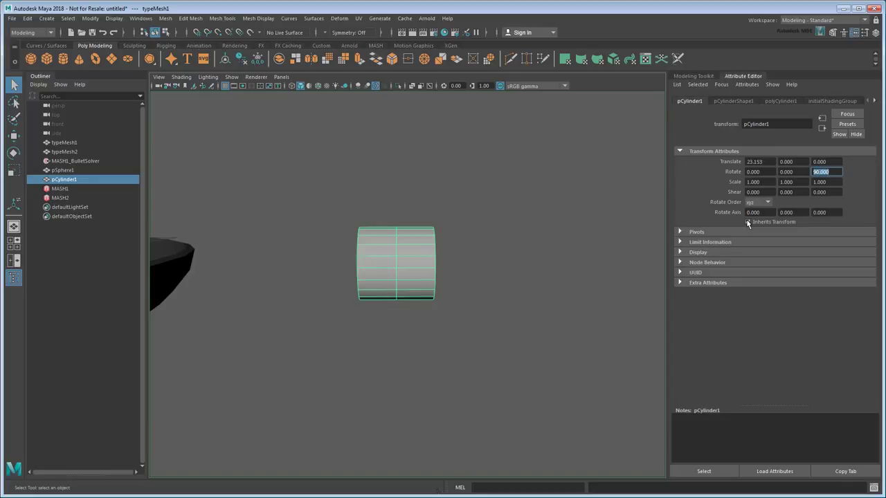
- Select all the cap faces on the cylinder's bowl-facing end and delete them
alt+drag(430, 290, 532, 283)
alt+right_drag(532, 283, 661, 303)
alt+middle_drag(561, 256, 475, 293)
alt+drag(475, 292, 493, 296)
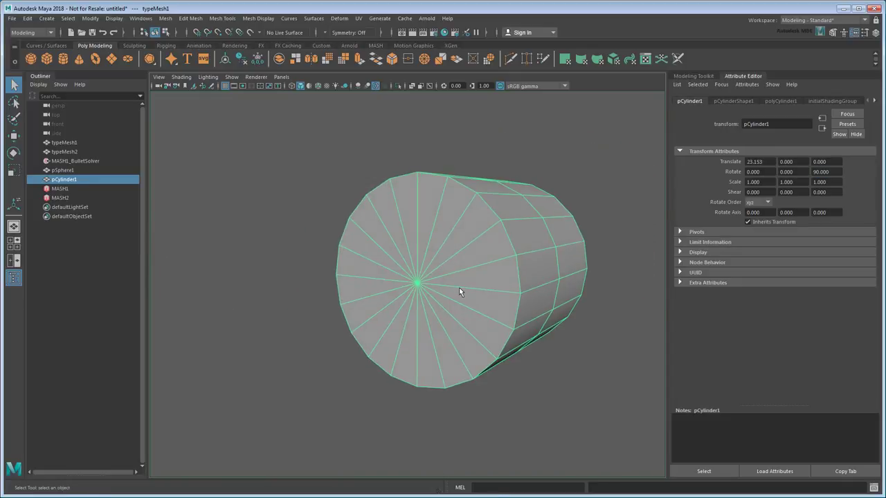
right_drag(458, 287, 449, 328)
mouse_move(449, 327)
mouse_down()
mouse_move(461, 325)
mouse_move(475, 263)
mouse_move(421, 221)
mouse_move(383, 229)
mouse_move(367, 271)
mouse_up()
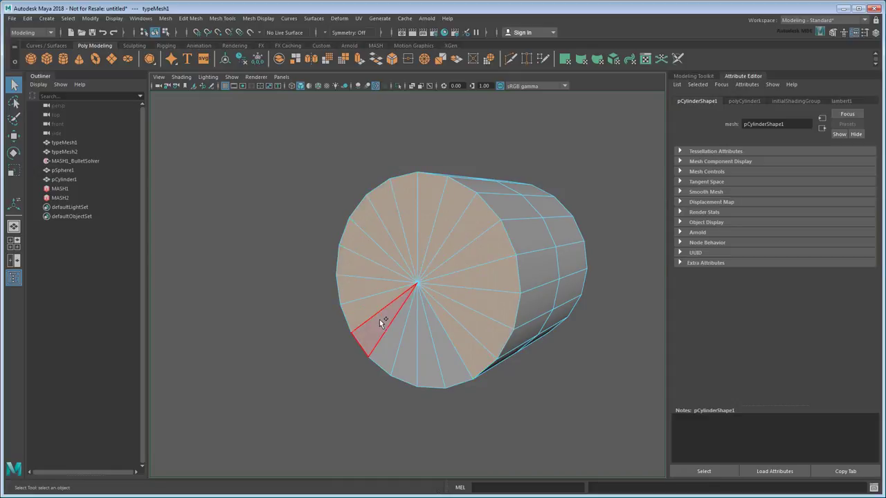
drag(389, 333, 438, 350)
key(Delete)
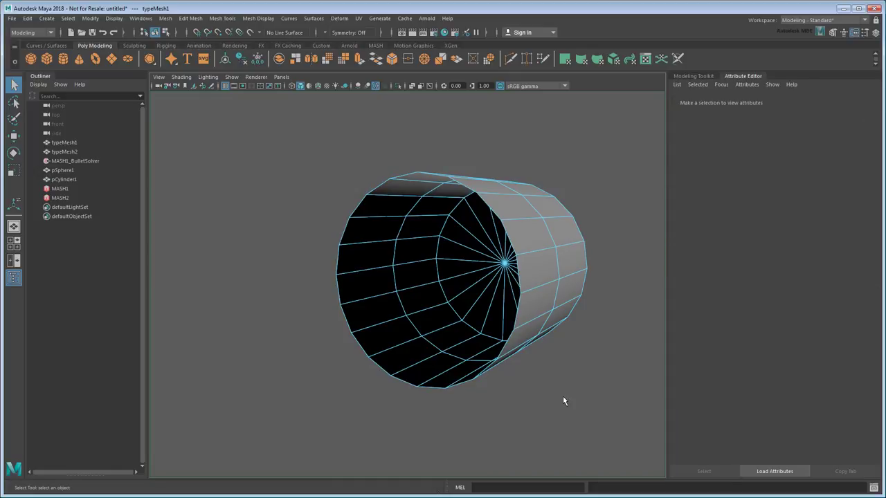
- Select the cylinder as an object and lower it to about -1.03 in Translate Y, just under the bowl's rim height
alt+right_drag(562, 400, 452, 369)
alt+drag(452, 369, 425, 349)
click(449, 283)
alt+drag(448, 283, 447, 301)
key(w)
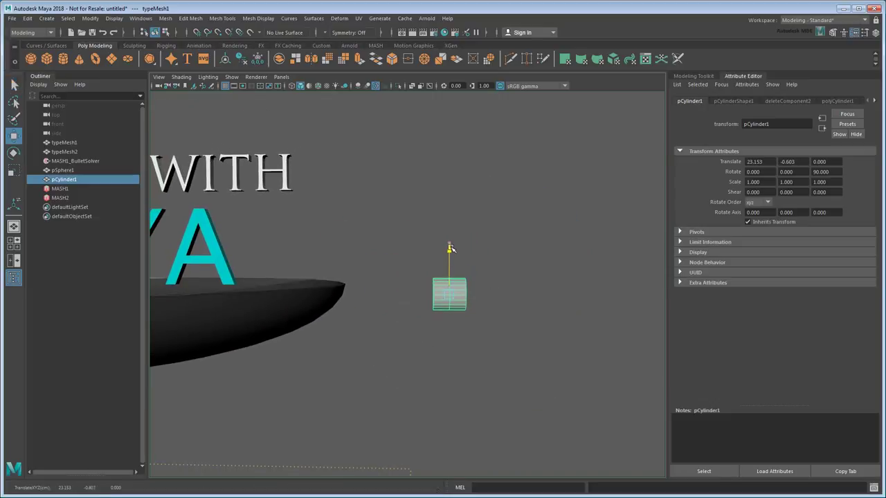
drag(450, 250, 450, 258)
- Stretch the cylinder into a long handle with Scale Y about 11.3 and slide it to Translate X about 26.1, overlapping the bowl's edge
key(r)
drag(402, 302, 92, 284)
alt+right_drag(525, 298, 431, 287)
alt+drag(431, 286, 438, 284)
key(w)
drag(497, 281, 505, 282)
key(r)
drag(415, 281, 402, 282)
key(w)
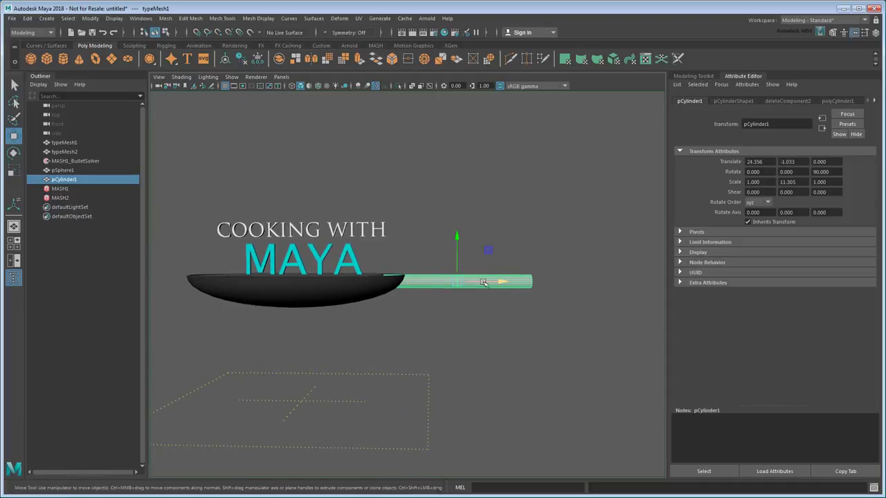
drag(492, 283, 503, 282)
- In a wireframe front view, select all vertices at the handle's bowl end and shift them slightly outward until the lowest meet the bowl's wall
mouse_move(464, 355)
alt+mouse_down()
mouse_move(406, 355)
mouse_move(401, 372)
mouse_move(428, 362)
mouse_move(528, 367)
mouse_move(459, 340)
alt+mouse_up()
scroll(459, 340, up, 10)
alt+middle_drag(494, 353, 488, 244)
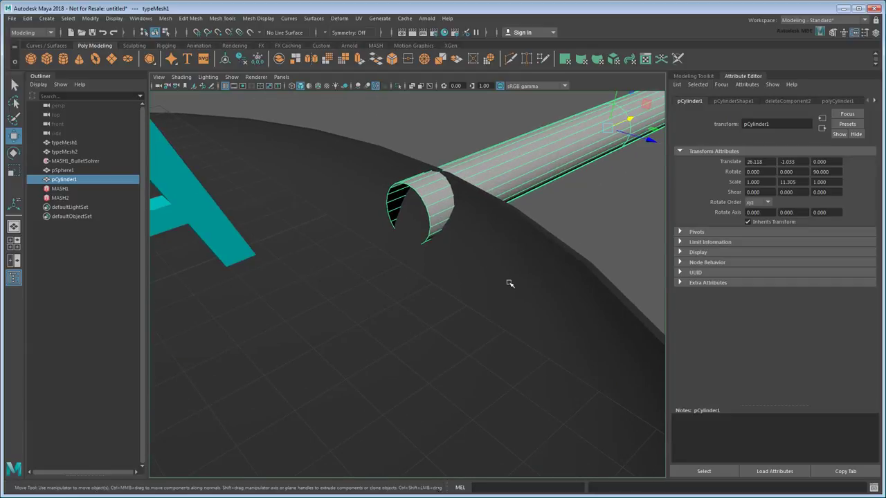
right_click(487, 164)
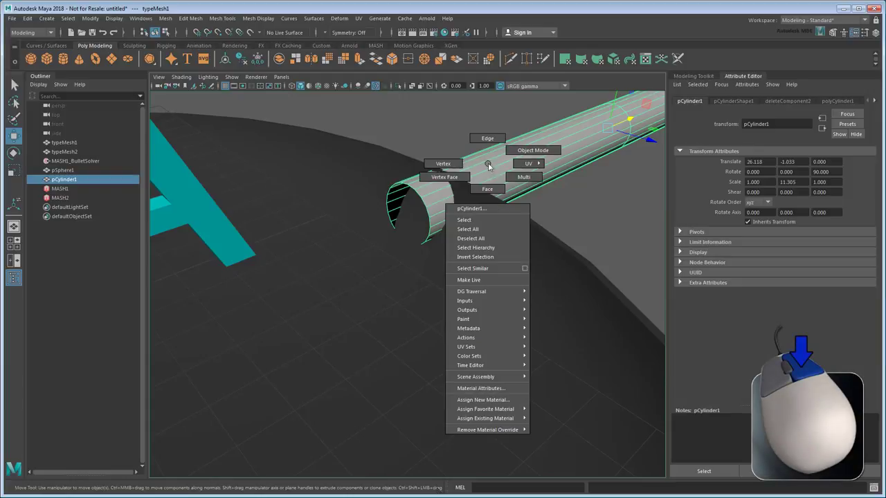
click(443, 163)
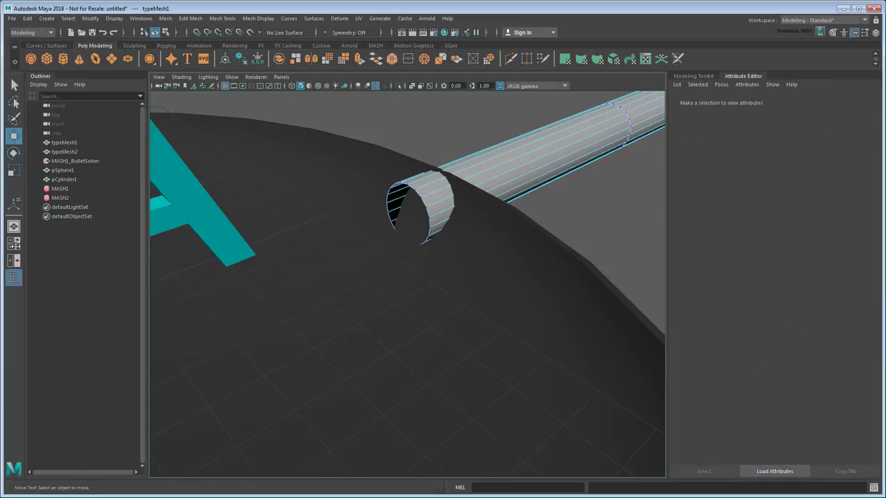
key(space)
scroll(295, 363, down, 1)
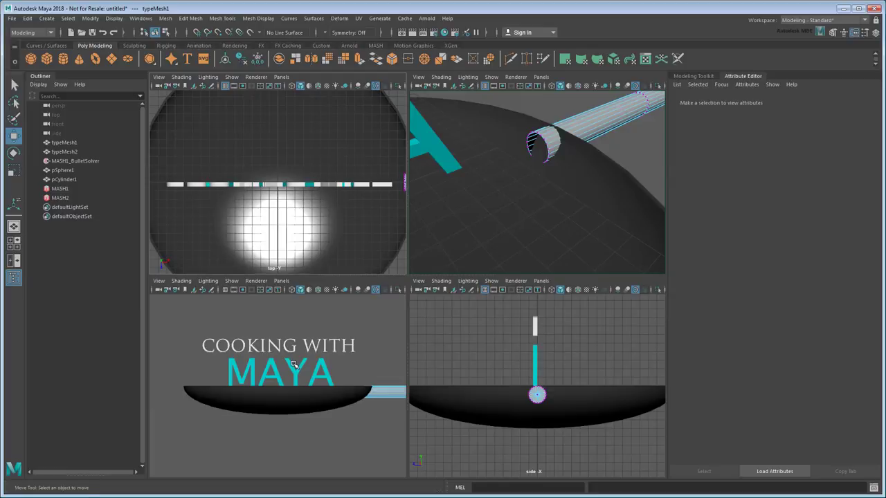
key(space)
alt+middle_drag(561, 315, 381, 322)
scroll(391, 327, up, 3)
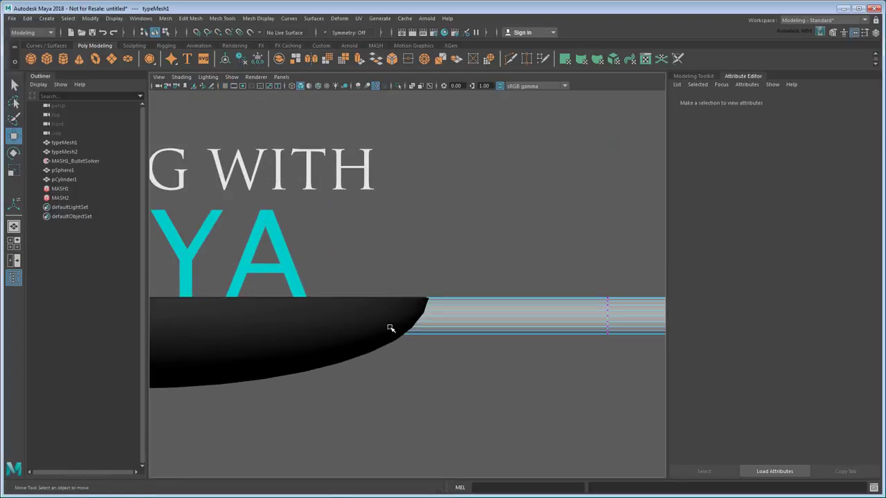
click(291, 86)
scroll(359, 234, up, 4)
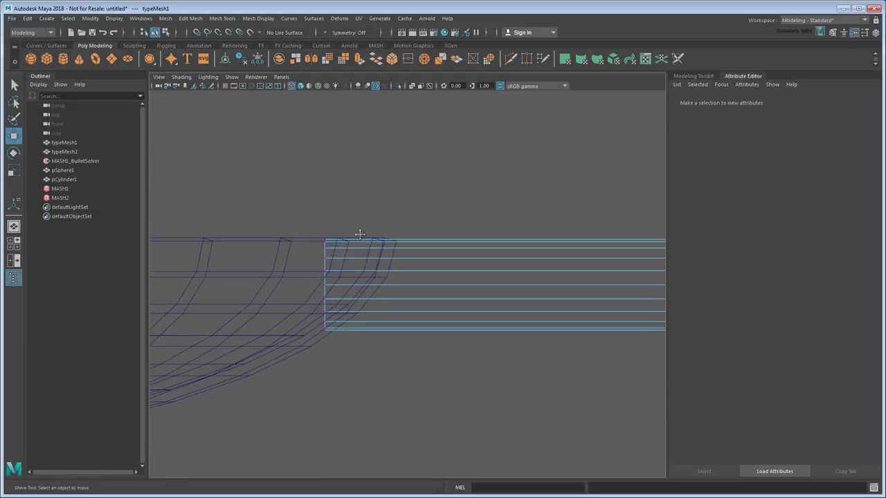
drag(269, 216, 376, 386)
drag(370, 285, 372, 284)
- Shift the remaining handle-end vertices outward row by row, from bottom to top, to follow the bowl's curved outer profile
ctrl+drag(346, 340, 318, 325)
drag(373, 281, 387, 281)
ctrl+drag(354, 332, 319, 319)
drag(387, 275, 401, 274)
ctrl+drag(371, 320, 343, 307)
drag(400, 269, 409, 268)
ctrl+drag(384, 303, 353, 293)
drag(412, 263, 424, 262)
ctrl+drag(393, 289, 360, 283)
drag(423, 255, 433, 256)
ctrl+drag(408, 278, 378, 271)
drag(430, 247, 368, 257)
drag(434, 244, 435, 244)
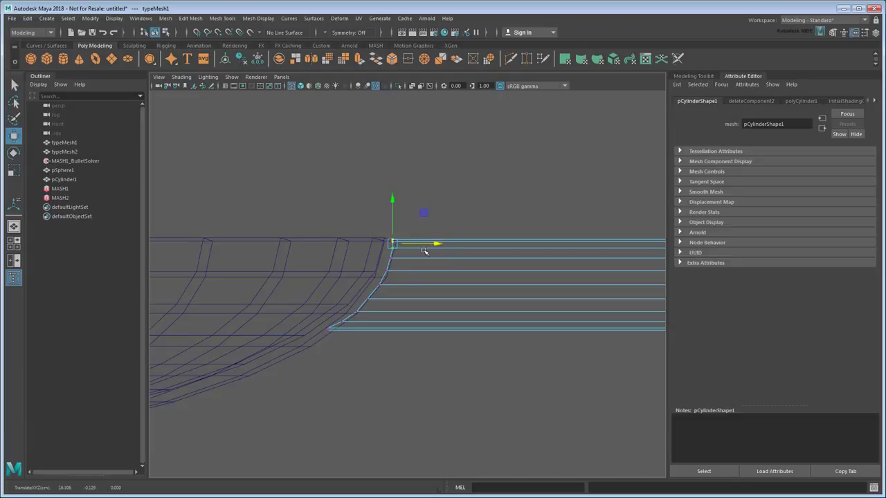
- Leave vertex editing and inspect the joint between handle and bowl in the perspective view
key(F8)
key(space)
click(467, 306)
alt+drag(451, 295, 473, 316)
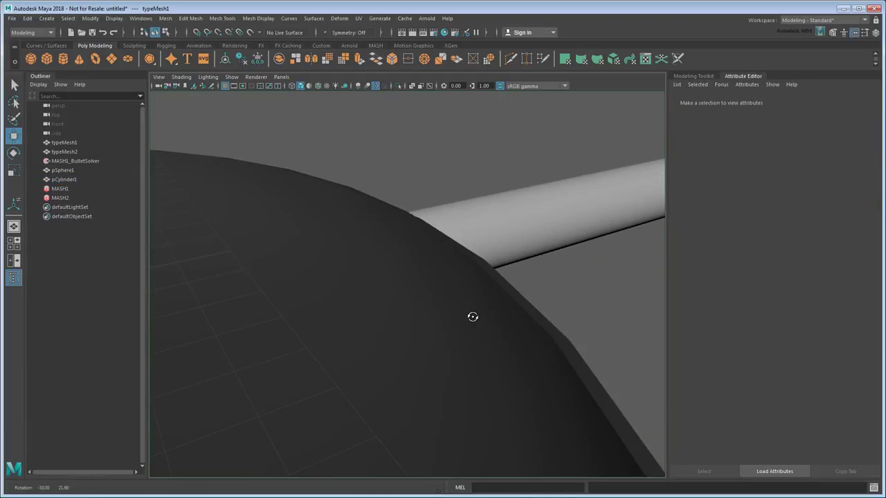
scroll(470, 315, down, 5)
alt+drag(489, 331, 433, 318)
alt+middle_drag(435, 315, 457, 308)
- Select the faces of the handle's outer half and extrude them slightly outward to form a thicker grip
click(520, 272)
alt+middle_drag(557, 287, 399, 318)
scroll(398, 318, up, 5)
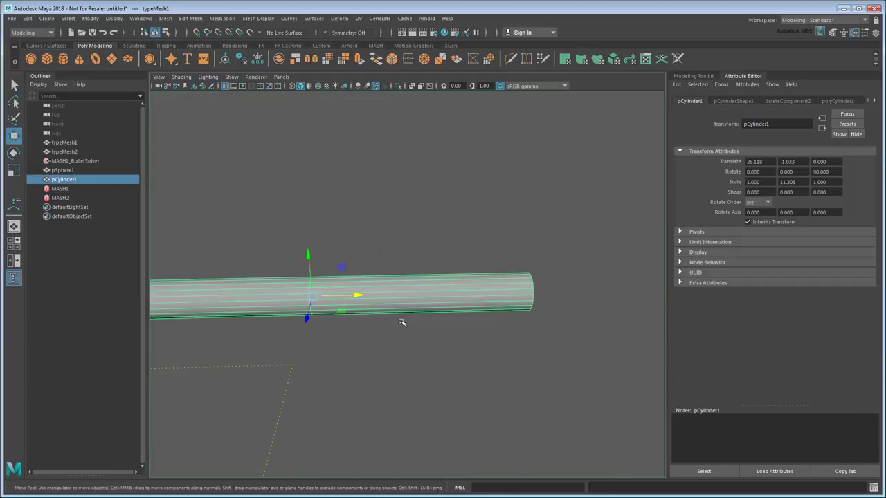
key(q)
right_drag(400, 291, 399, 253)
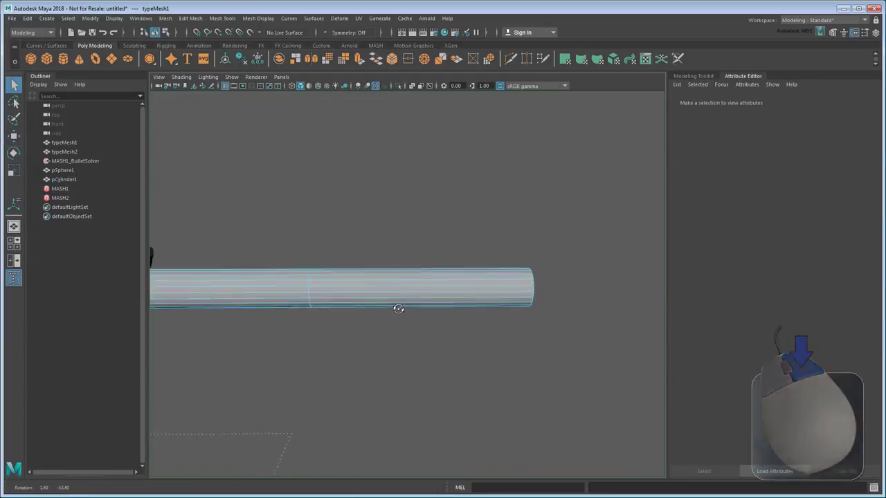
drag(393, 215, 436, 353)
click(688, 76)
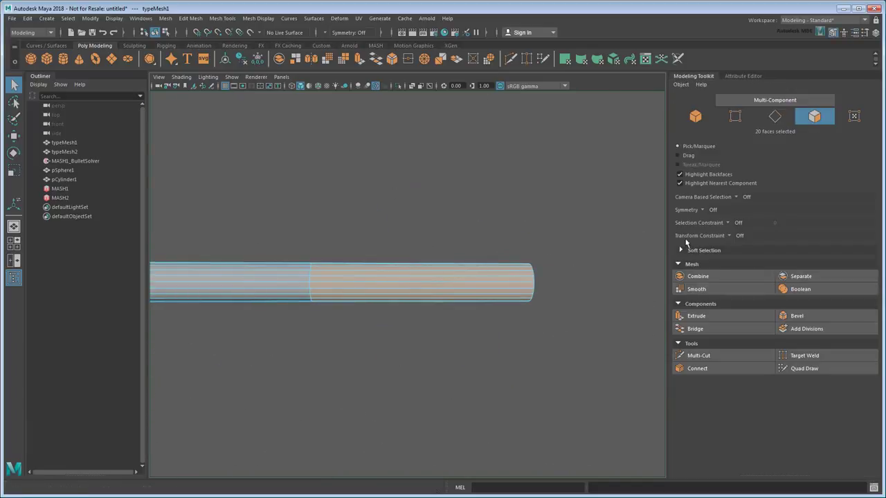
click(696, 316)
drag(420, 249, 419, 244)
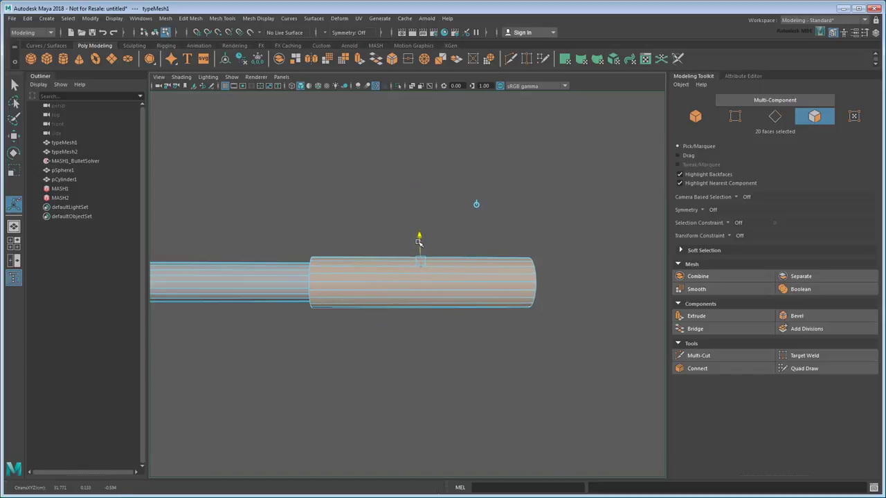
mouse_move(385, 316)
alt+mouse_down()
mouse_move(409, 329)
mouse_move(364, 342)
mouse_move(415, 312)
mouse_move(382, 314)
alt+mouse_up()
- Select the thin handle faces between bowl and grip and assign them the existing Metal_Material
click(363, 341)
drag(332, 213, 358, 324)
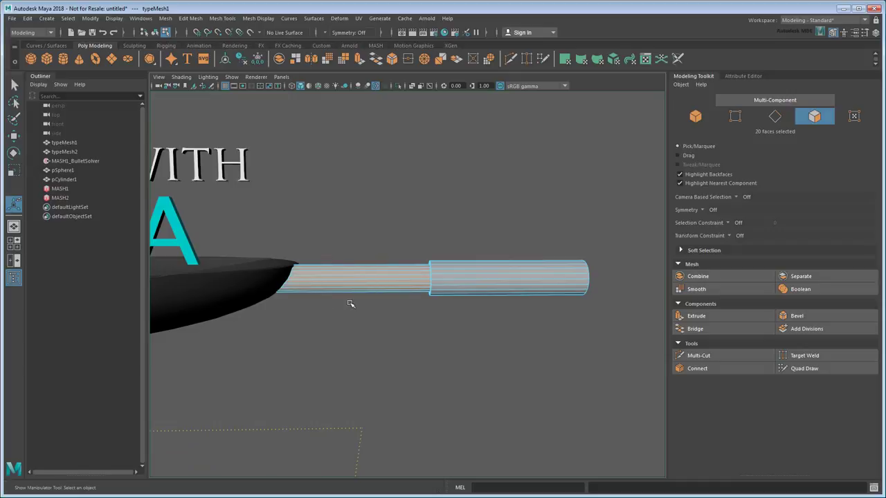
scroll(366, 284, up, 2)
right_drag(383, 224, 479, 483)
alt+drag(454, 323, 362, 329)
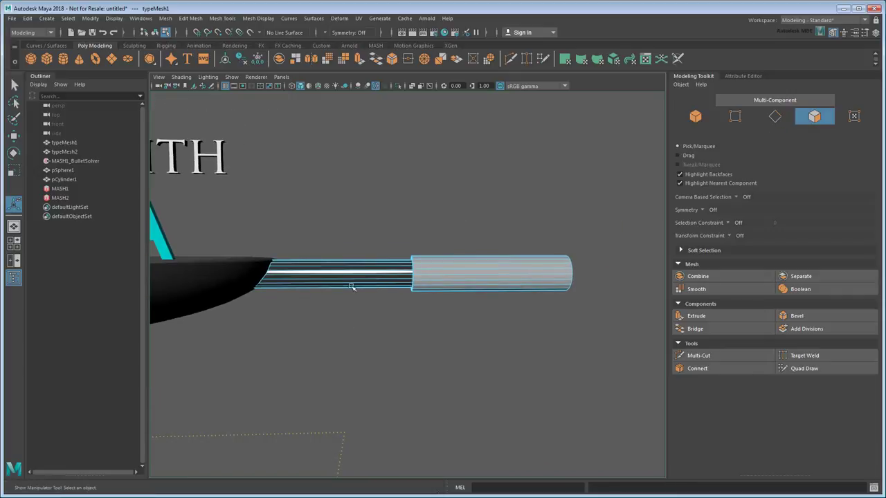
- Select only the thicker grip faces at the handle's outer end and assign them a new aiStandardSurface material
drag(322, 217, 593, 381)
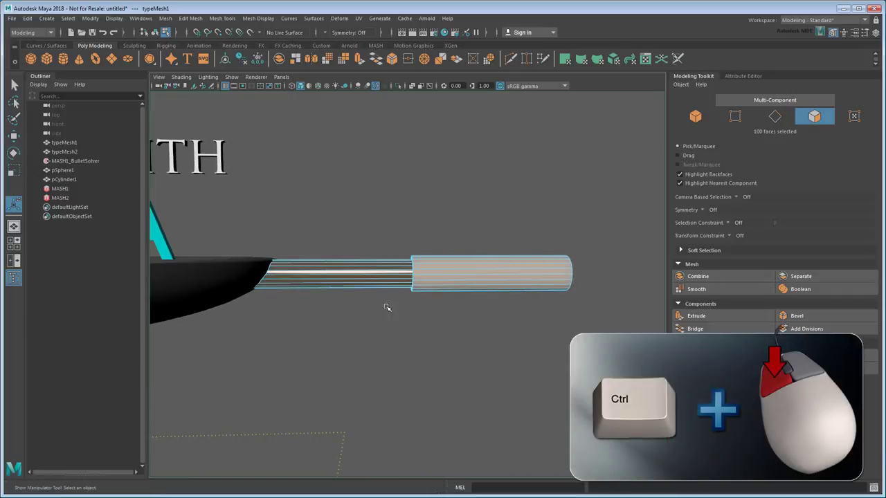
ctrl+drag(359, 311, 384, 322)
alt+middle_drag(471, 271, 457, 229)
right_drag(457, 229, 450, 453)
click(205, 194)
click(254, 219)
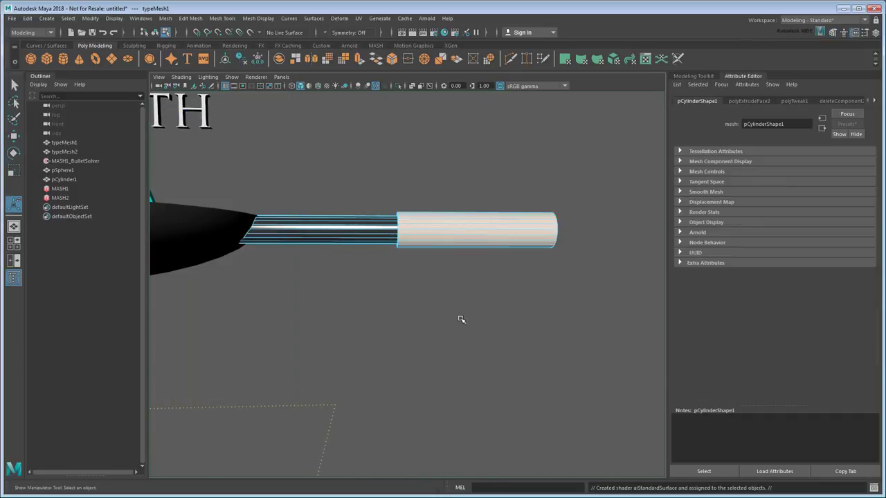
- Replace the settings of the grip's new aiStandardSurface material with the Plastic preset
click(872, 102)
click(873, 102)
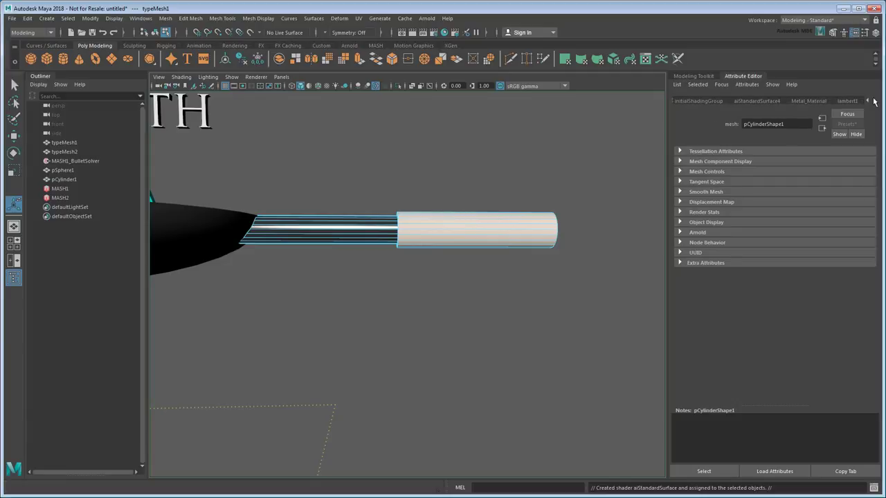
click(764, 102)
click(846, 124)
mouse_move(813, 339)
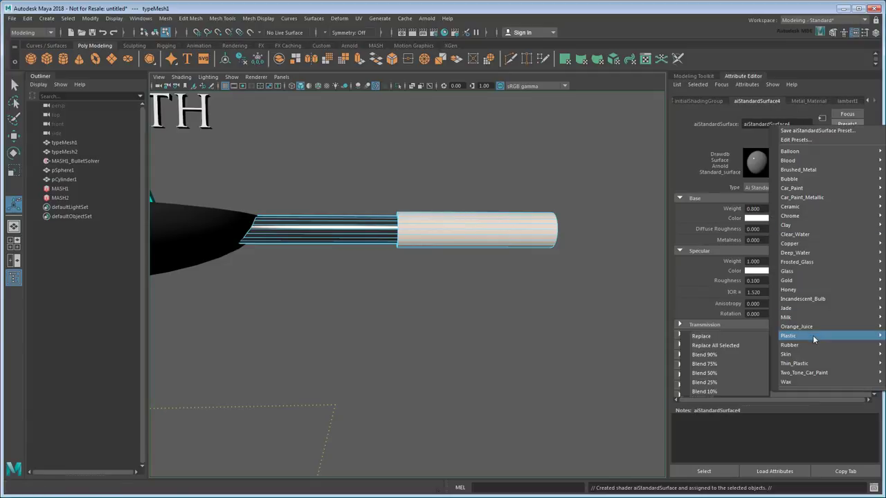
click(701, 336)
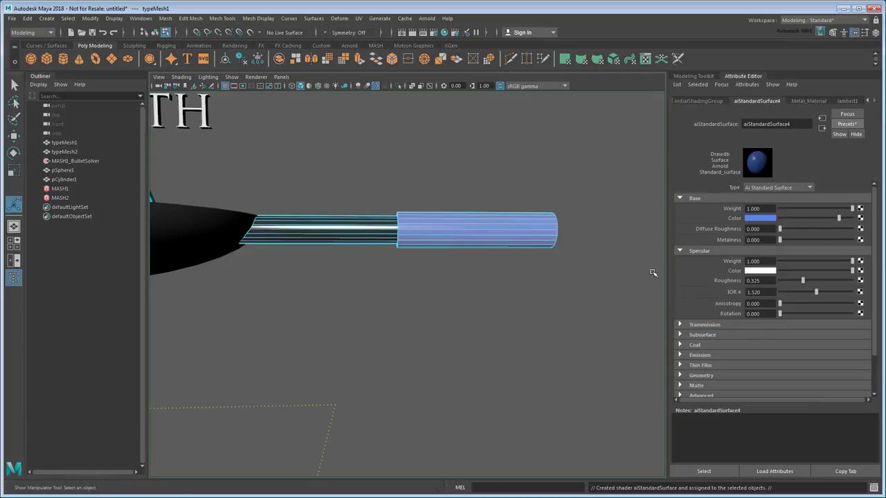
- Set the grip material's base color to the saved red, rename the material, and leave face editing
click(748, 218)
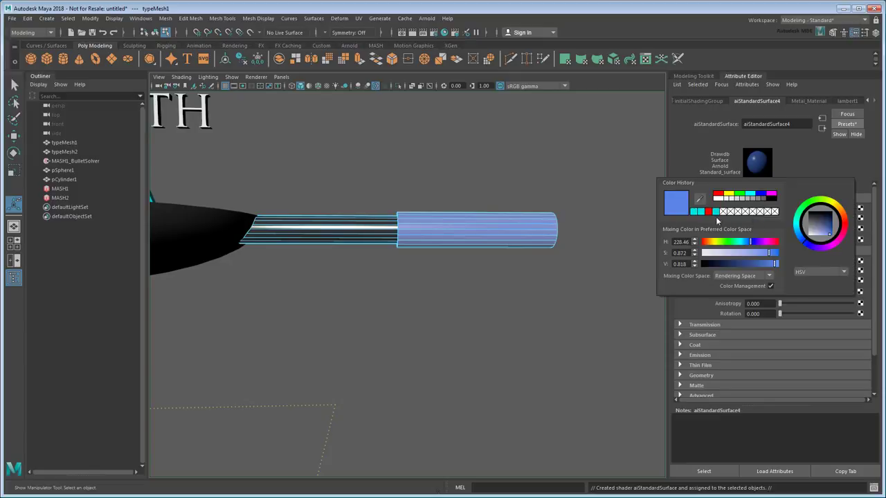
click(707, 211)
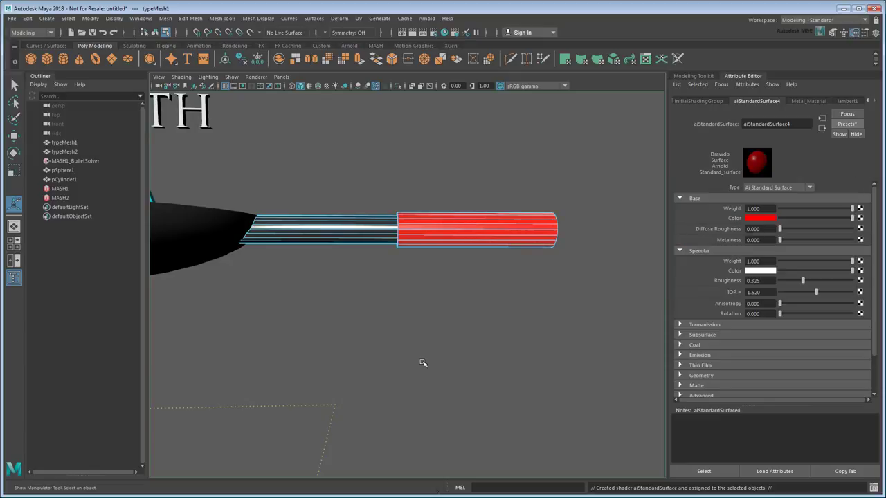
double_click(766, 124)
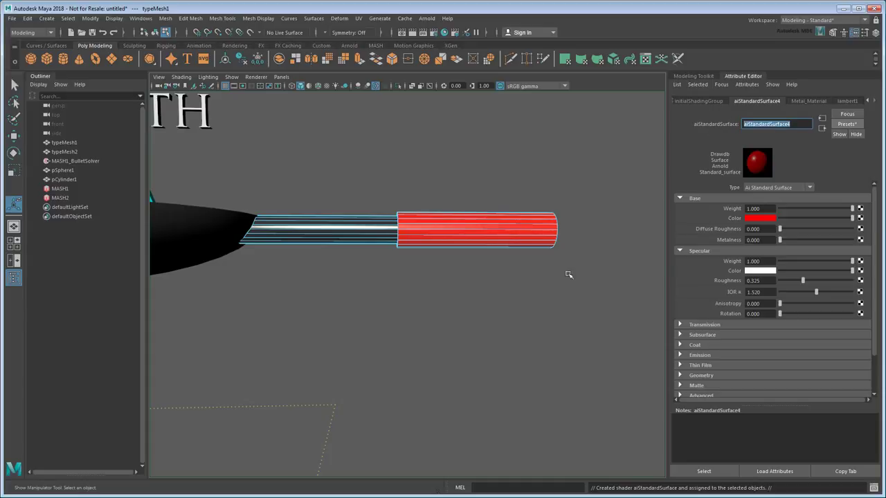
text(Plastic_Material)
key(Return)
click(500, 294)
alt+drag(500, 295, 523, 285)
scroll(522, 286, down, 3)
- Select the bowl and the handle together and combine them into a single mesh
click(385, 271)
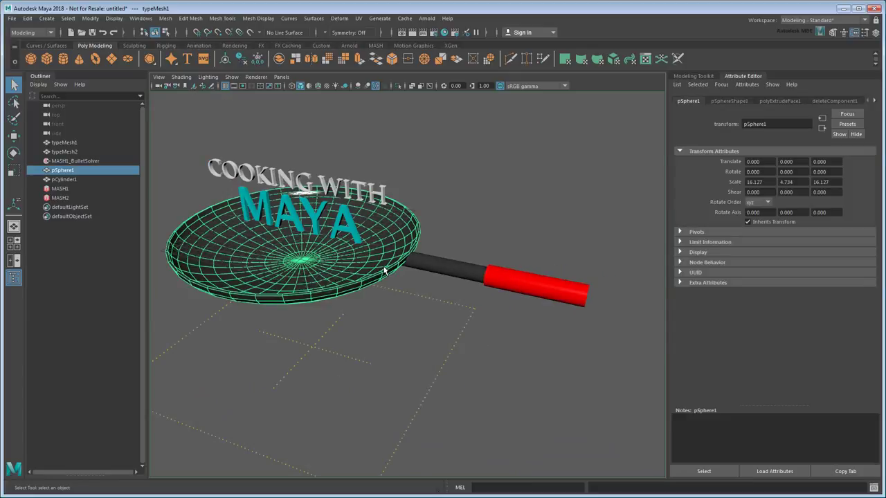
click(434, 269)
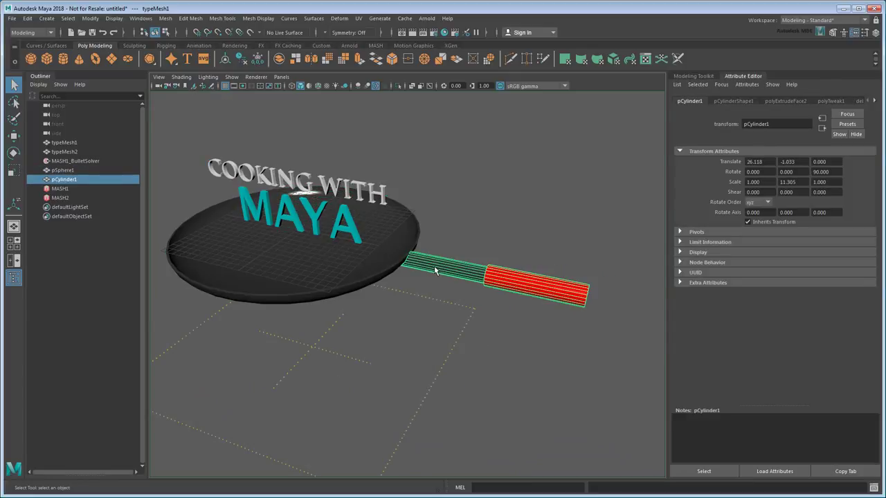
click(457, 315)
drag(479, 318, 346, 257)
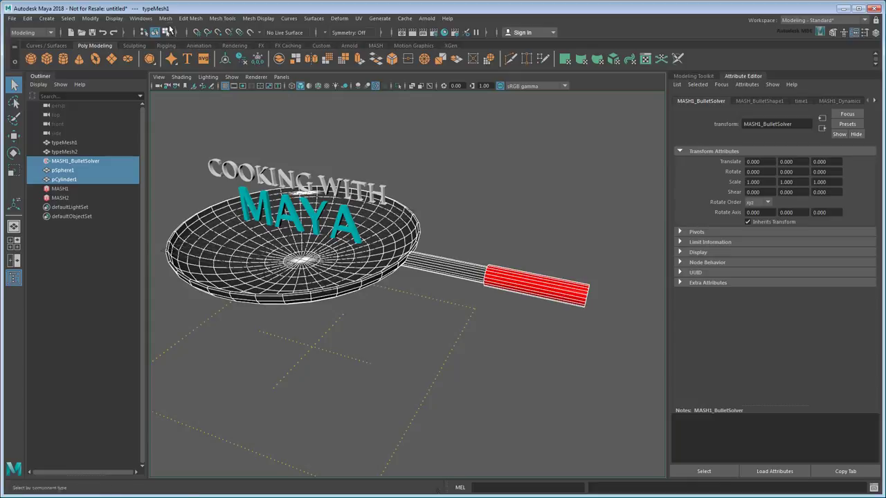
click(166, 18)
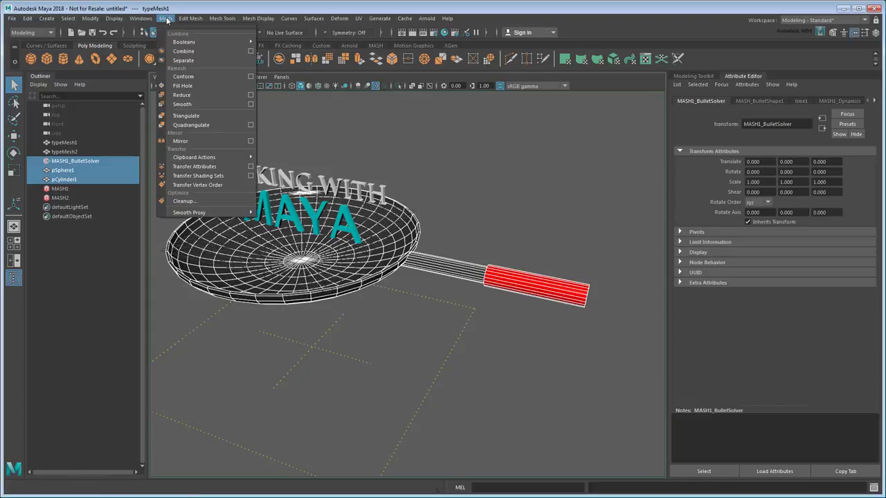
click(207, 52)
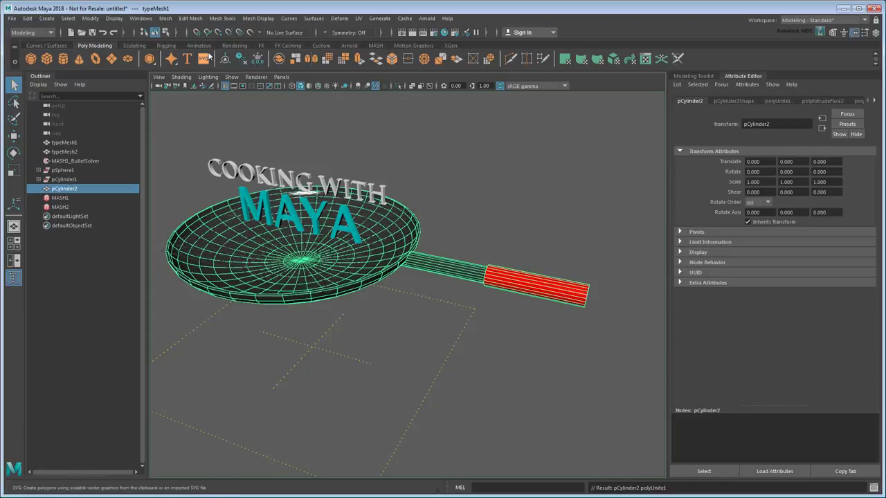
- Rename the combined bowl-and-handle mesh as Pan and deselect it
double_click(67, 189)
text(Pan)
key(Return)
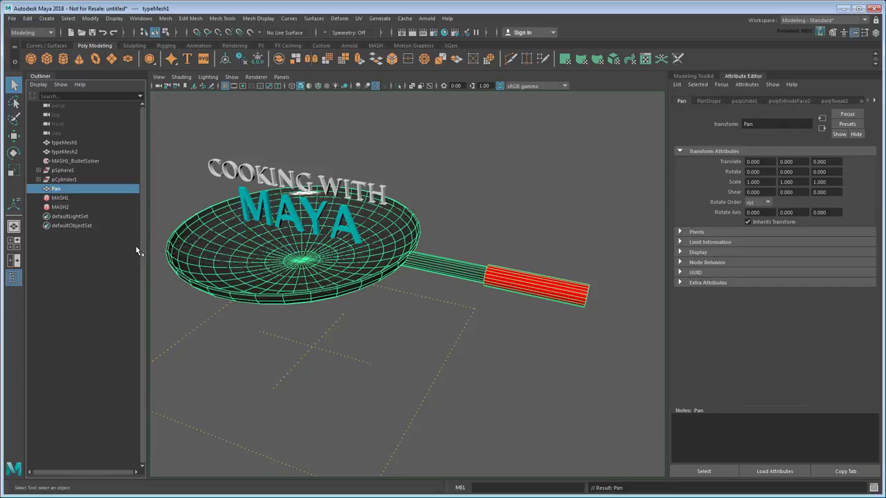
click(487, 357)
- Switch to the MASH workspace and create a new MASH network from the pan mesh
alt+drag(316, 337, 395, 326)
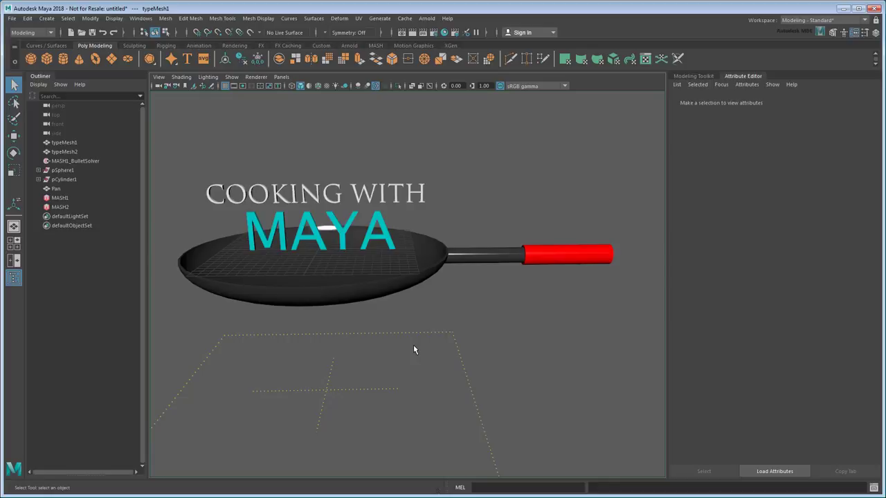
click(819, 21)
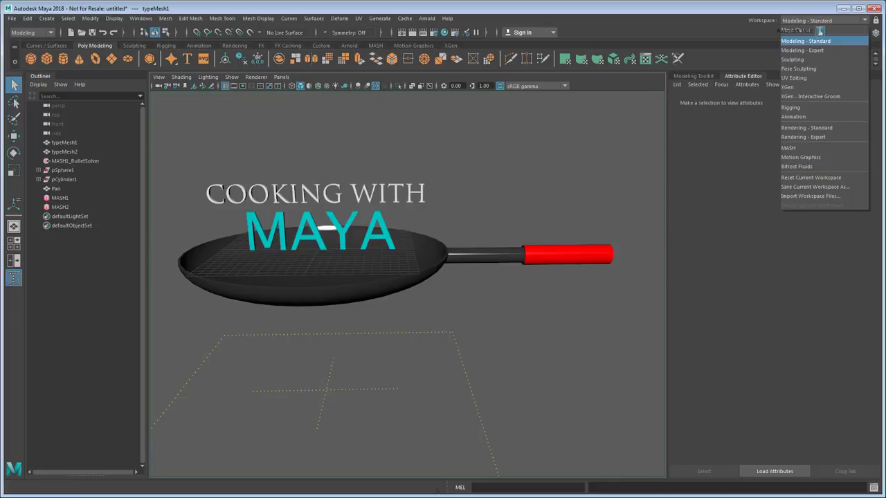
click(808, 148)
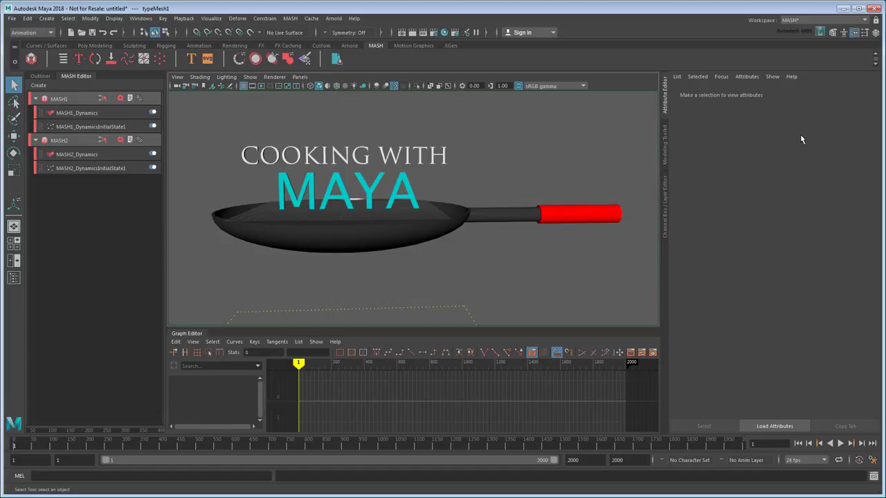
click(451, 233)
click(38, 85)
click(48, 97)
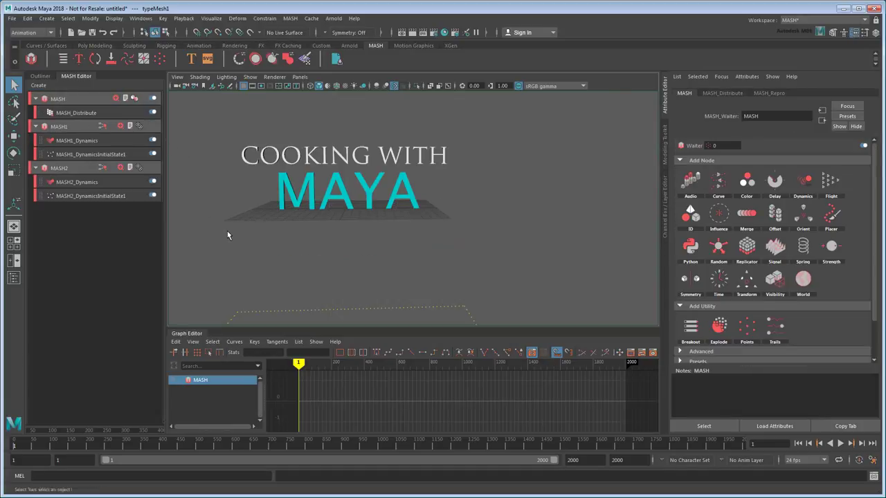
alt+drag(258, 241, 212, 238)
- Rename the new network MASH_Pan, MASH1 as MASH_COOKING and MASH2 as MASH_MAYA
double_click(58, 98)
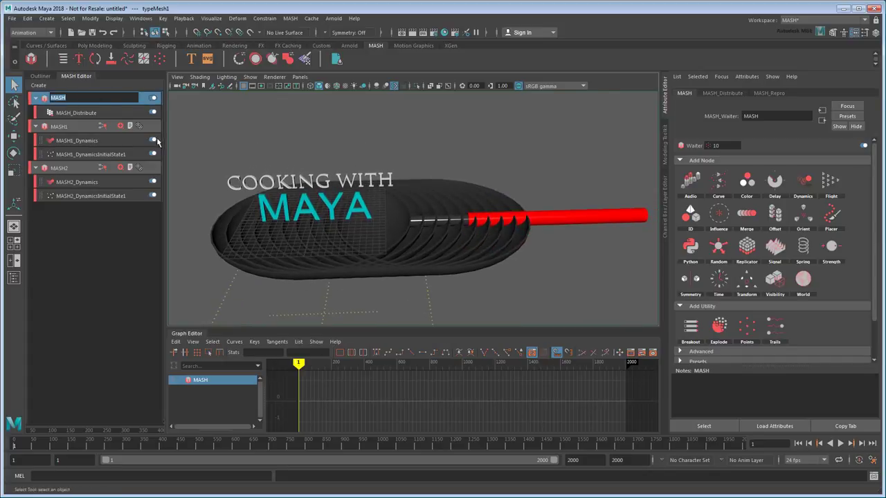
text(MASH_Pan)
key(Return)
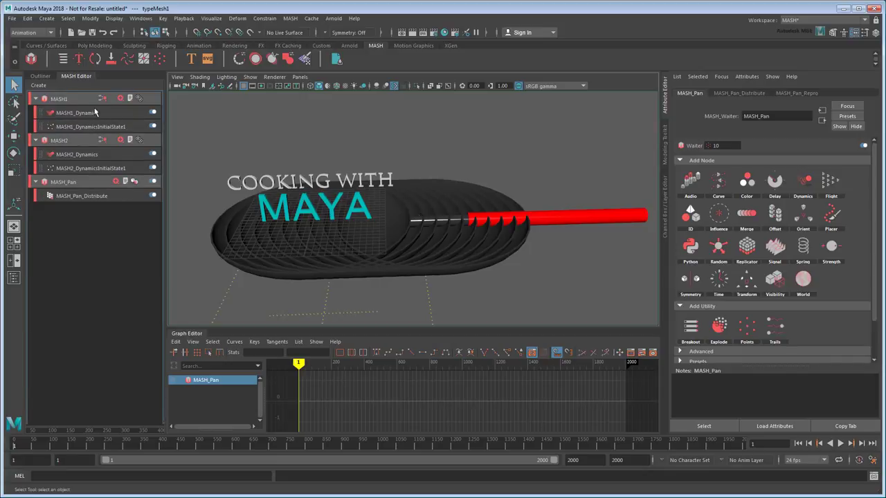
double_click(69, 99)
text(MASH_COOKING)
key(Return)
double_click(71, 98)
text(MASH_MAYA)
key(Return)
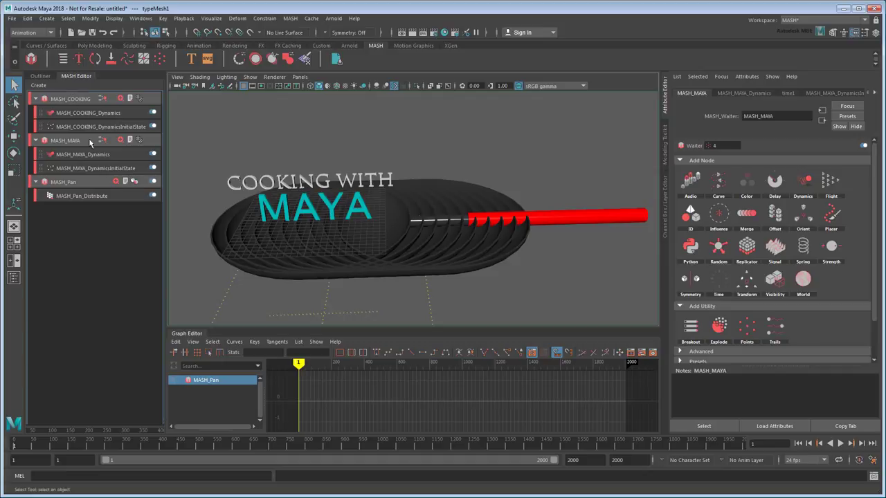
- Set the MASH_Pan distribution to 1 point and add a Dynamics node to that network
click(112, 196)
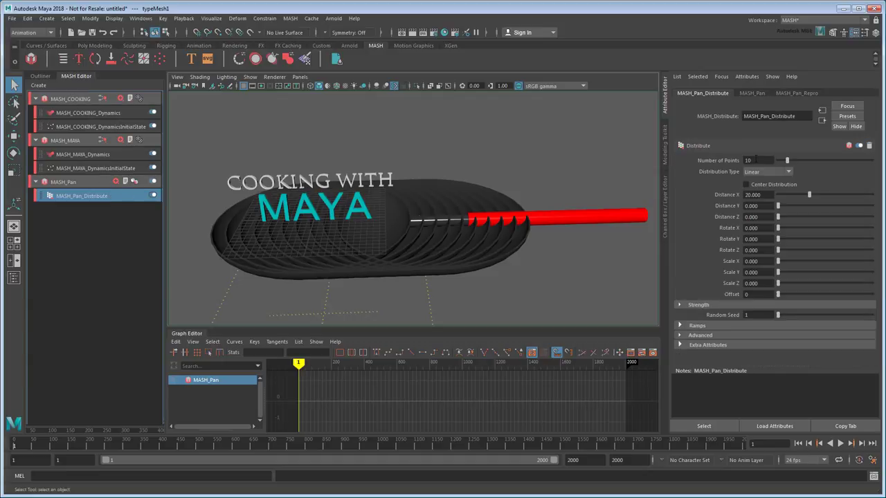
click(751, 160)
key(Return)
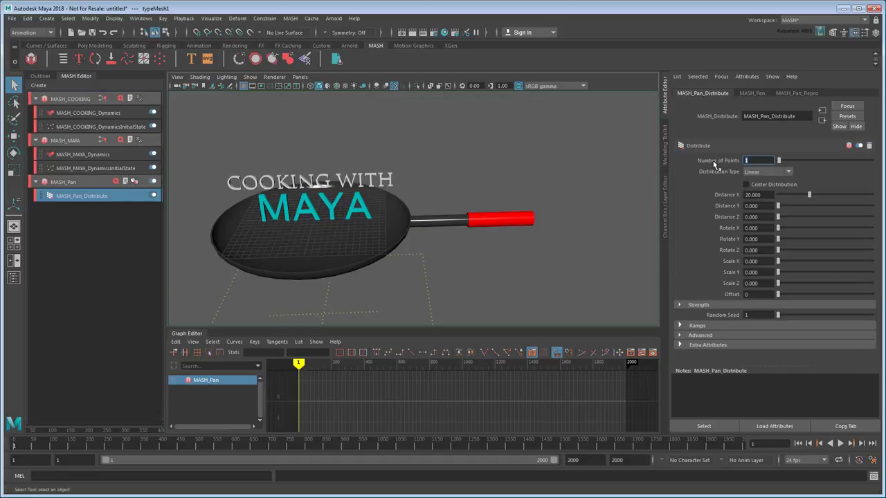
click(114, 182)
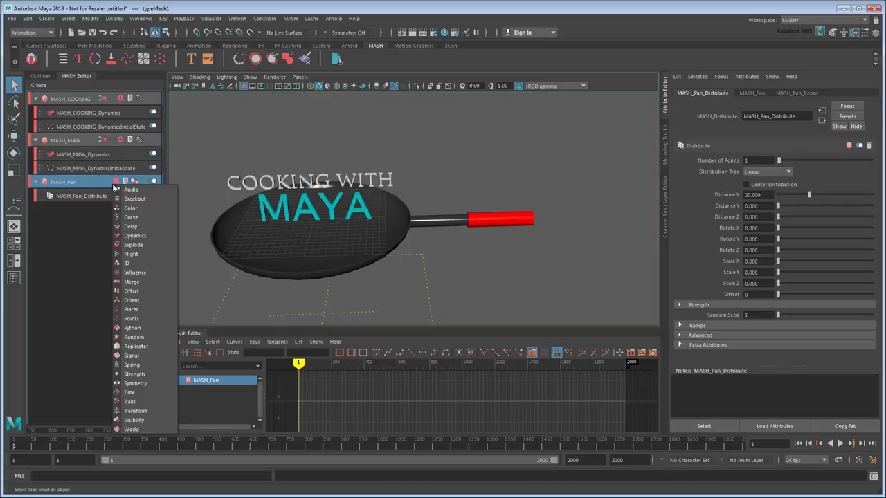
click(135, 235)
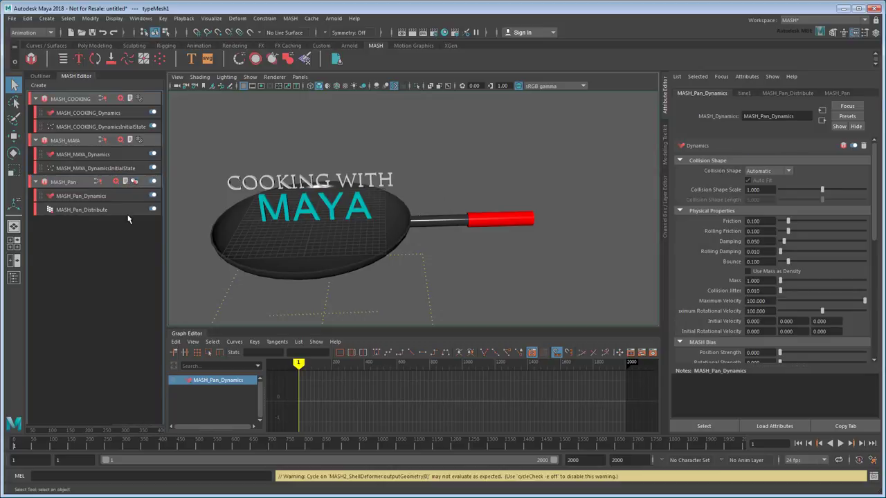
- Play the simulation to check how the pan and letters behave, and return to the first frame
alt+drag(468, 280, 458, 236)
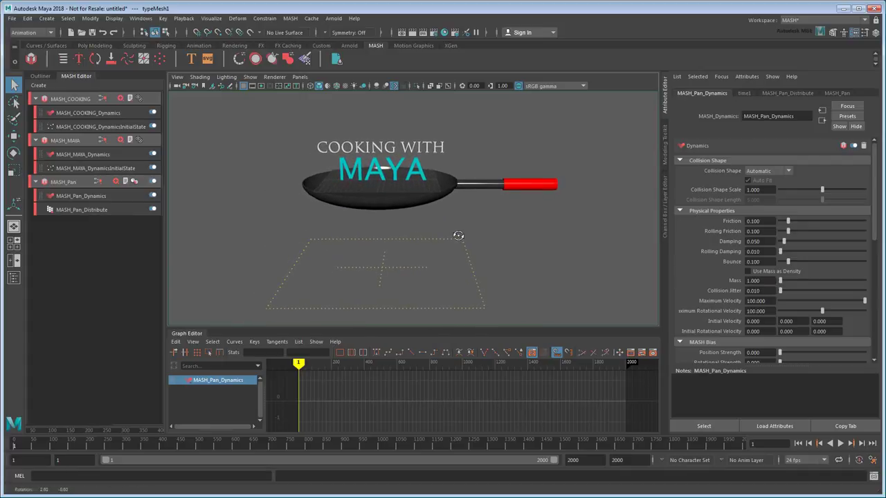
click(840, 444)
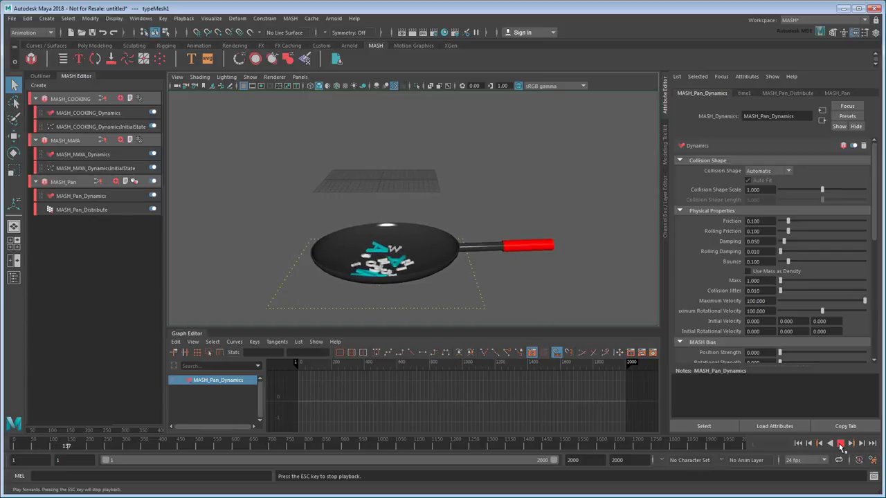
click(839, 445)
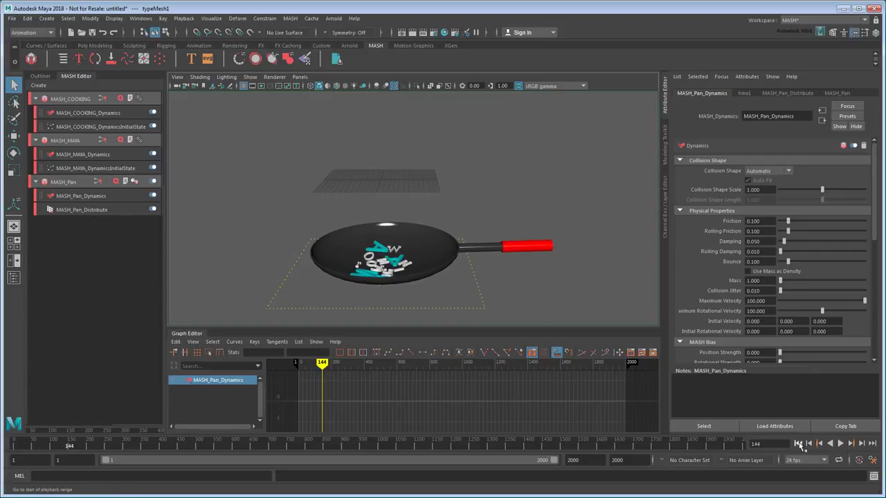
click(798, 444)
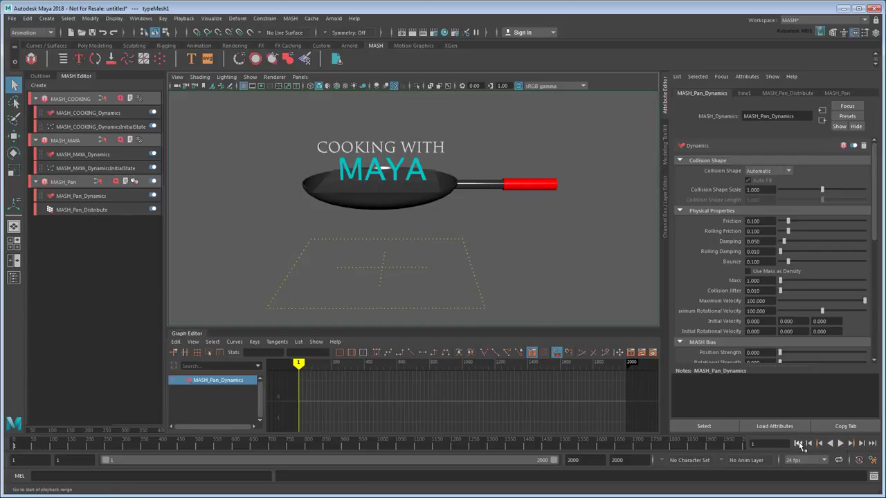
- Set the pan dynamics' MASH Bias position and rotational strength to 100 and its mass to 10
drag(873, 225, 882, 279)
drag(780, 225, 879, 233)
drag(782, 235, 874, 238)
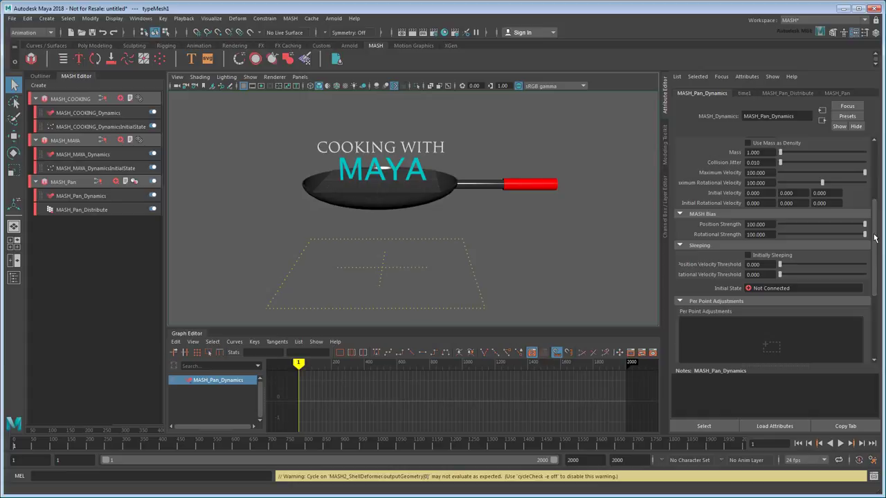
double_click(756, 152)
text(10)
key(Return)
- Play the simulation again to see how the letters land in the pan, and stop it
scroll(470, 207, up, 4)
scroll(477, 241, down, 2)
click(840, 443)
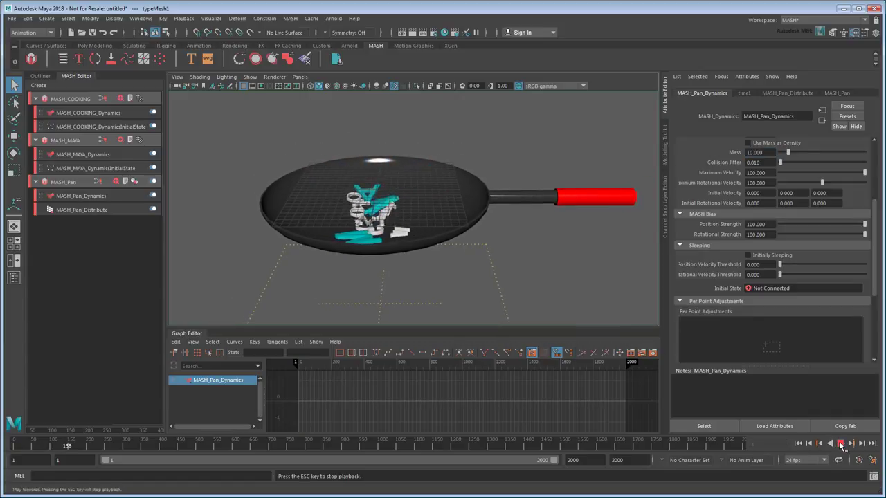
click(840, 444)
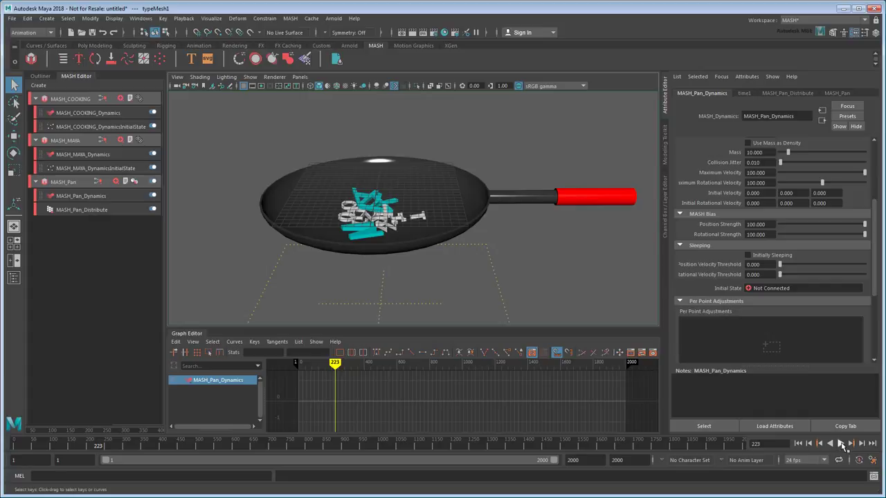
- Add a Transform node to the MASH_Pan network and set its X position to 5
click(116, 182)
click(161, 409)
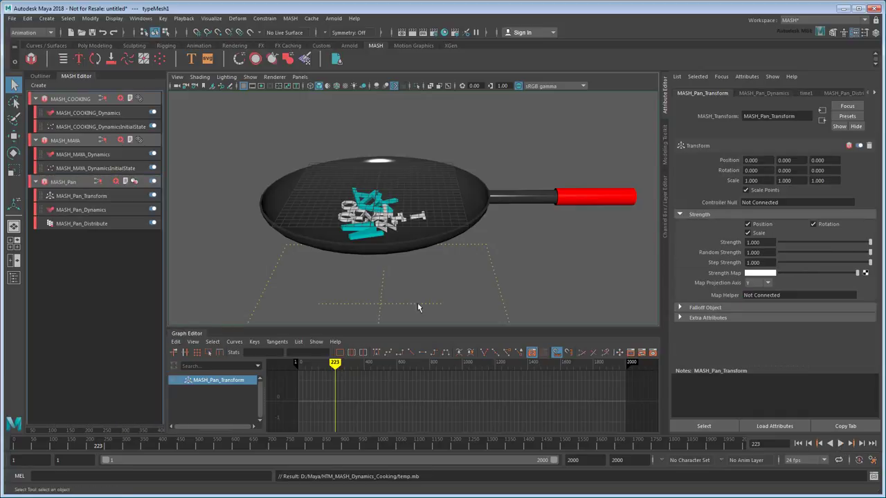
double_click(756, 160)
text(5)
key(Return)
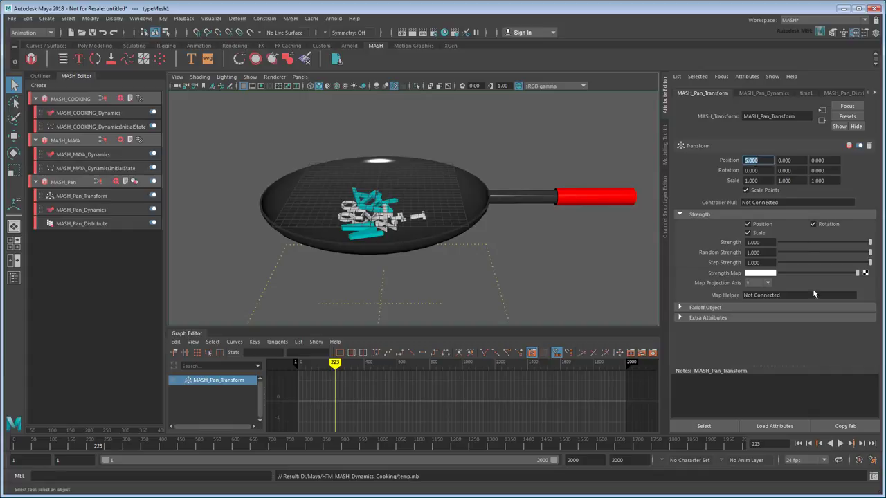
- Return to the first frame and set the pan Transform node's X position to 10
click(799, 444)
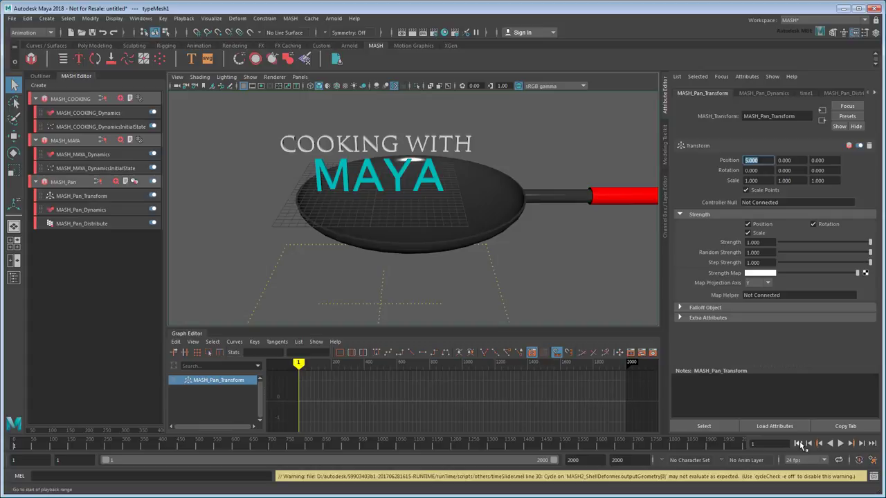
text(10)
key(Return)
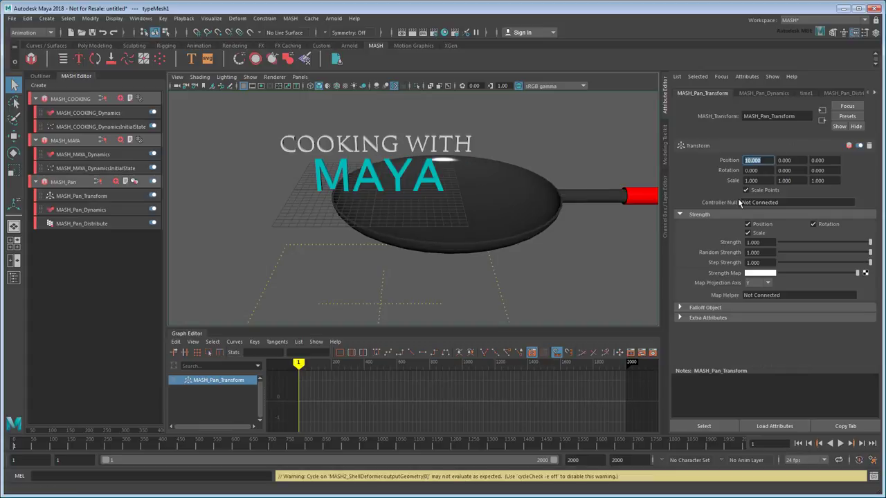
- Try the pan's Transform node at X position -10 and Y position 5, and reset both to 0
text(-10)
key(Return)
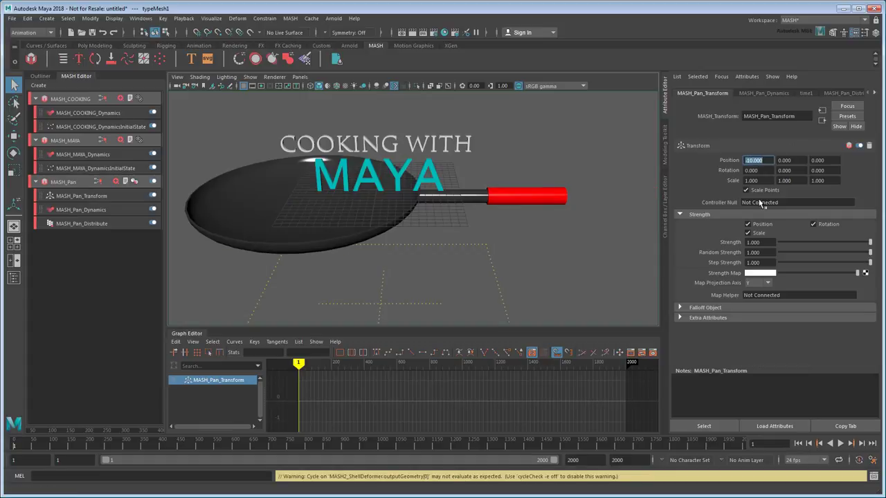
key(Tab)
text(5)
key(Return)
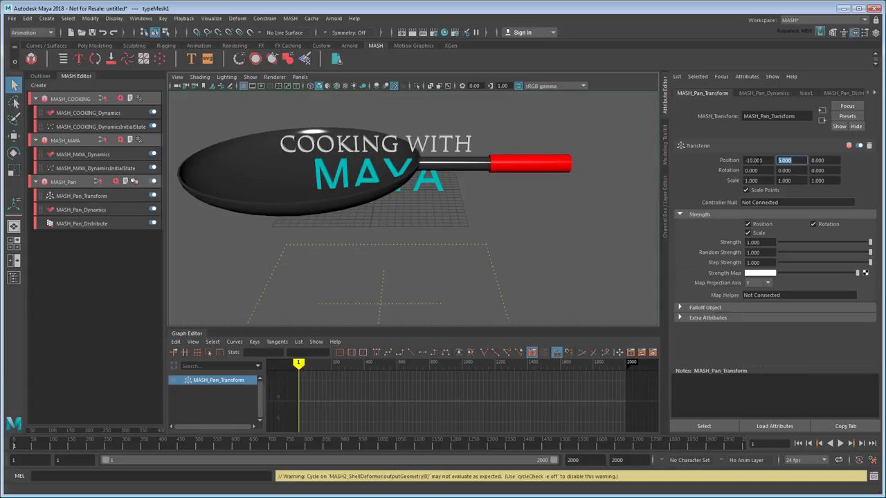
drag(765, 161, 704, 164)
text(0)
key(Tab)
text(0)
key(Return)
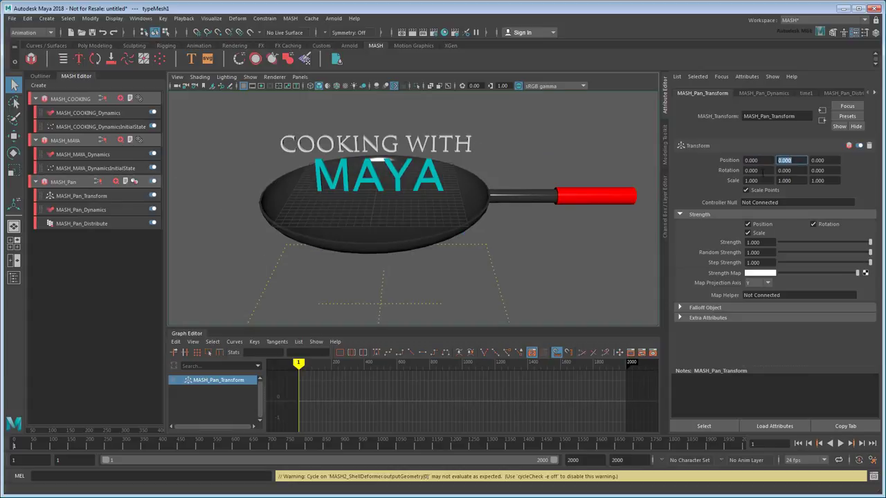
- Test a Z rotation of 45 on the pan's Transform node and reset it to 0
click(817, 170)
text(45)
key(Return)
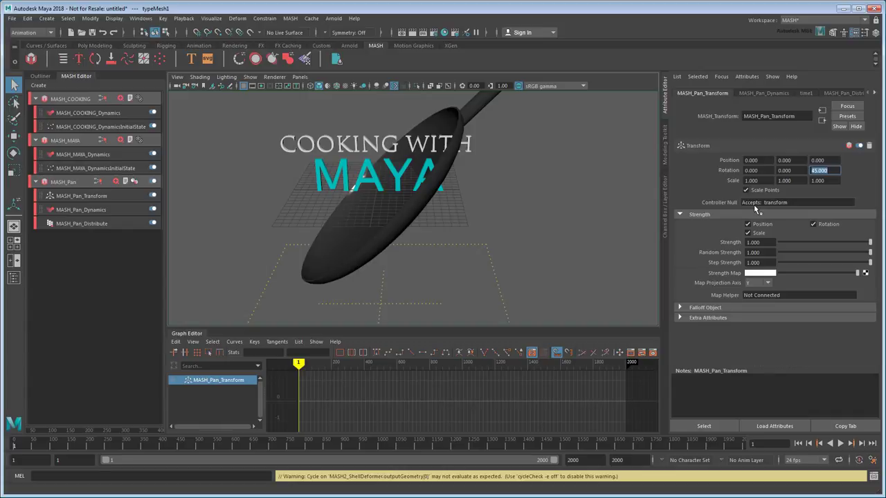
text(0)
key(Return)
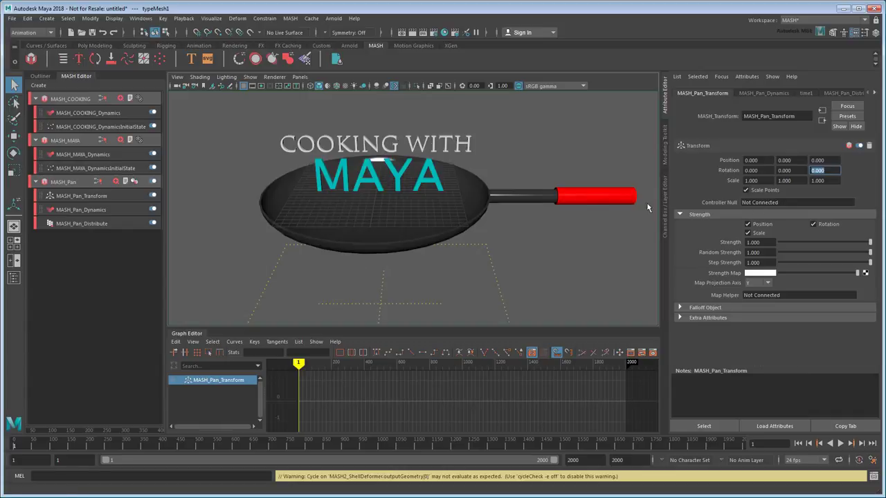
- Set the pan Transform node's X position to -30 and its Y position to -2
alt+drag(619, 207, 524, 238)
alt+middle_drag(523, 238, 498, 244)
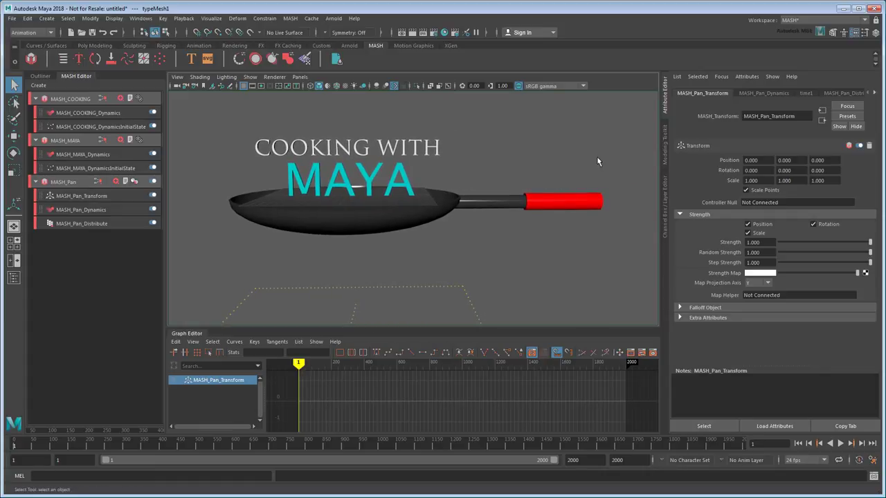
click(764, 160)
text(-30)
key(Return)
alt+middle_drag(347, 242, 413, 239)
scroll(413, 245, down, 3)
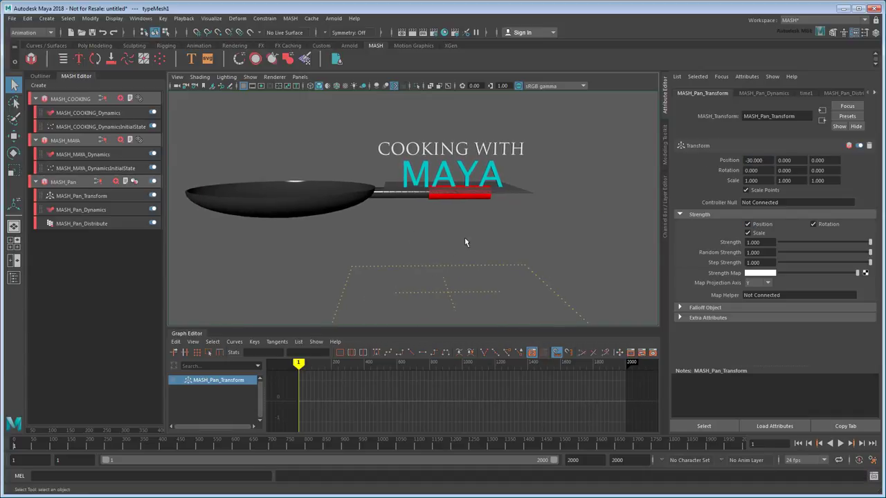
click(800, 159)
text(-2)
key(Return)
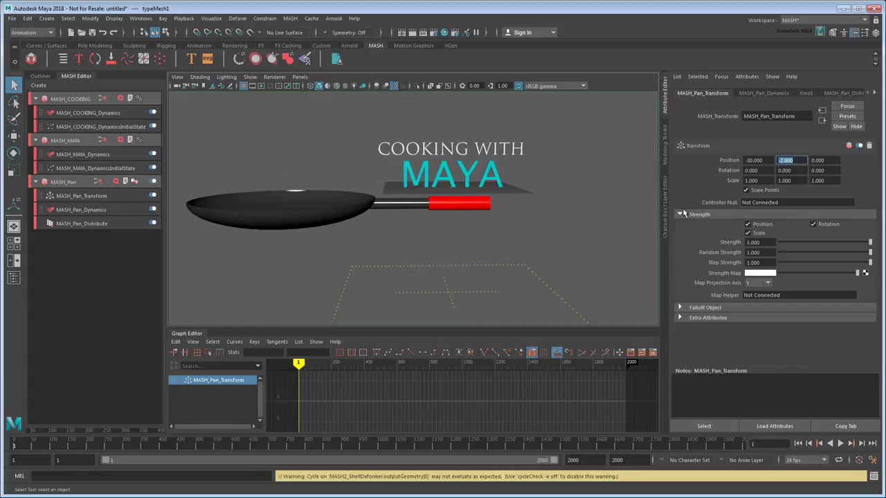
alt+drag(455, 250, 456, 256)
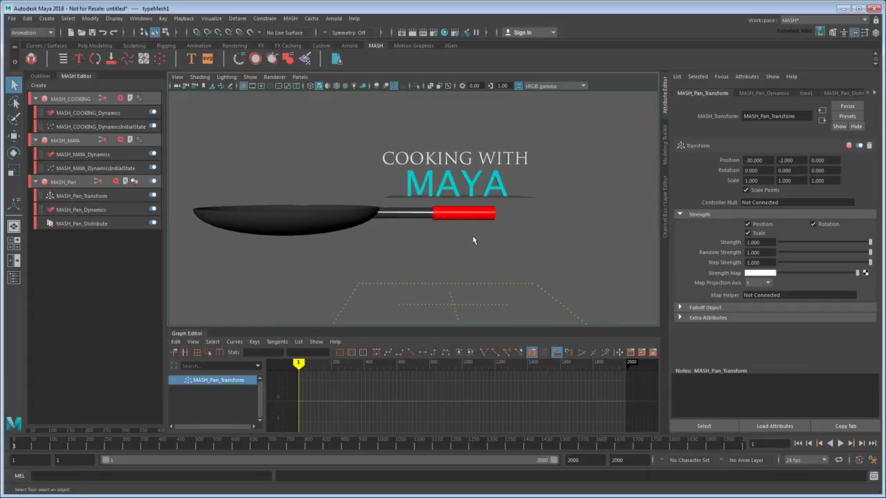
- Add a second Transform node to the MASH_Pan network, testing its Z rotation at 45 and resetting it to 0
click(116, 183)
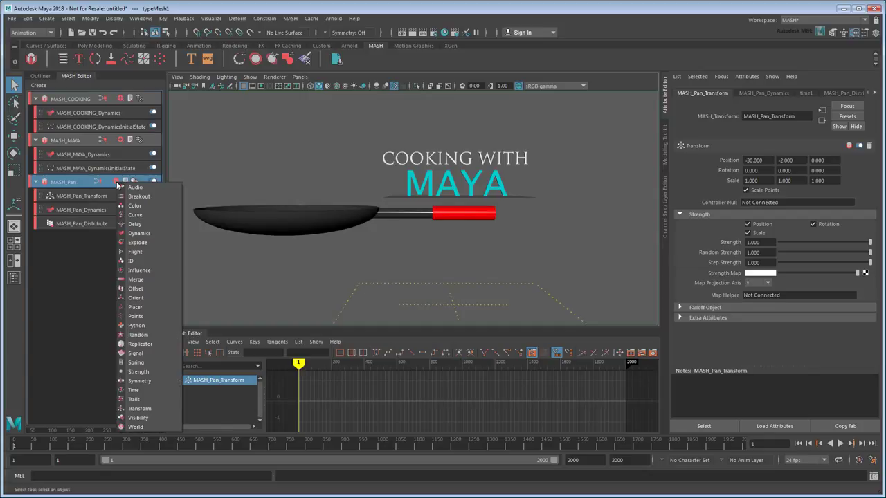
click(139, 408)
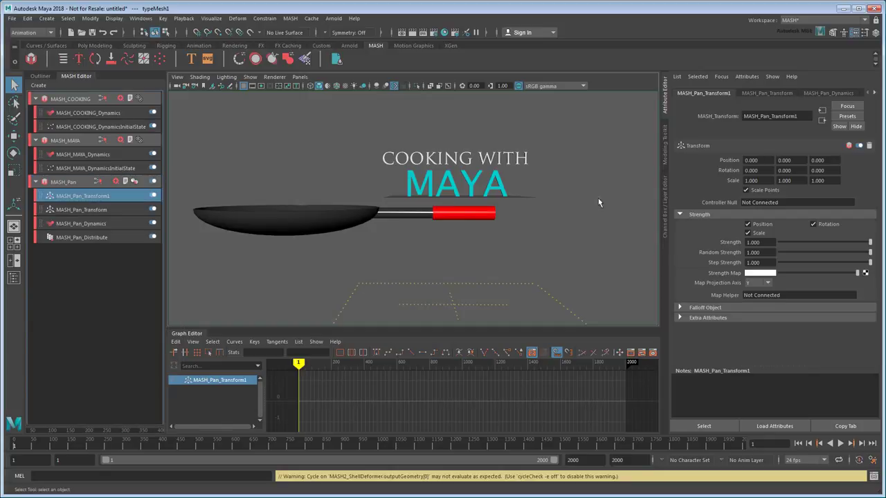
click(816, 171)
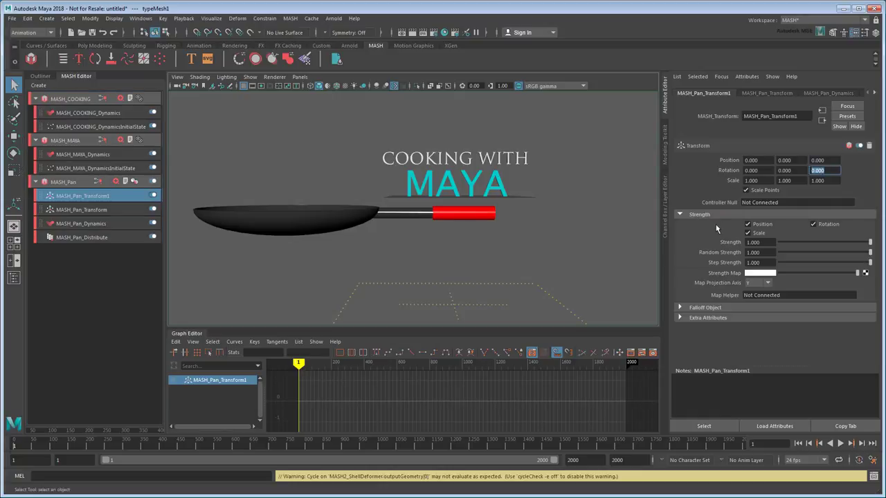
text(45)
key(Return)
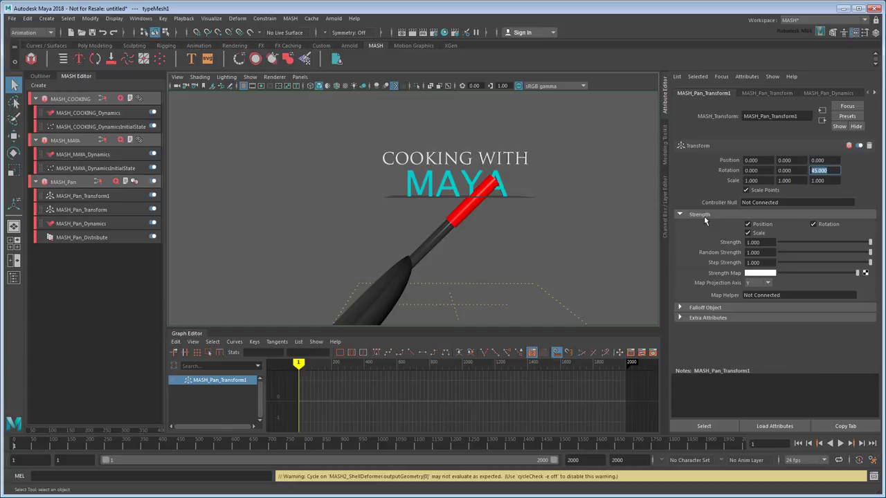
text(0)
key(Return)
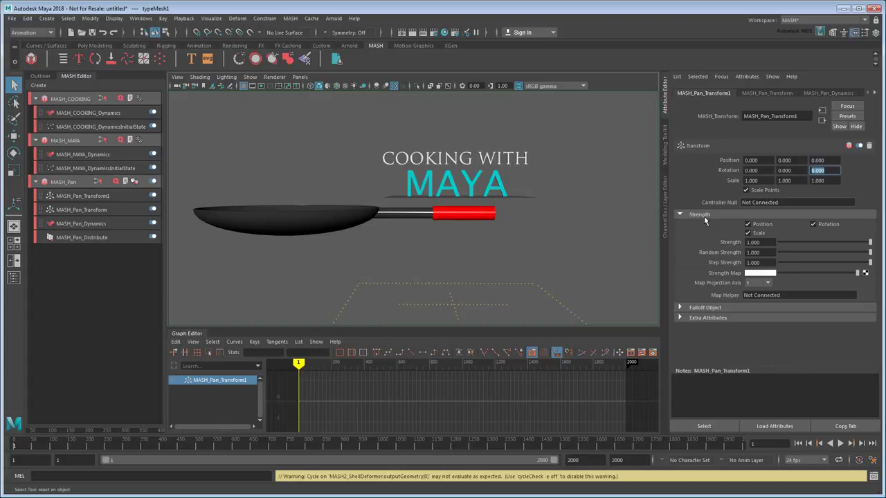
- Create a controller null for the second pan Transform node and test rotating its locator
right_click(757, 204)
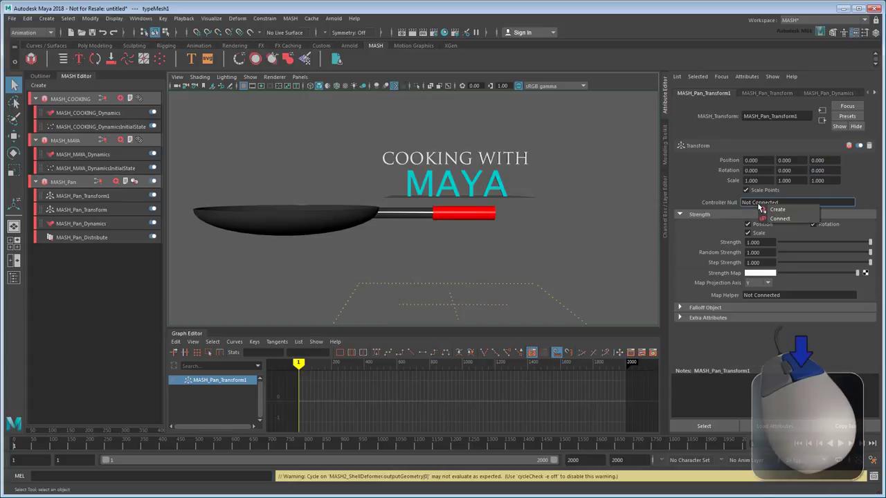
click(776, 209)
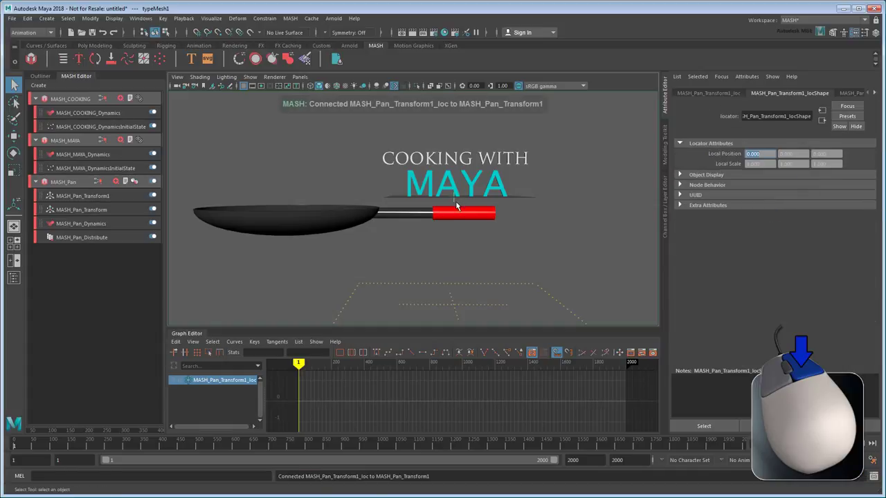
key(e)
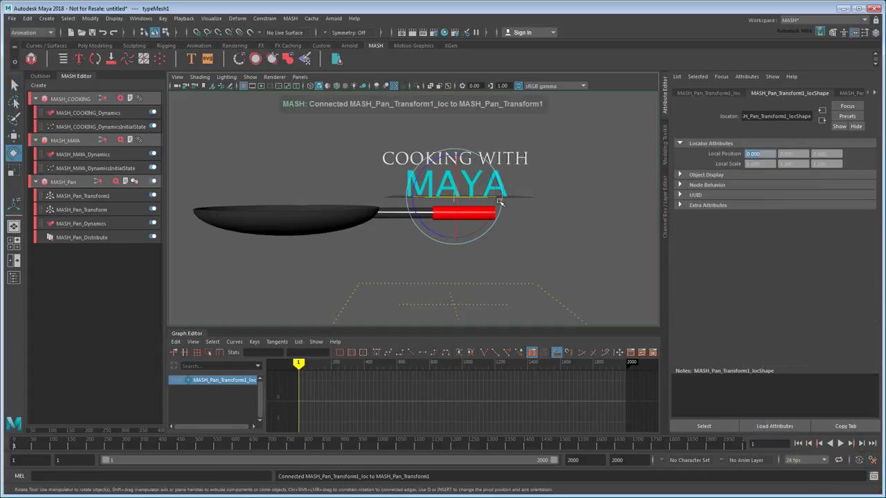
drag(429, 160, 651, 194)
- Move the controller locator along X until the pan sits beneath the title letters
scroll(480, 222, up, 4)
key(w)
alt+middle_drag(576, 174, 549, 175)
drag(626, 198, 643, 198)
drag(597, 154, 598, 140)
alt+middle_drag(519, 155, 451, 172)
scroll(452, 173, up, 3)
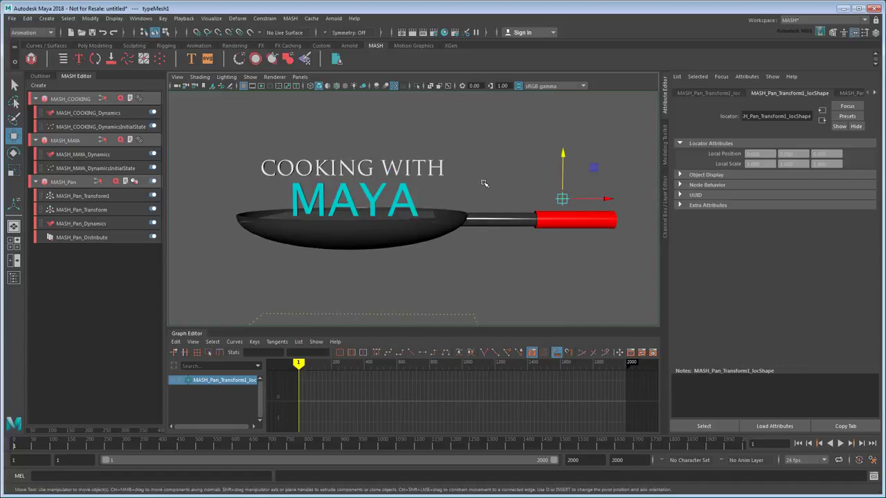
- Try an X position of -25 on MASH_Pan_Transform, test rotating the controller locator, and undo the rotation
click(136, 210)
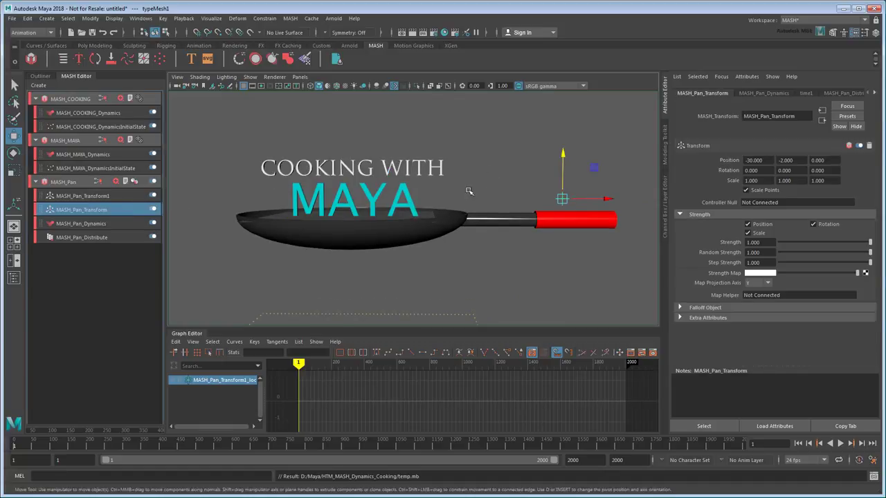
click(765, 160)
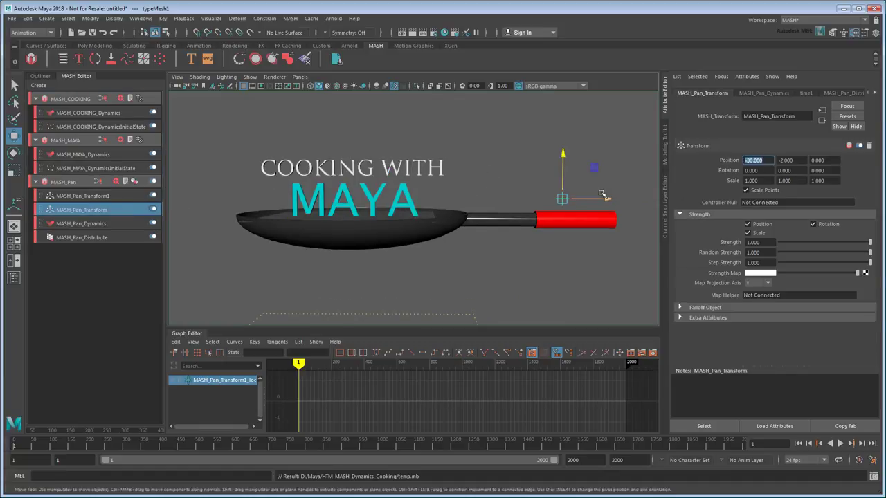
text(-25)
key(Return)
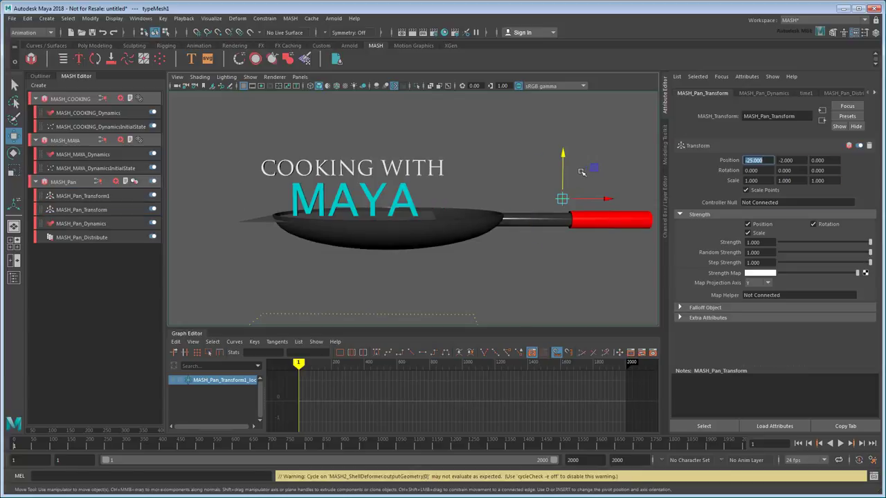
key(e)
mouse_move(539, 164)
mouse_down()
mouse_move(527, 175)
mouse_move(546, 163)
mouse_up()
key(ctrl+z)
- Set MASH_Pan_Transform's X position to -30, retest and undo the locator's rotation, and save the scene
click(104, 210)
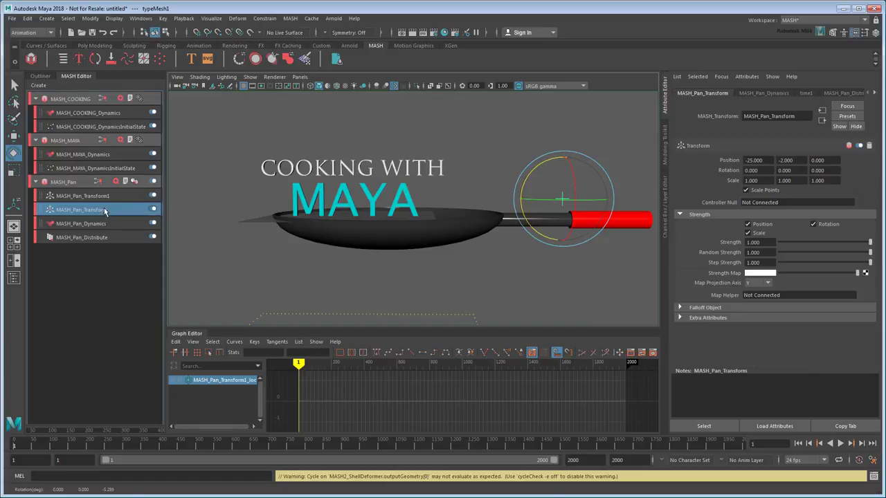
text(-30)
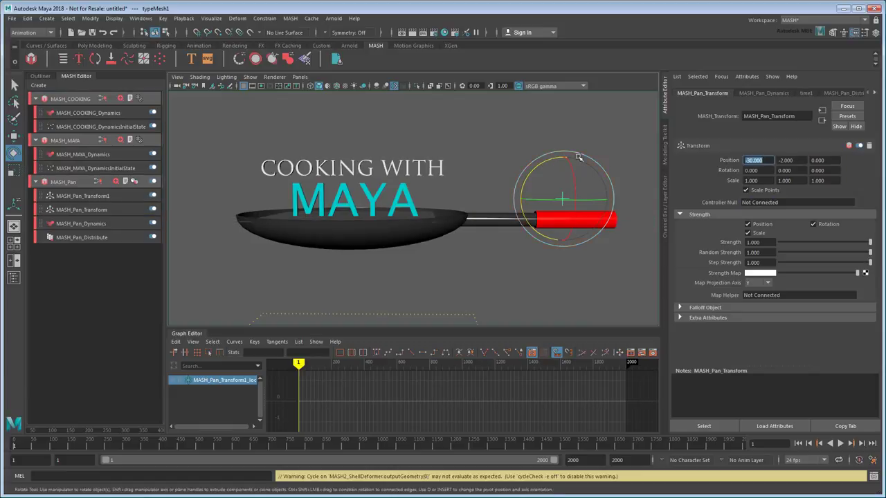
mouse_move(563, 158)
mouse_down()
mouse_move(547, 158)
mouse_move(552, 152)
mouse_up()
key(ctrl+z)
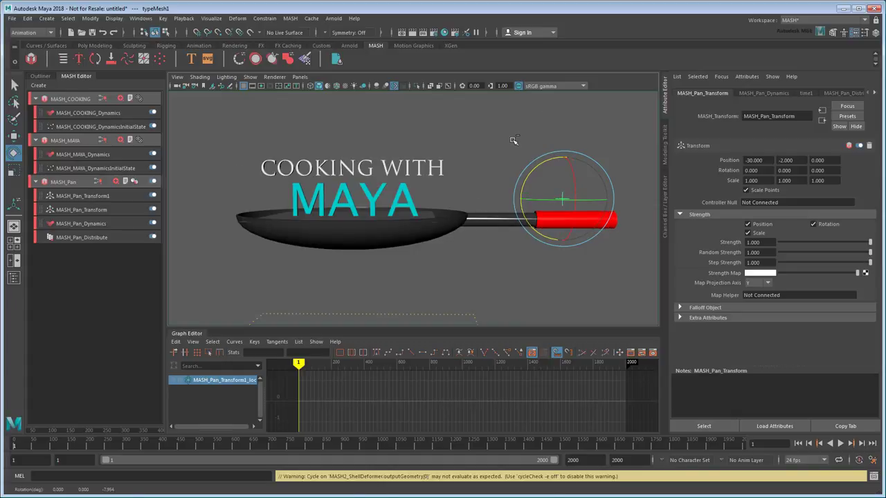
key(ctrl+s)
- Lay the COOKING WITH text flat in the pan by setting its rotation to -90 in X and 90 in Y
click(359, 167)
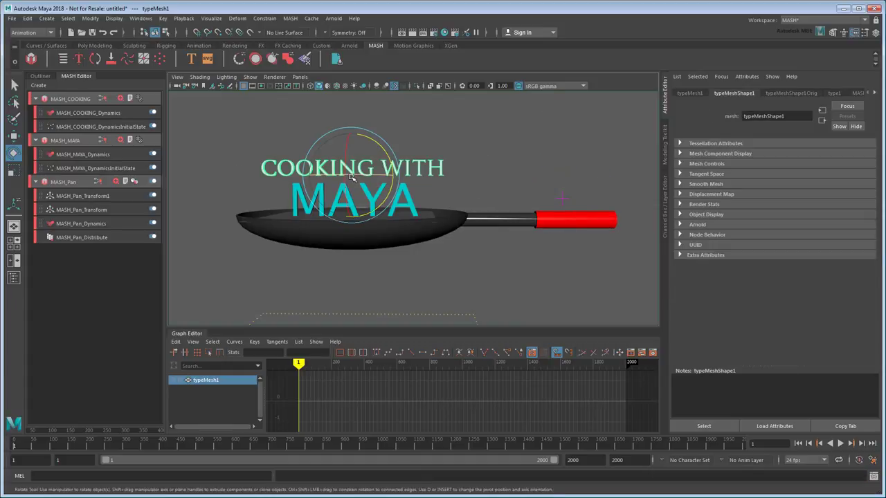
alt+drag(363, 173, 414, 232)
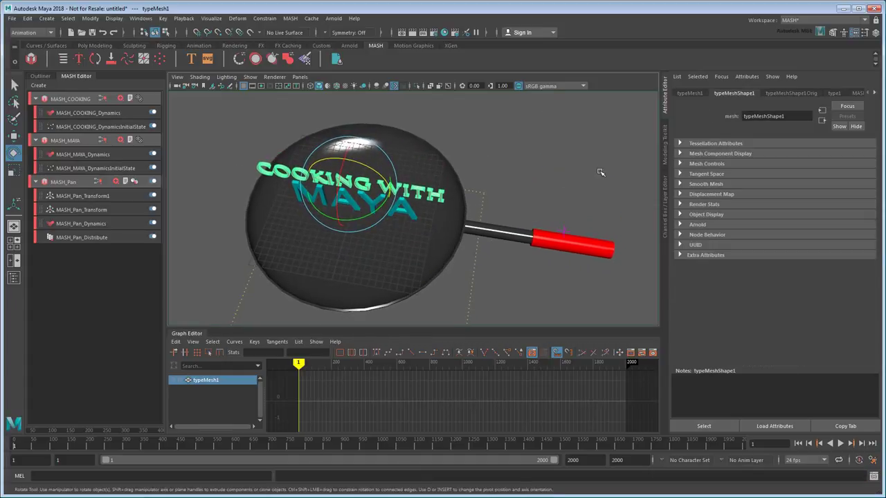
click(689, 93)
click(752, 163)
key(Return)
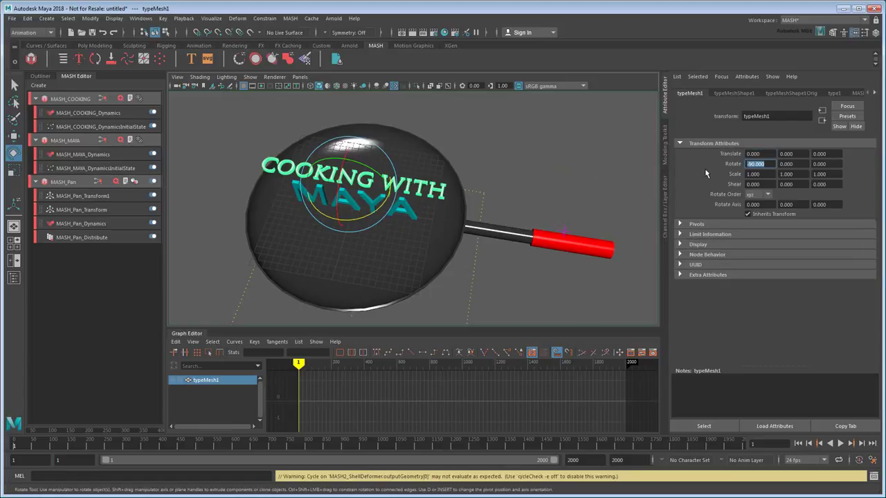
key(Tab)
text(90)
key(Return)
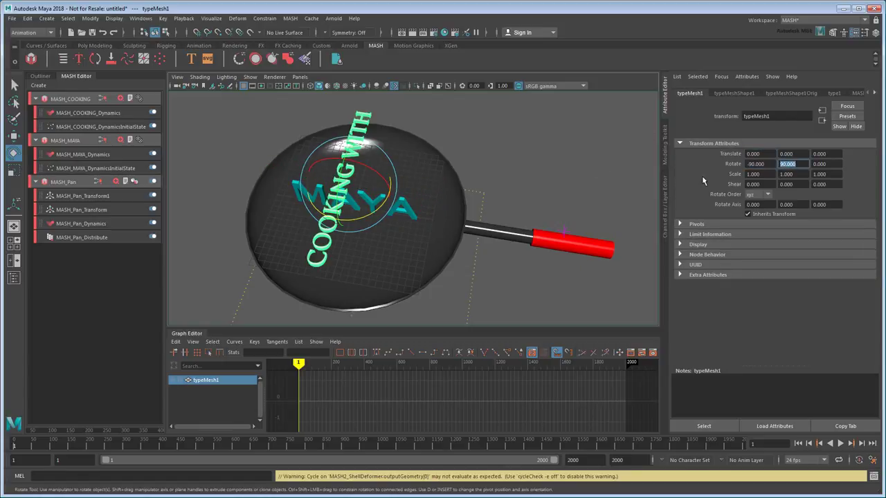
- Rotate the MAYA text -90 in X and 90 in Y to match the COOKING WITH text
click(410, 210)
text(-90)
key(Return)
key(Tab)
text(90)
key(Return)
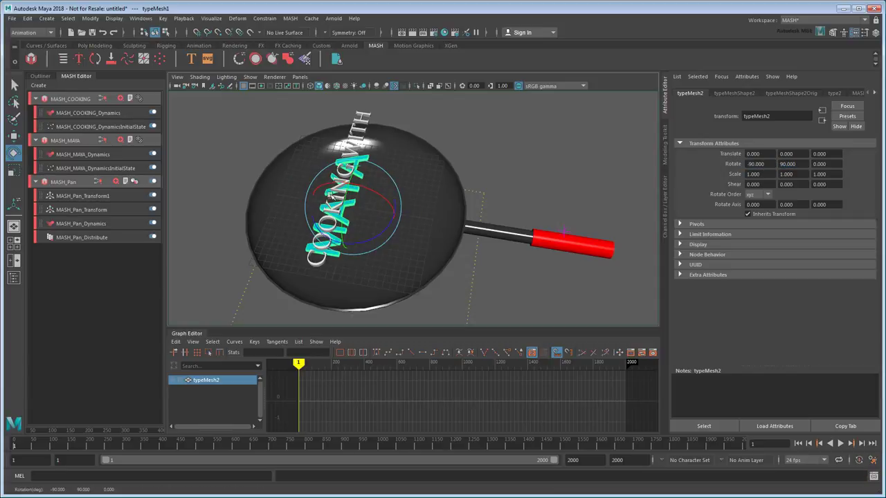
- Move the MAYA and COOKING WITH texts apart so they lie side by side across the pan
click(13, 136)
drag(395, 213, 433, 219)
click(344, 183)
drag(344, 158, 346, 183)
drag(390, 212, 373, 209)
click(385, 212)
drag(435, 220, 521, 224)
scroll(512, 224, up, 2)
alt+middle_drag(480, 227, 445, 220)
- Clear the selection and play the simulation to about frame 160 to check how the flat letters fall
click(526, 214)
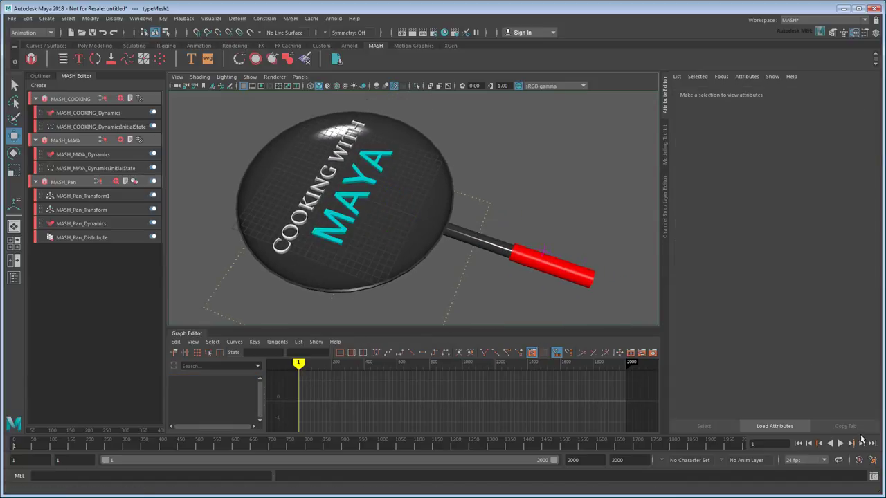
click(839, 444)
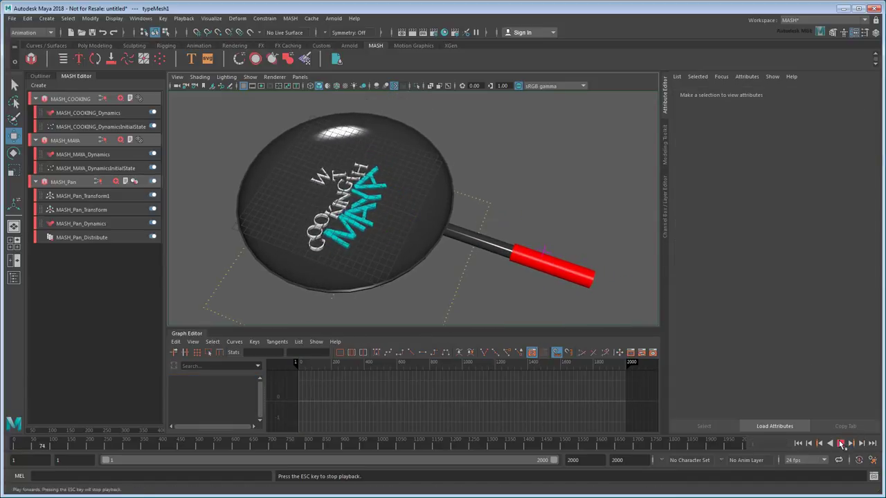
click(840, 444)
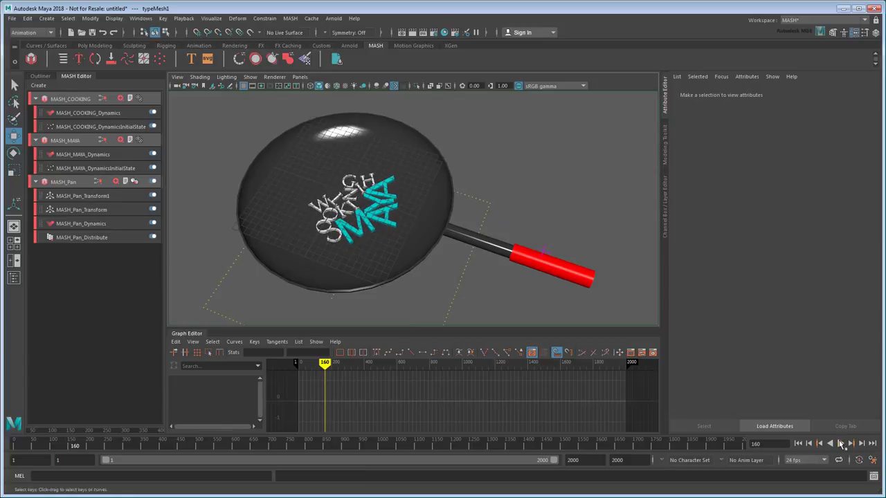
- Hide the viewport grid and select the controller locator near the pan's handle
key(q)
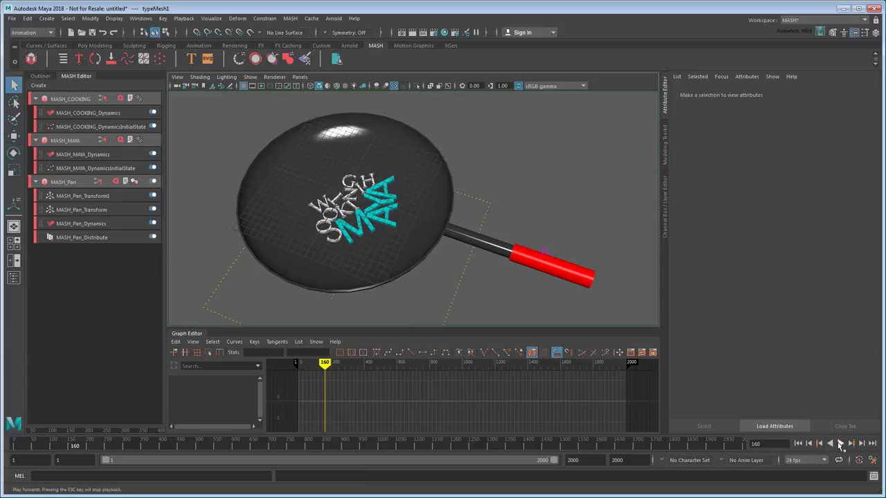
click(244, 88)
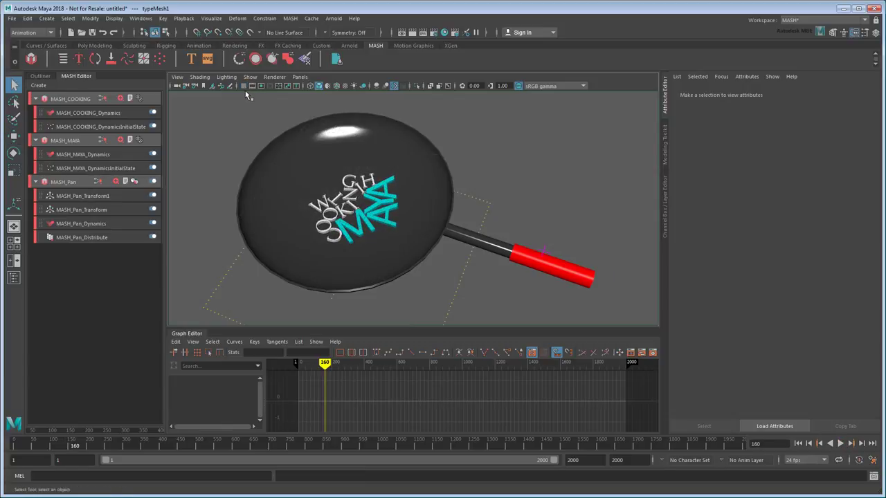
click(543, 254)
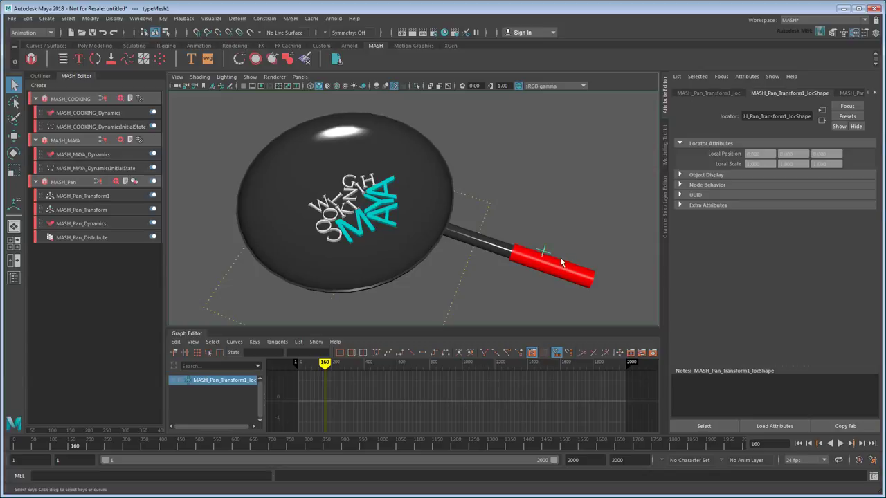
- Disable the pan's Dynamics node, play from the first frame to frame 73 and key the controller locator there
key(w)
middle_drag(585, 311, 581, 283)
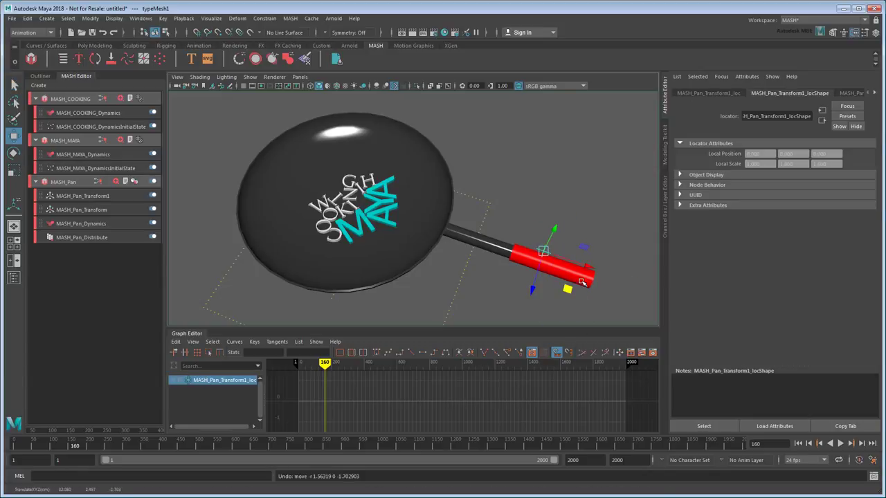
click(153, 226)
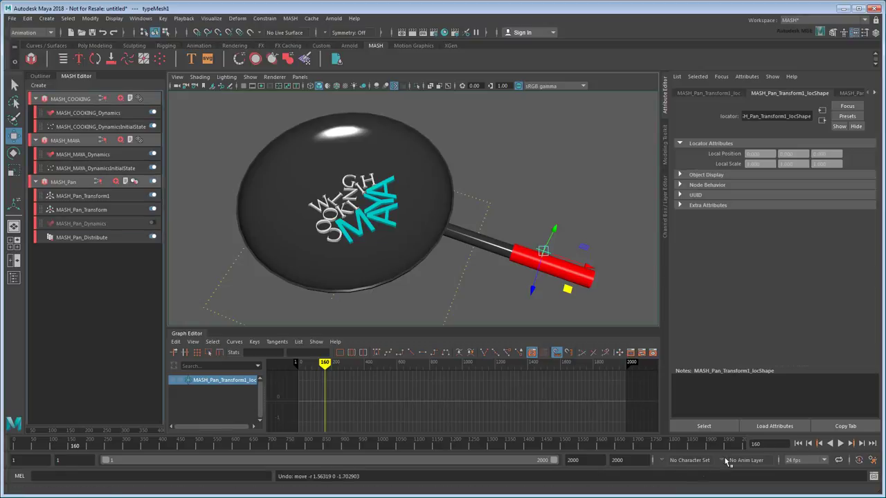
click(798, 444)
click(840, 444)
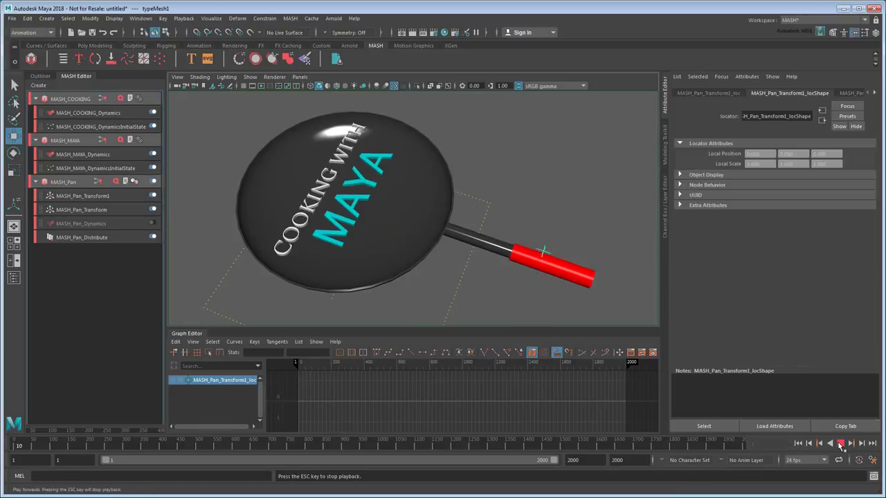
scroll(546, 291, down, 8)
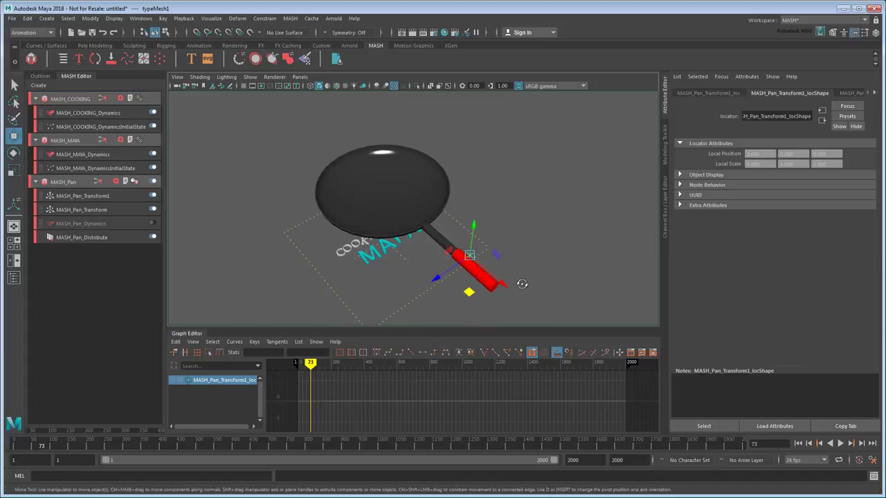
key(s)
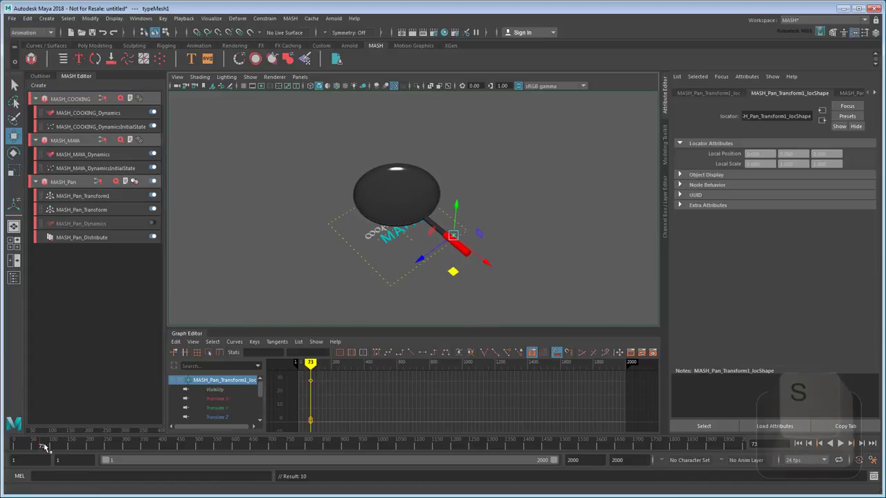
- Slide the controller locator toward the front of the ground plane at around frame 95 and key it
drag(39, 446, 51, 444)
drag(453, 273, 453, 323)
key(s)
drag(49, 446, 60, 446)
key(s)
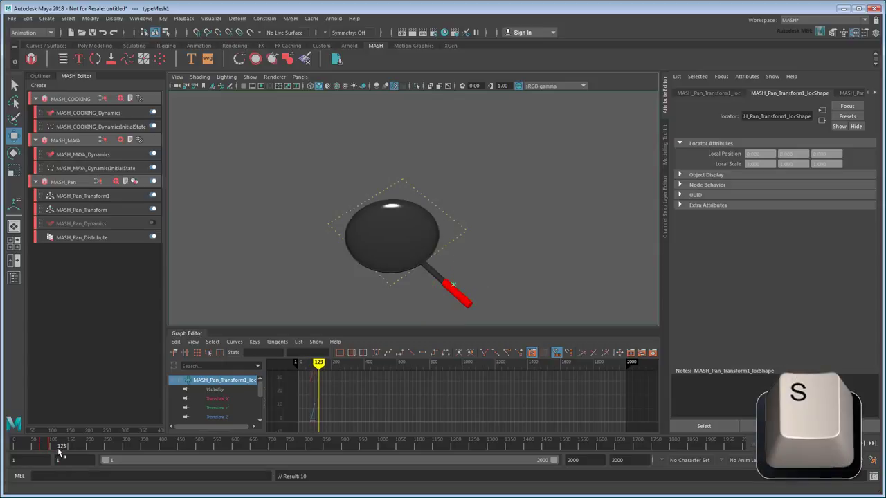
- Key the locator at about X 49.16, Z -8.46 on frame 121 and back near its starting position on frame 141
drag(449, 326, 515, 294)
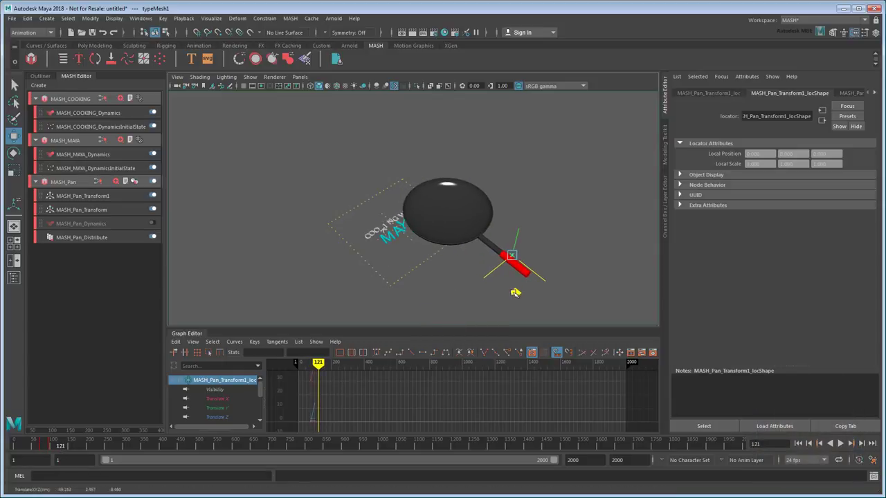
key(s)
drag(61, 448, 67, 448)
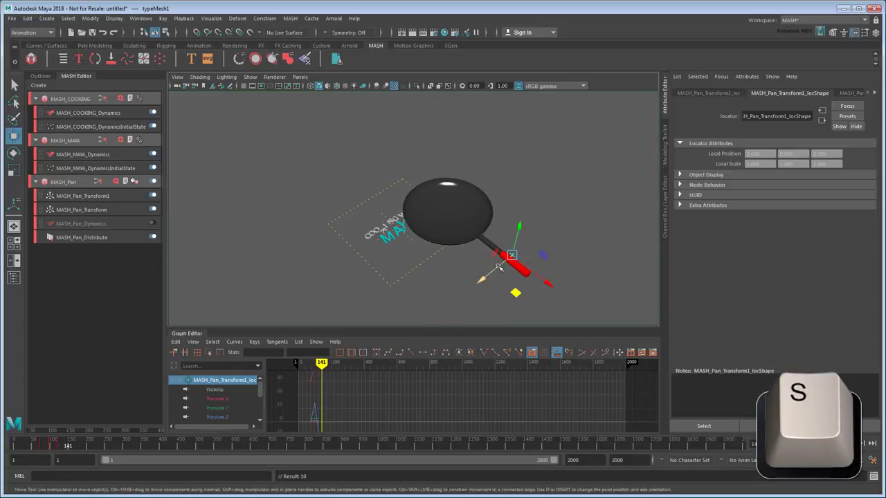
drag(515, 293, 451, 276)
key(s)
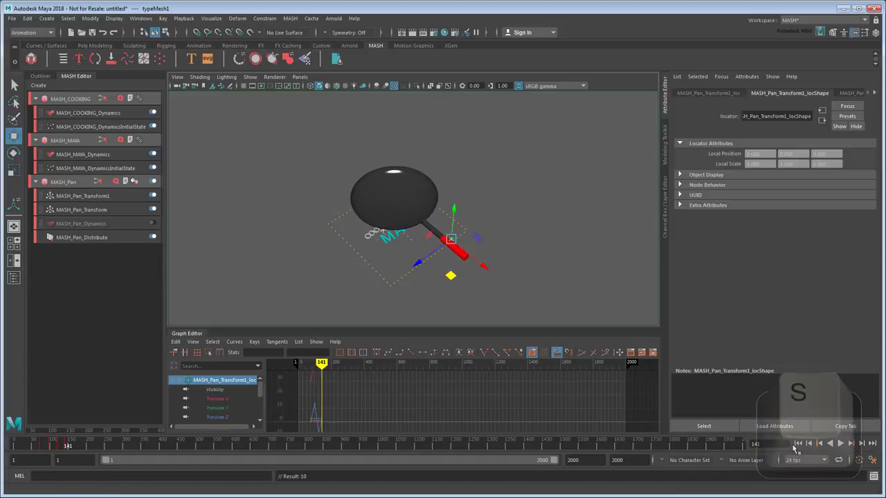
- Re-enable the pan's Dynamics node and play the simulation from the first frame to check how the moving pan carries the letters
click(797, 444)
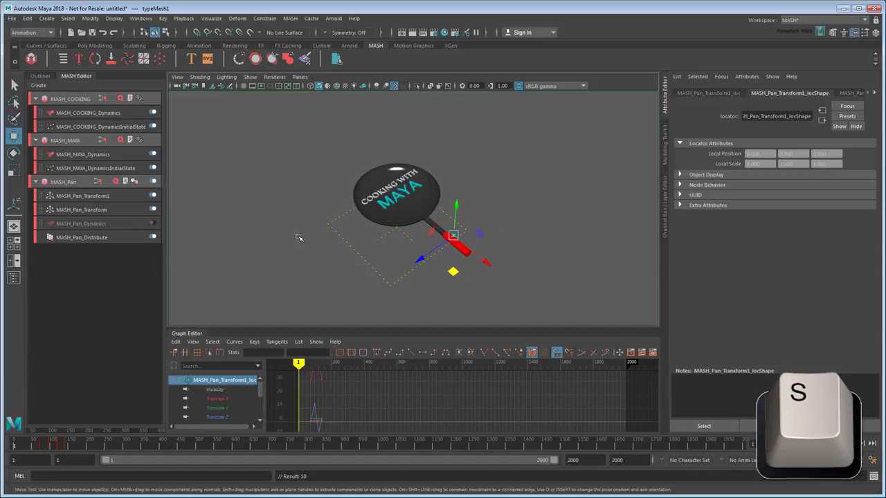
click(153, 223)
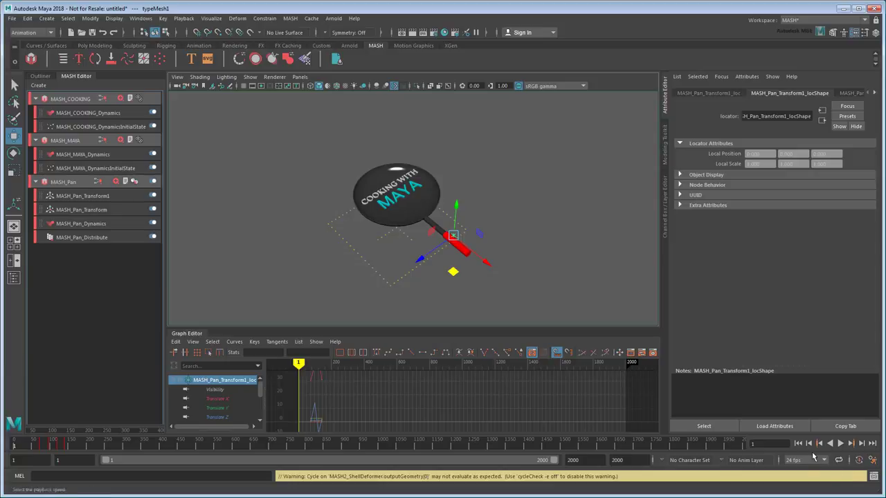
click(840, 443)
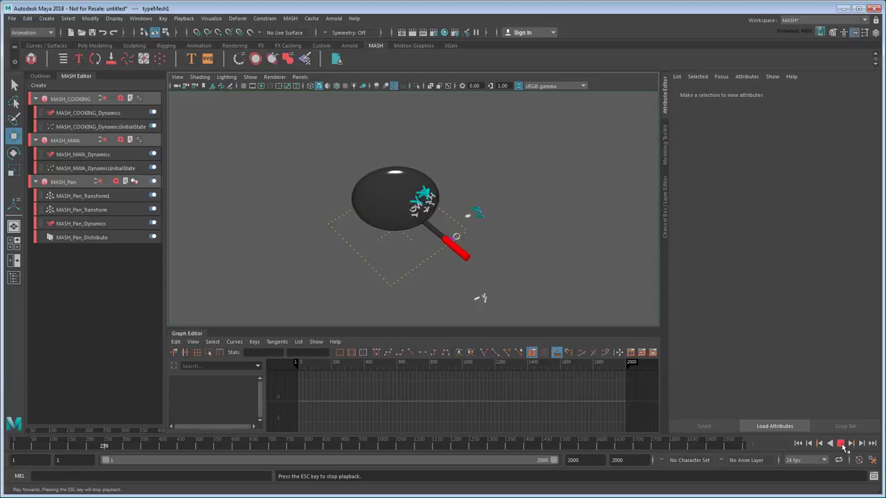
click(840, 444)
click(798, 444)
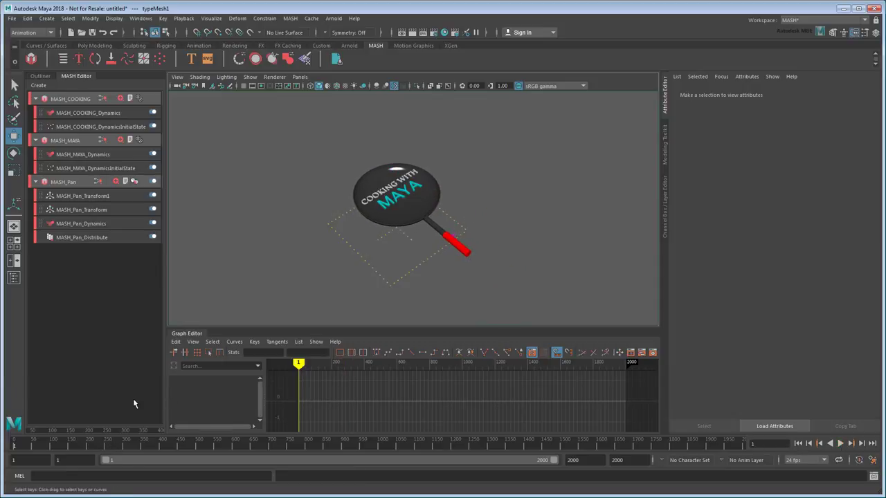
- With the pan's Dynamics node off, lower the locator's frame 120 keys to about 34.98 in Translate X and 10.1 in Translate Z
click(454, 236)
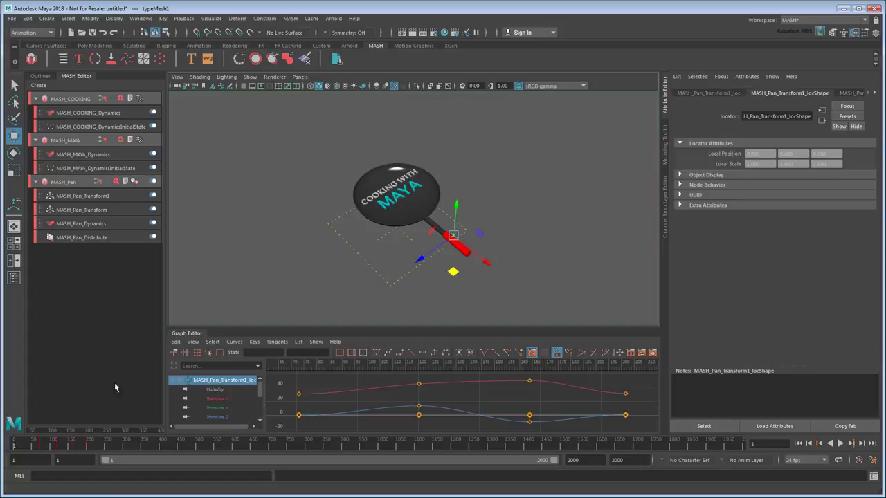
click(153, 223)
click(57, 448)
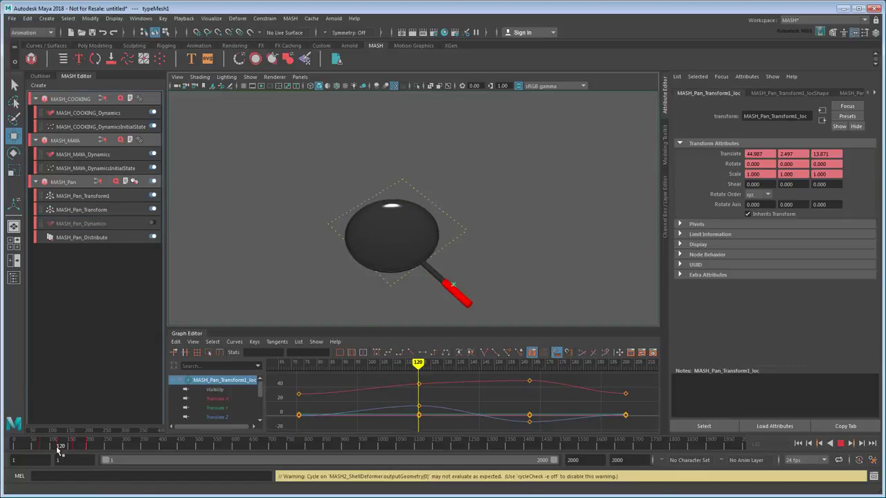
drag(452, 406, 410, 377)
drag(411, 377, 427, 388)
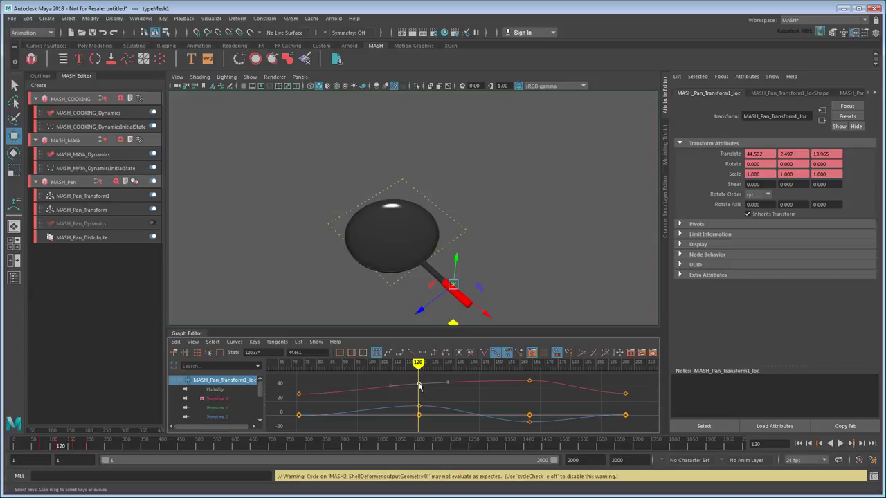
middle_drag(419, 386, 418, 408)
click(419, 412)
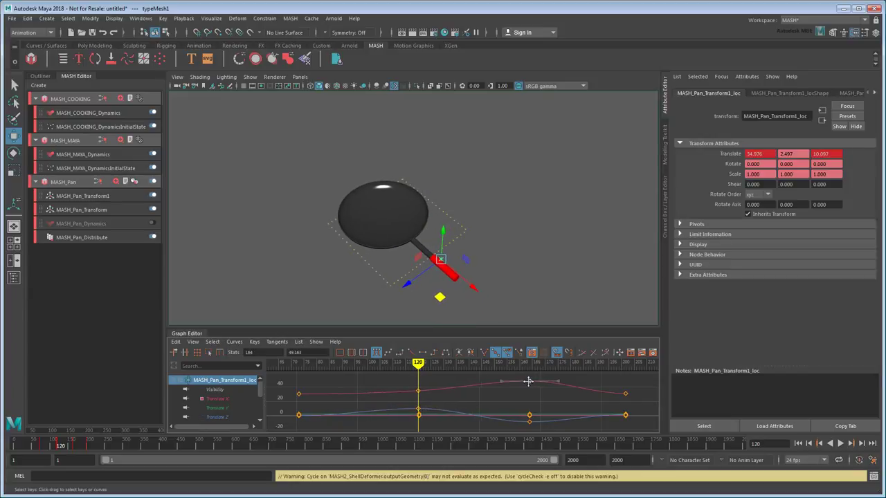
- Adjust the locator's frame 164 keys to about 44 in Translate X and -3.3 in Translate Z
middle_drag(527, 381, 528, 383)
drag(515, 365, 530, 366)
click(530, 420)
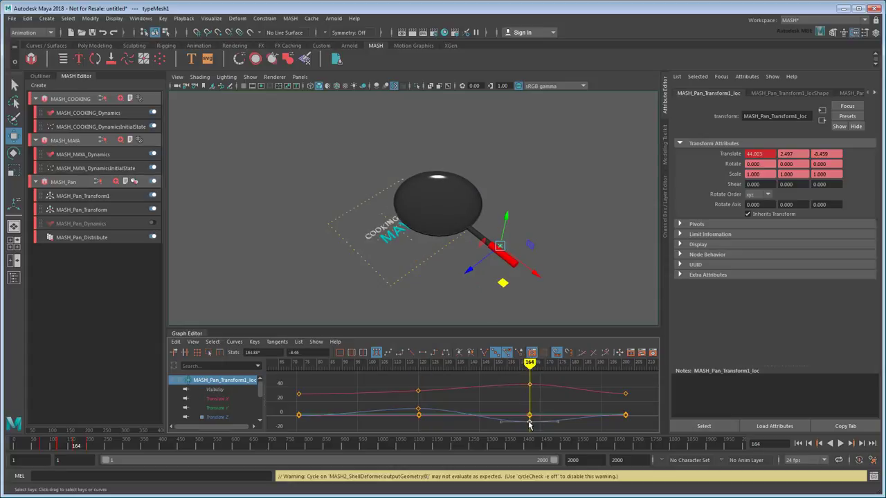
middle_drag(530, 424, 529, 418)
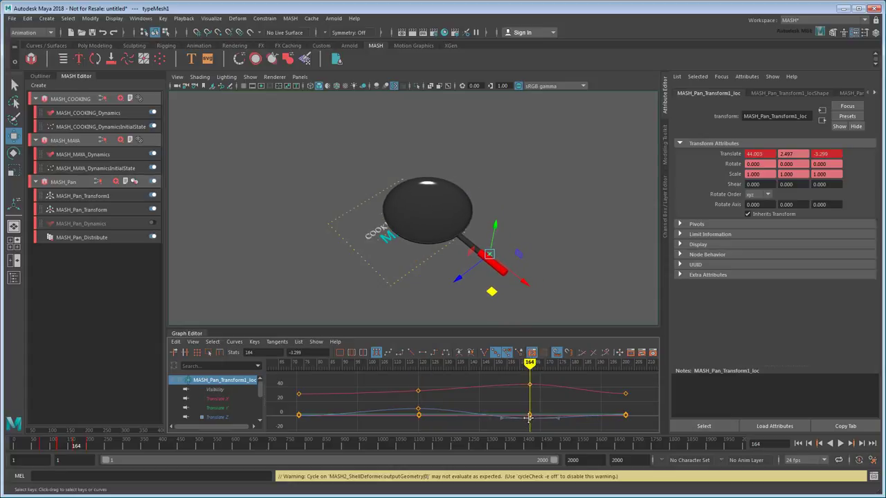
drag(573, 362, 614, 363)
- Turn the pan's Dynamics node back on and play from the first frame to about frame 255 to check the gentler swing
click(798, 443)
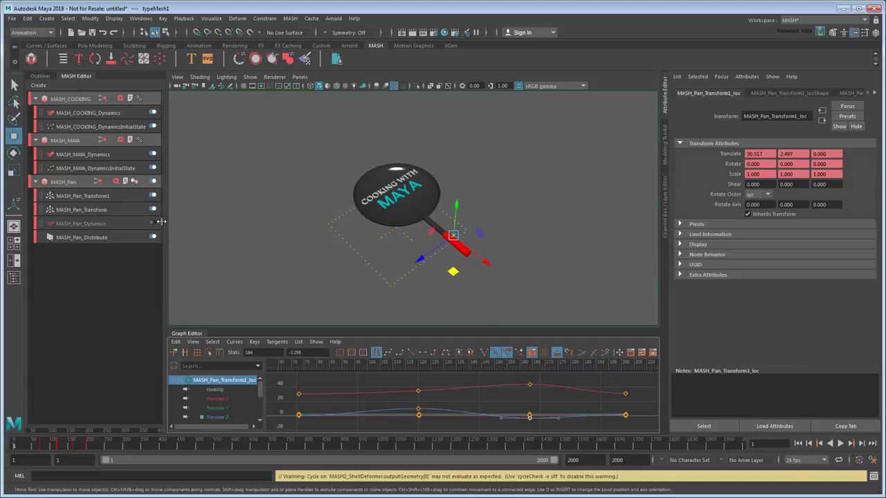
click(153, 223)
click(840, 444)
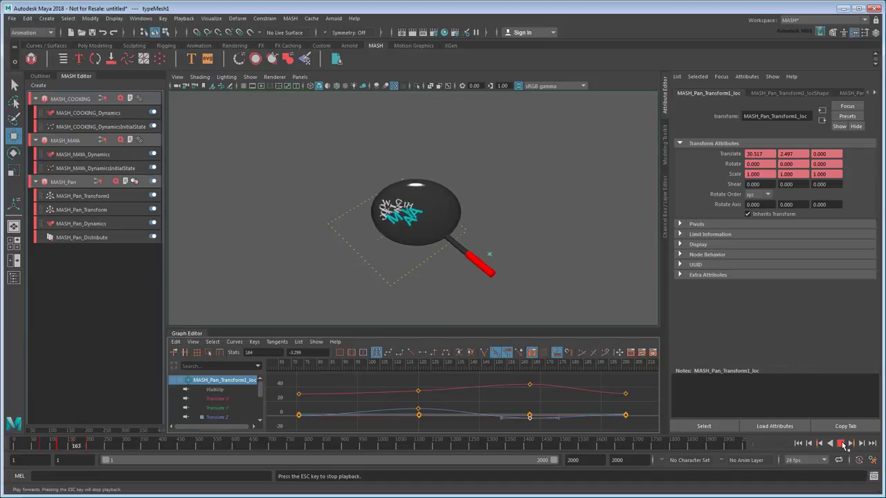
key(Escape)
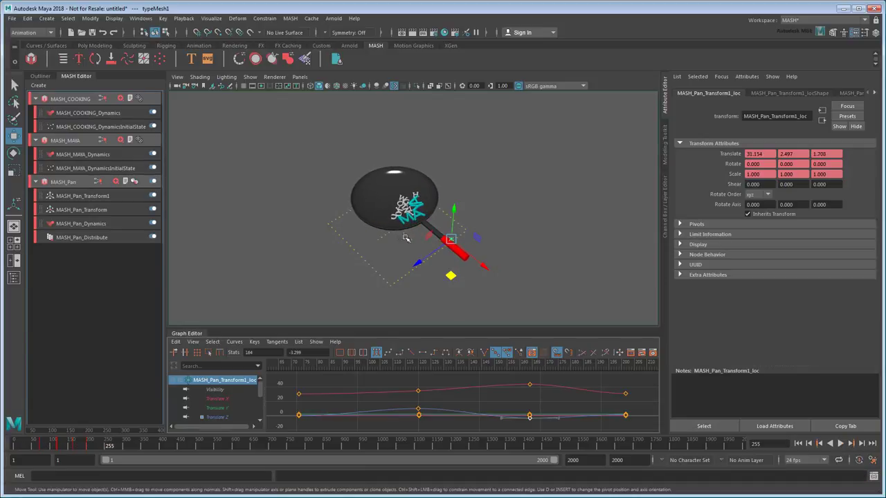
- At frame 239, rotate the locator about 15.8 degrees in Z, shift it to about X 29.9 and key it
alt+drag(401, 240, 537, 208)
key(e)
drag(108, 446, 105, 447)
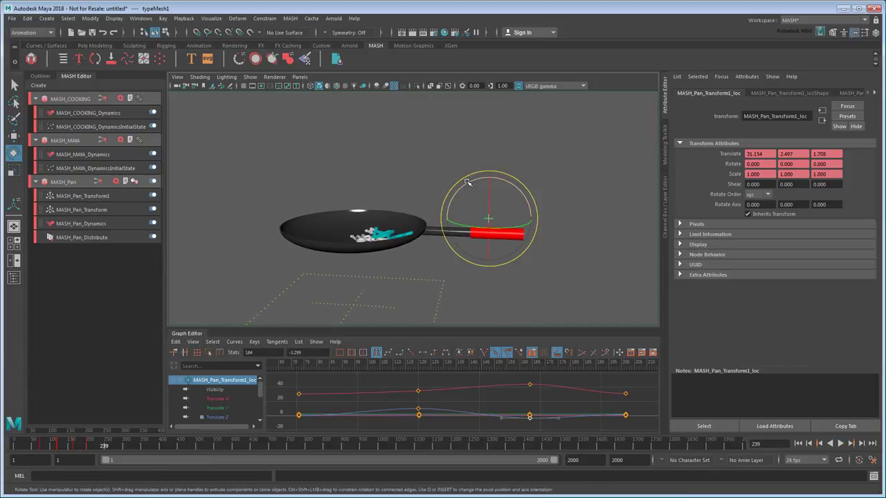
drag(468, 181, 512, 220)
key(w)
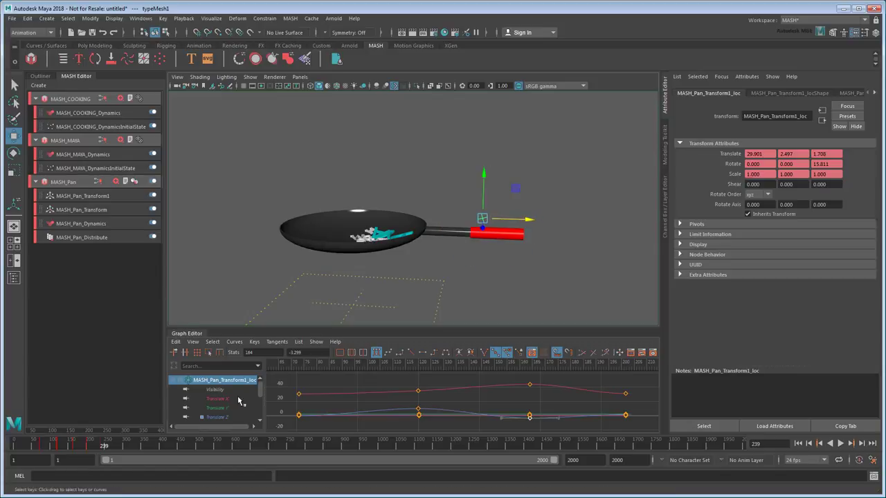
key(s)
- At around frame 290, rotate the locator further, raise it slightly and key the pose
drag(102, 447, 122, 448)
key(e)
mouse_move(512, 195)
mouse_down()
mouse_move(515, 185)
mouse_move(526, 202)
mouse_up()
key(w)
drag(484, 178, 485, 166)
key(s)
- At around frame 350, key the locator at about X 17.8, Y -2, rotated about -7.1, -4 and 7.7 degrees
drag(124, 448, 146, 449)
drag(529, 214, 508, 217)
drag(462, 172, 462, 195)
drag(506, 240, 499, 240)
key(e)
drag(477, 205, 458, 199)
key(s)
- Play the simulation from the first frame to about frame 486 to check the full pan toss
click(798, 444)
click(845, 444)
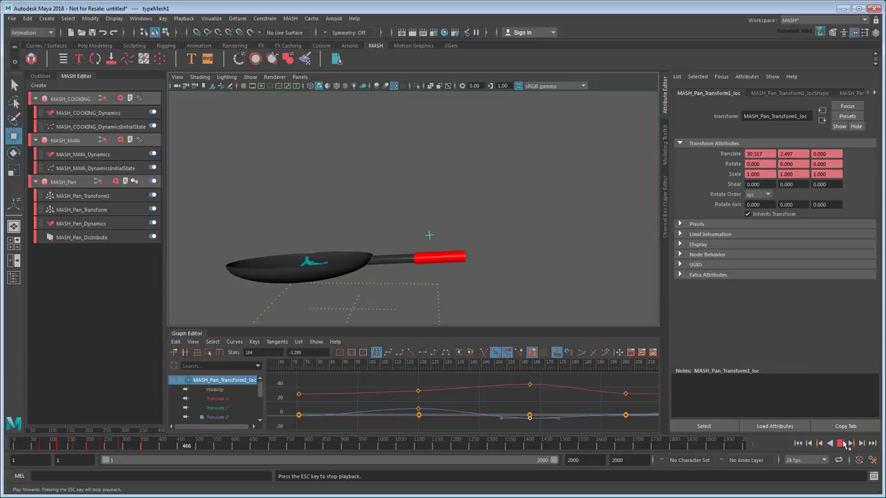
click(842, 444)
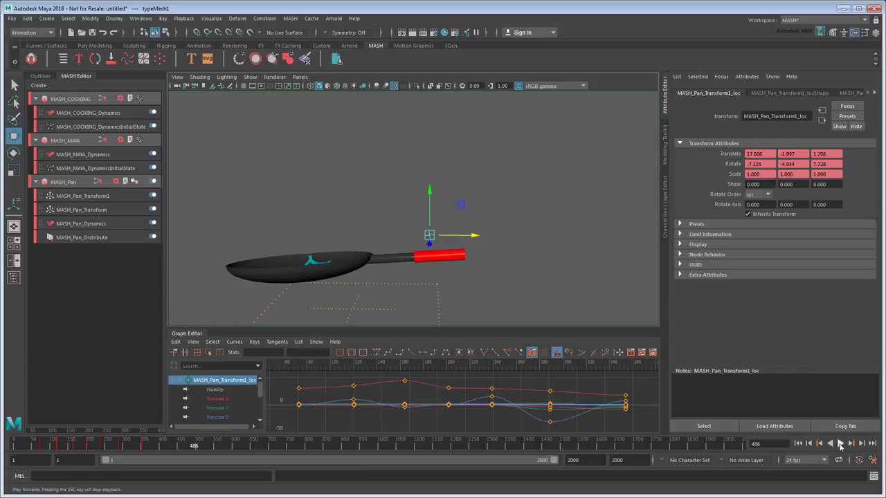
- Add an Arnold Physical Sky and test-render the current frame
click(332, 19)
mouse_move(359, 65)
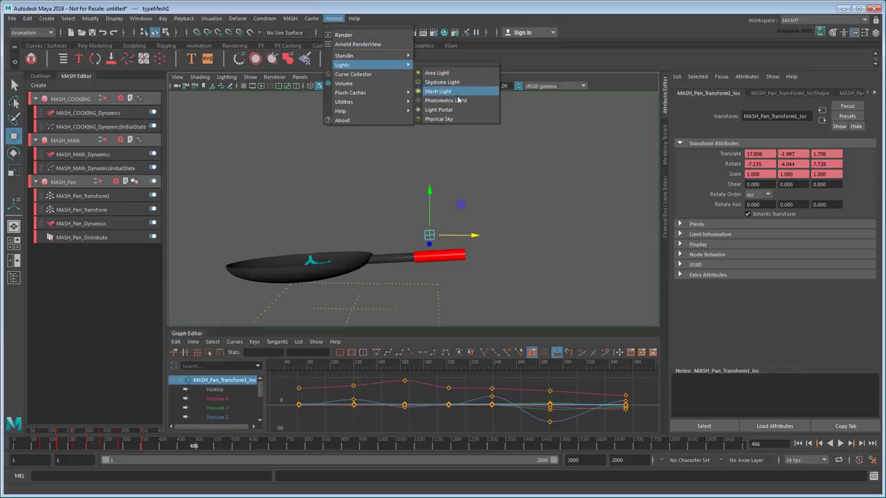
click(460, 120)
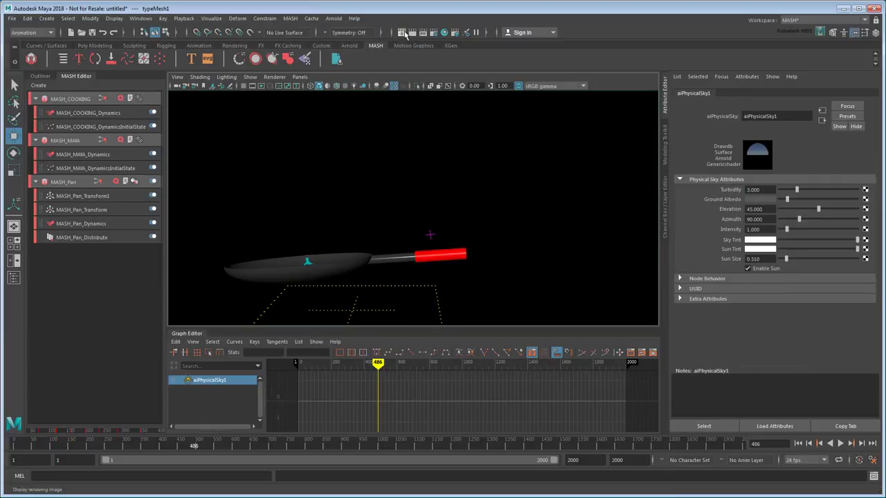
click(408, 33)
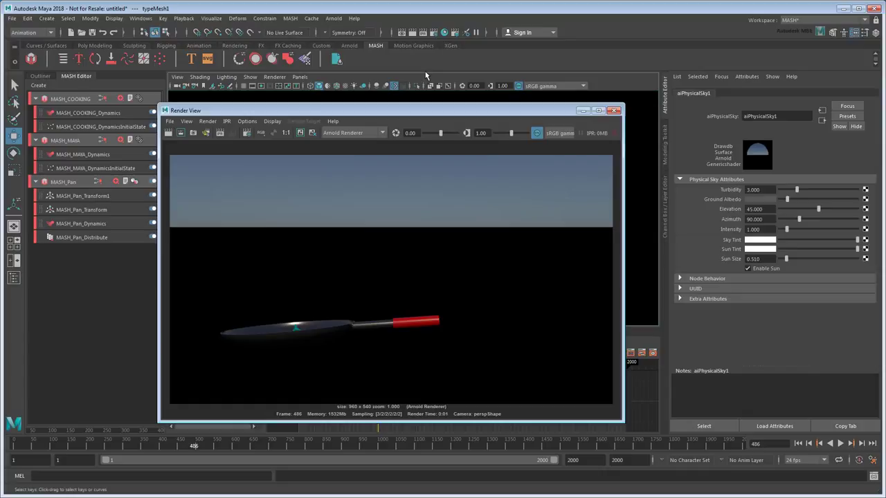
click(612, 111)
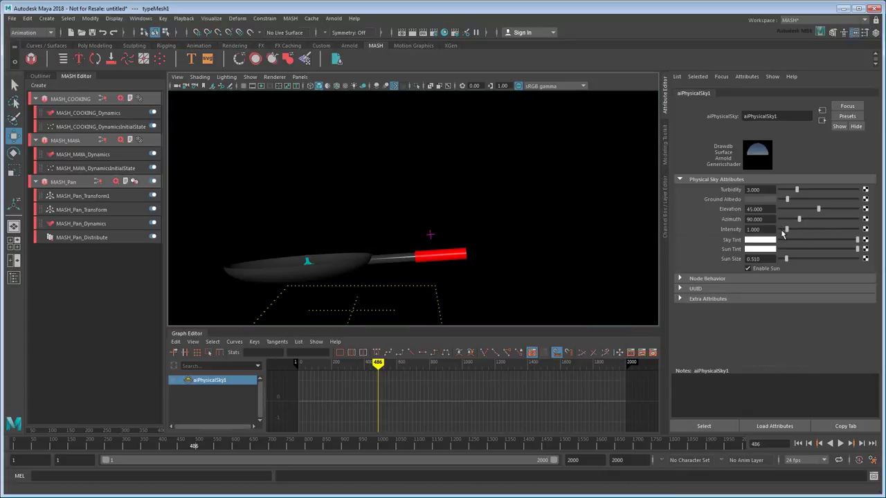
- Set the Physical Sky's elevation to 66.145, azimuth to 97.59 and intensity to 3.38, and return to the first frame
drag(795, 234, 805, 234)
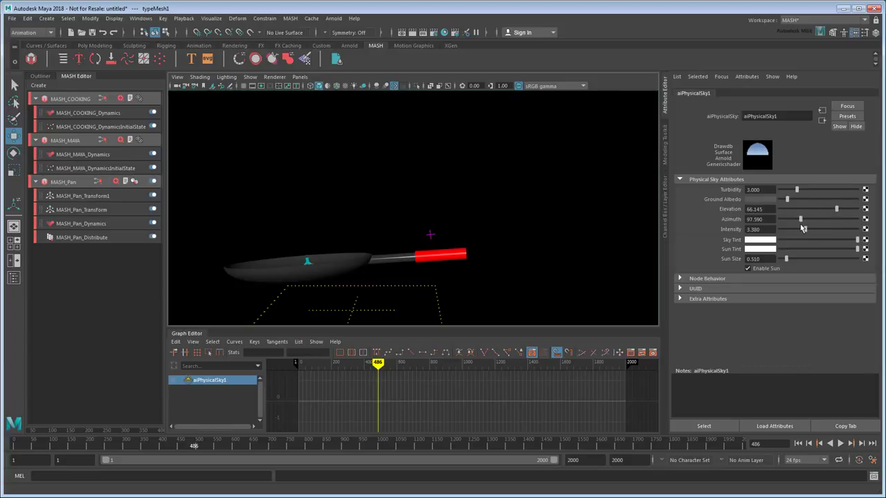
click(798, 444)
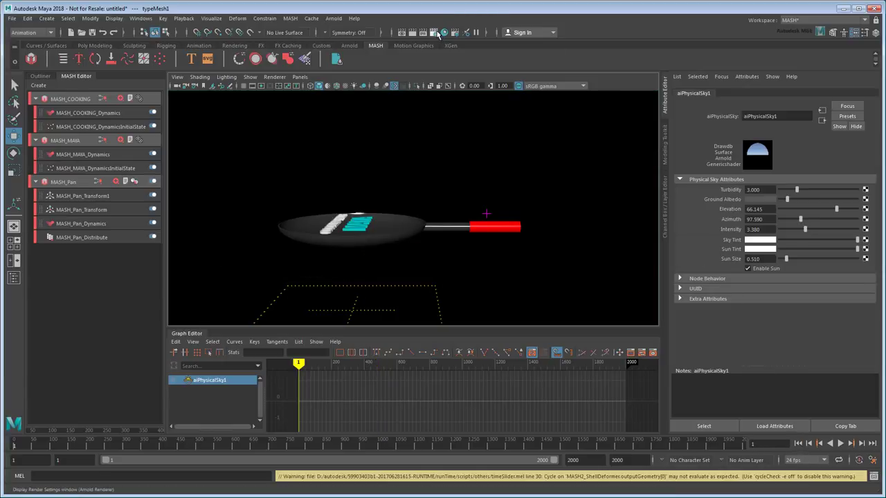
- Set the render output to png with name.ext.# file naming and an end frame of 485
click(434, 33)
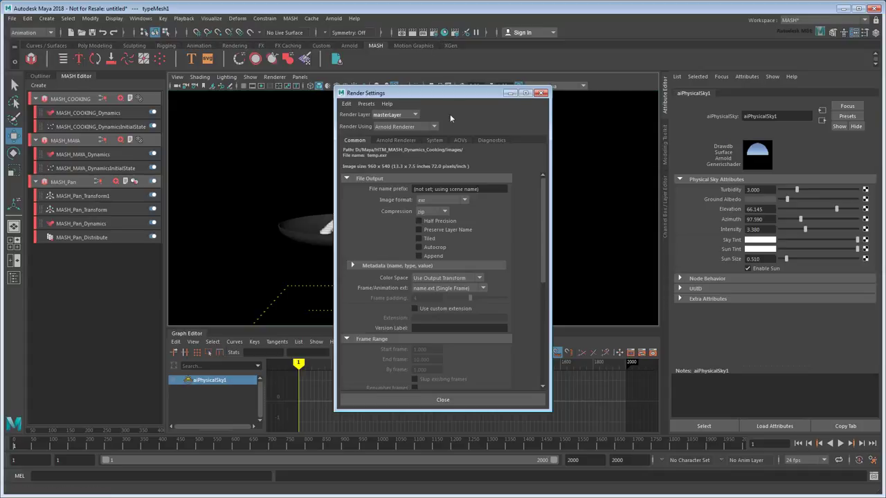
click(454, 199)
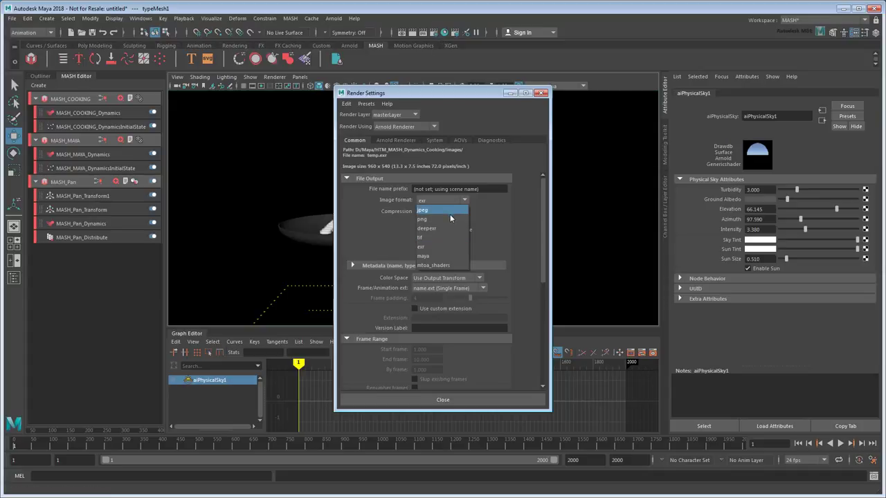
click(450, 220)
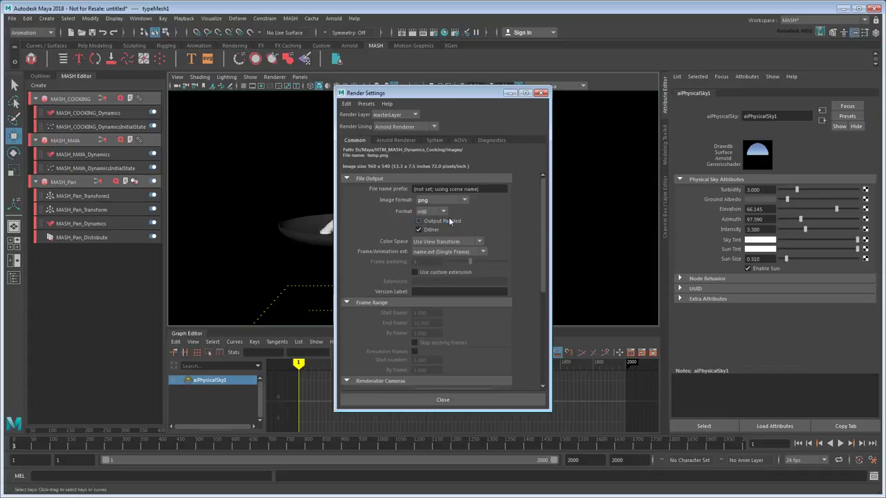
click(478, 253)
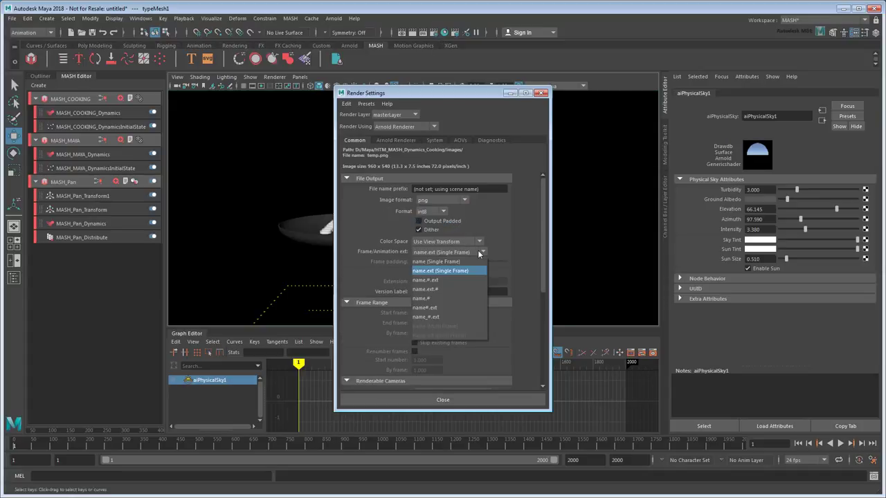
click(458, 289)
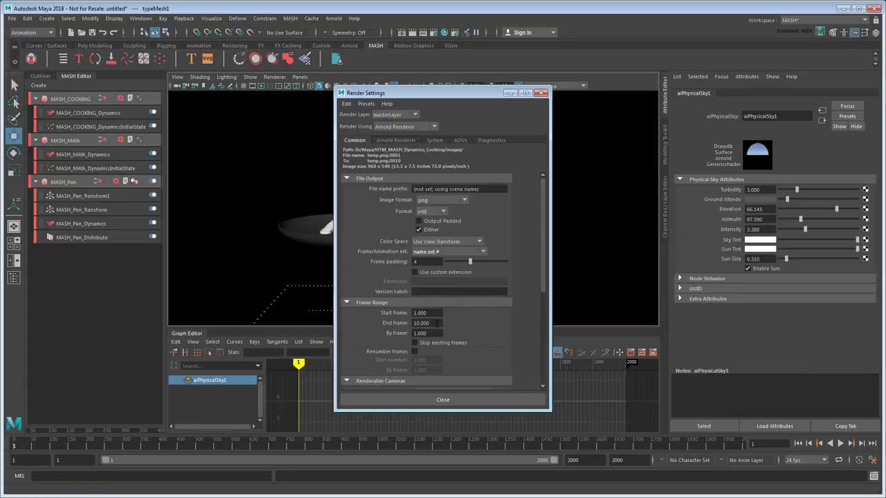
text(485)
click(443, 400)
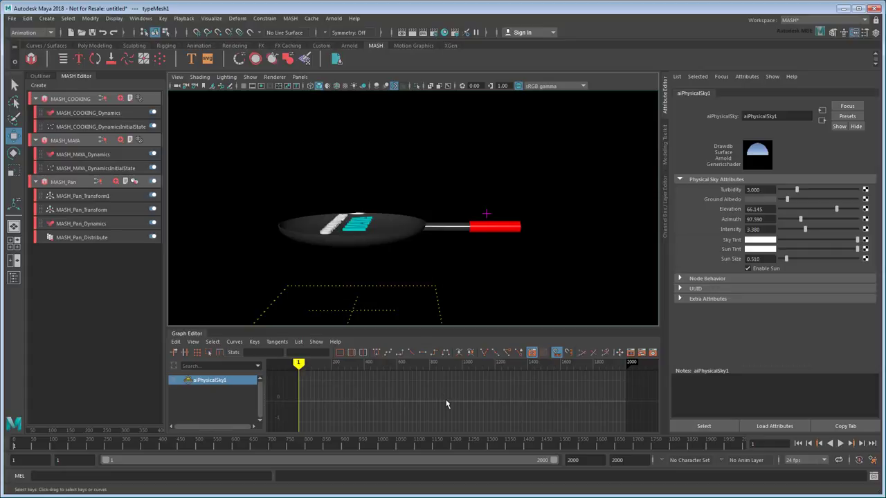
- Switch to the Rendering menu set and open the Render Sequence options
click(31, 33)
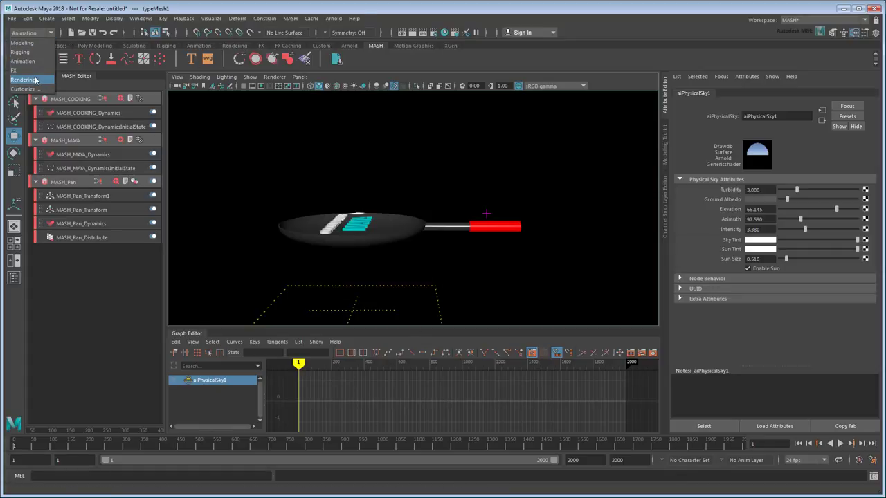
click(34, 80)
click(244, 18)
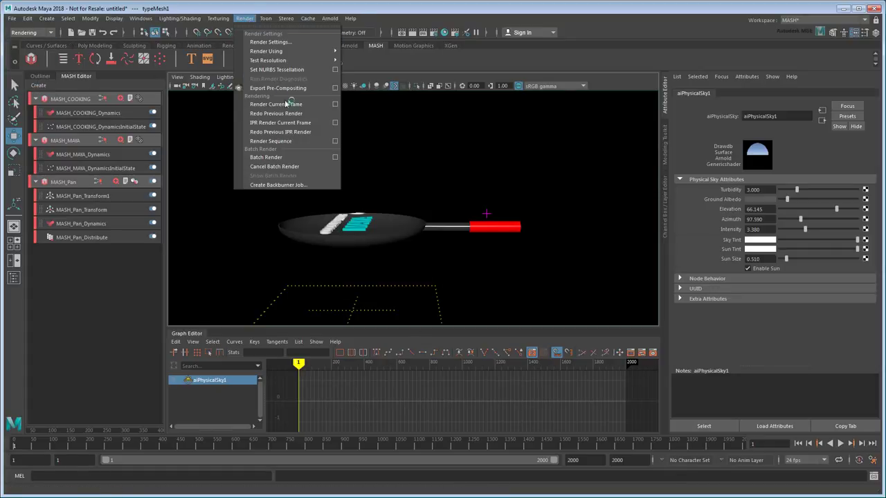
click(336, 141)
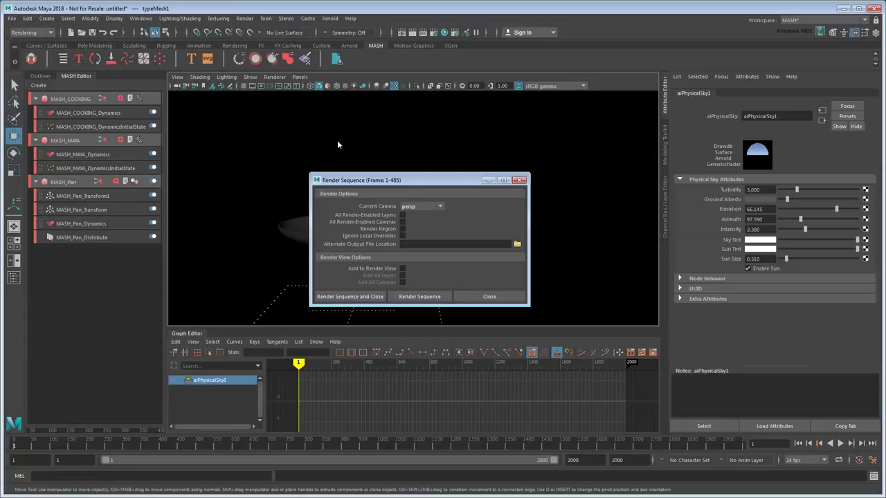